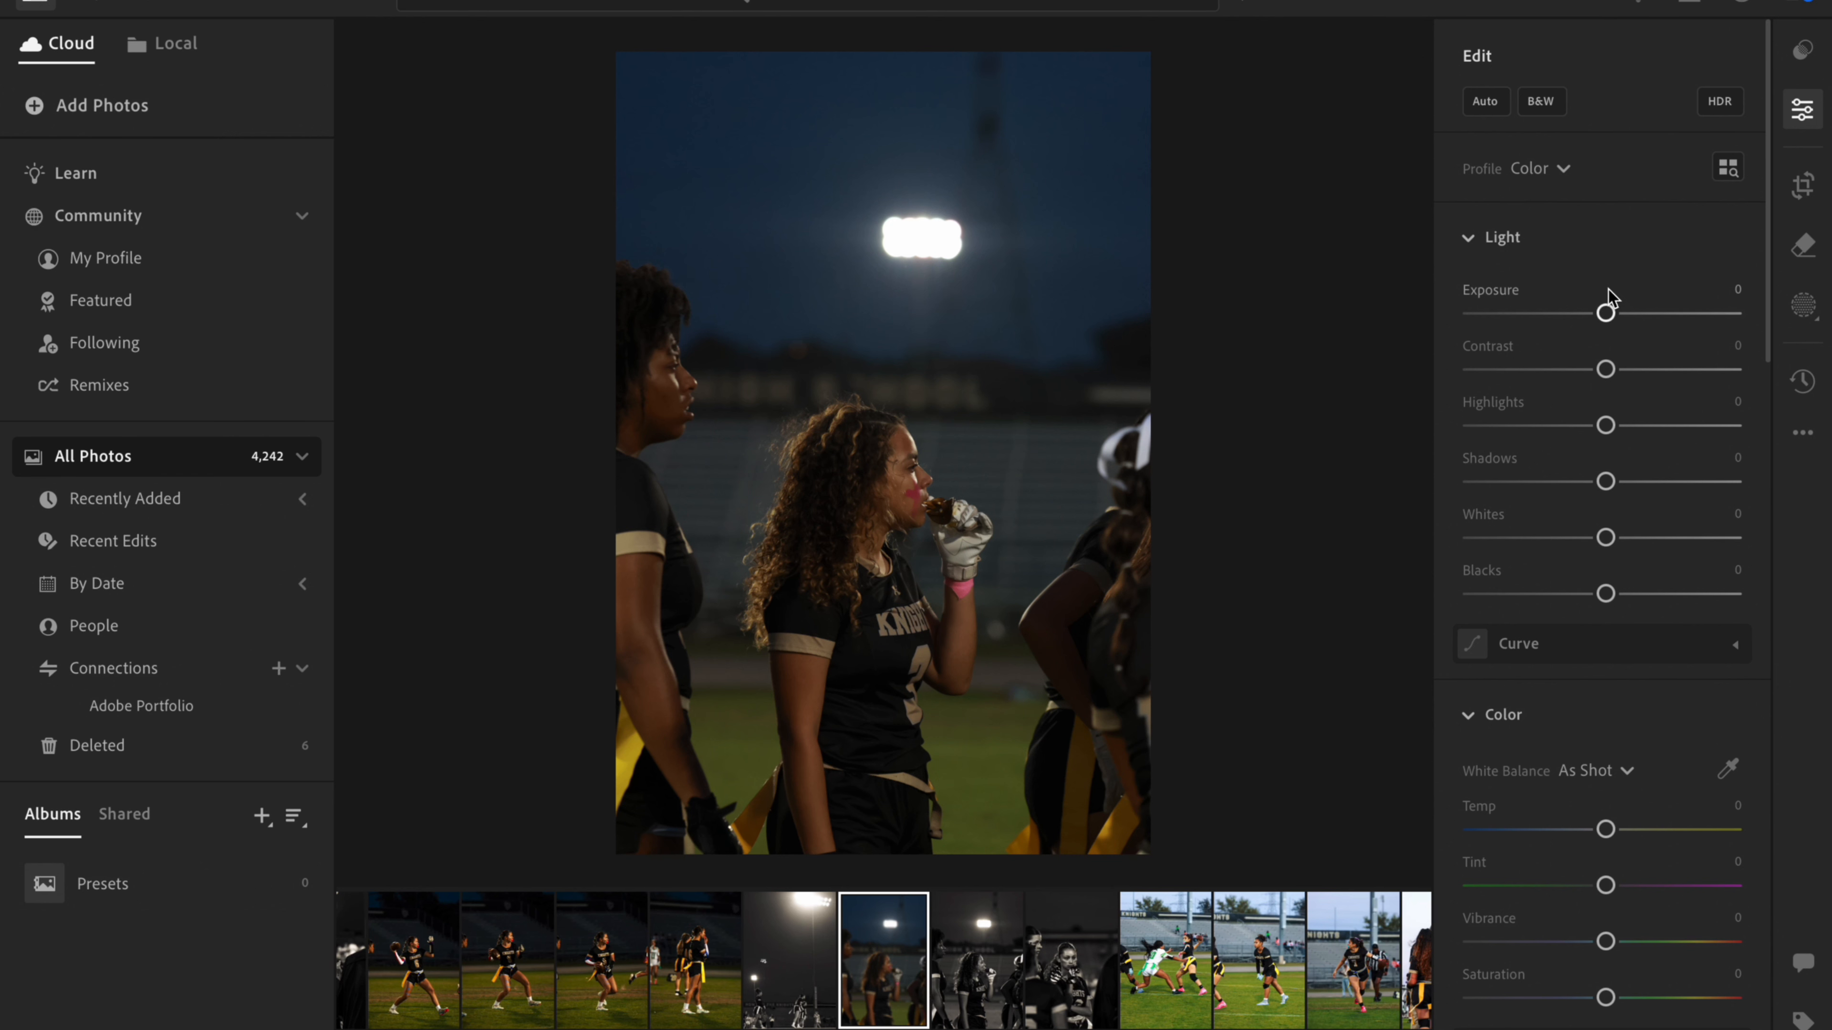
# - Set the night football photo's Exposure to -0.22 and its Contrast to +17
pyautogui.moveTo(1611, 315)
pyautogui.mouseDown()
pyautogui.moveTo(1734, 334)
pyautogui.moveTo(1403, 311)
pyautogui.moveTo(1612, 328)
pyautogui.mouseUp()
pyautogui.moveTo(1602, 320); pyautogui.dragTo(1598, 322)
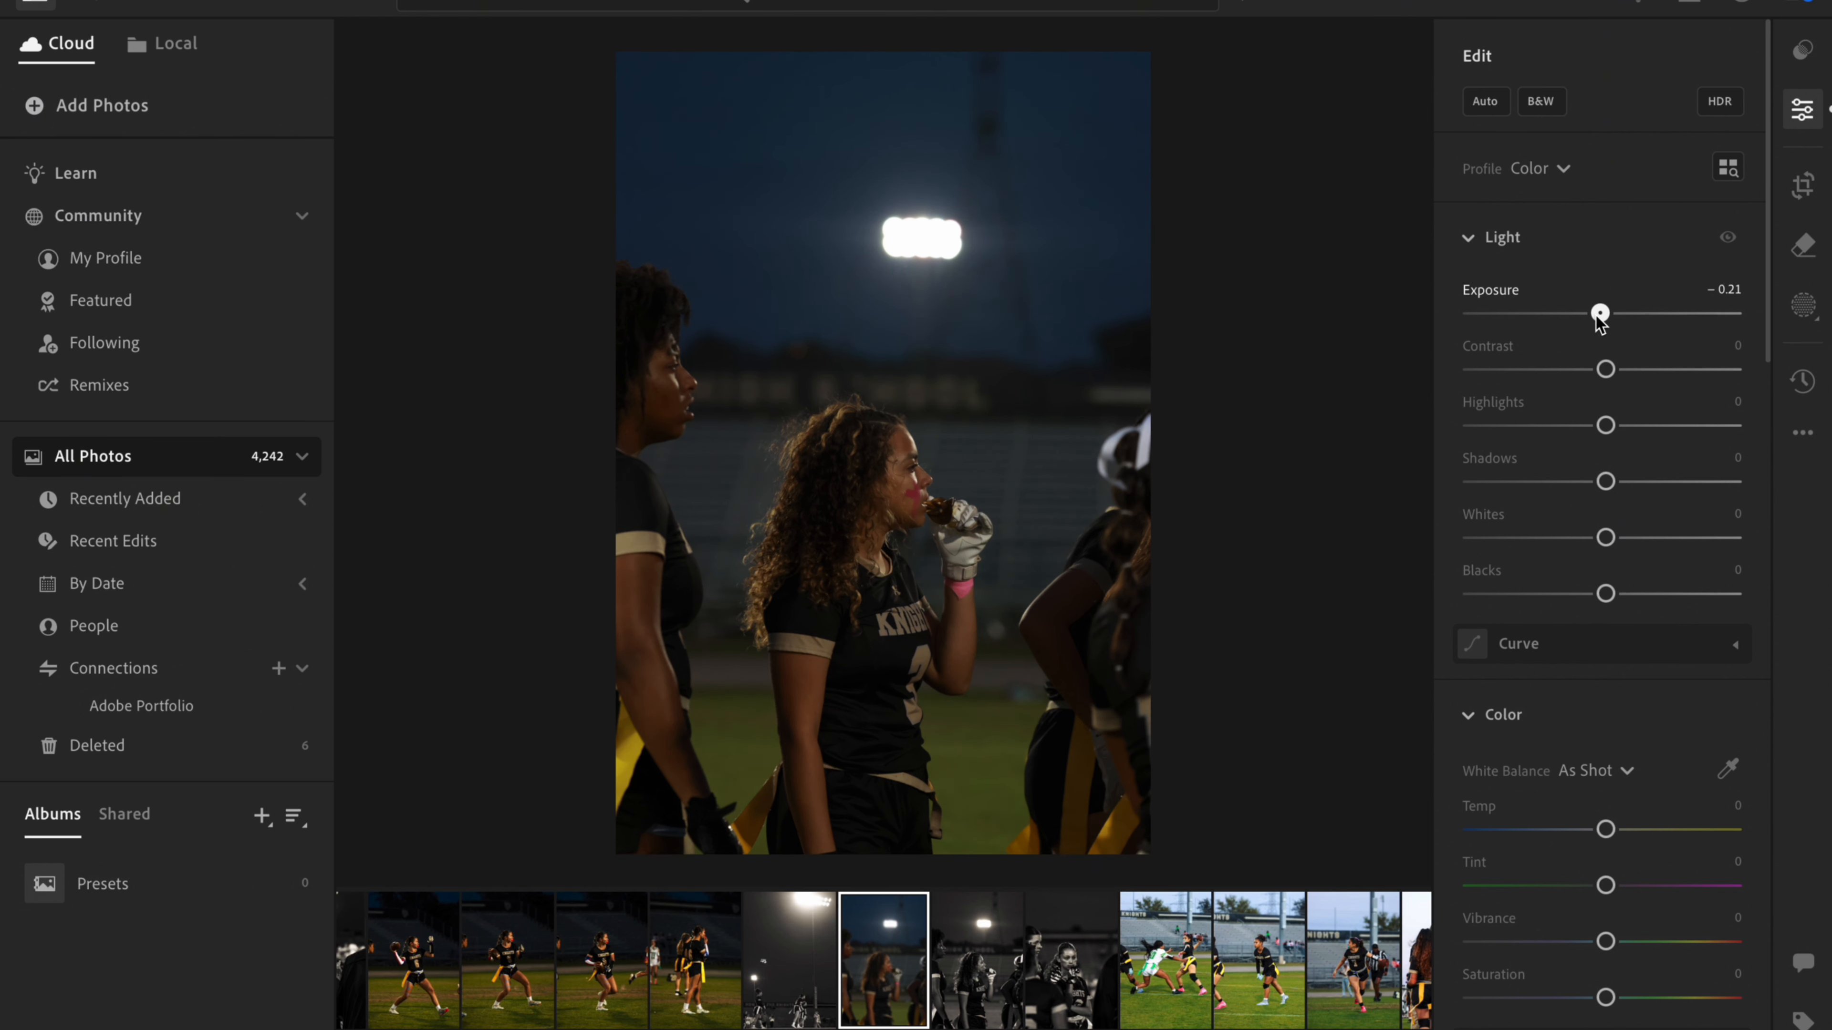
pyautogui.moveTo(1596, 322); pyautogui.dragTo(1597, 323)
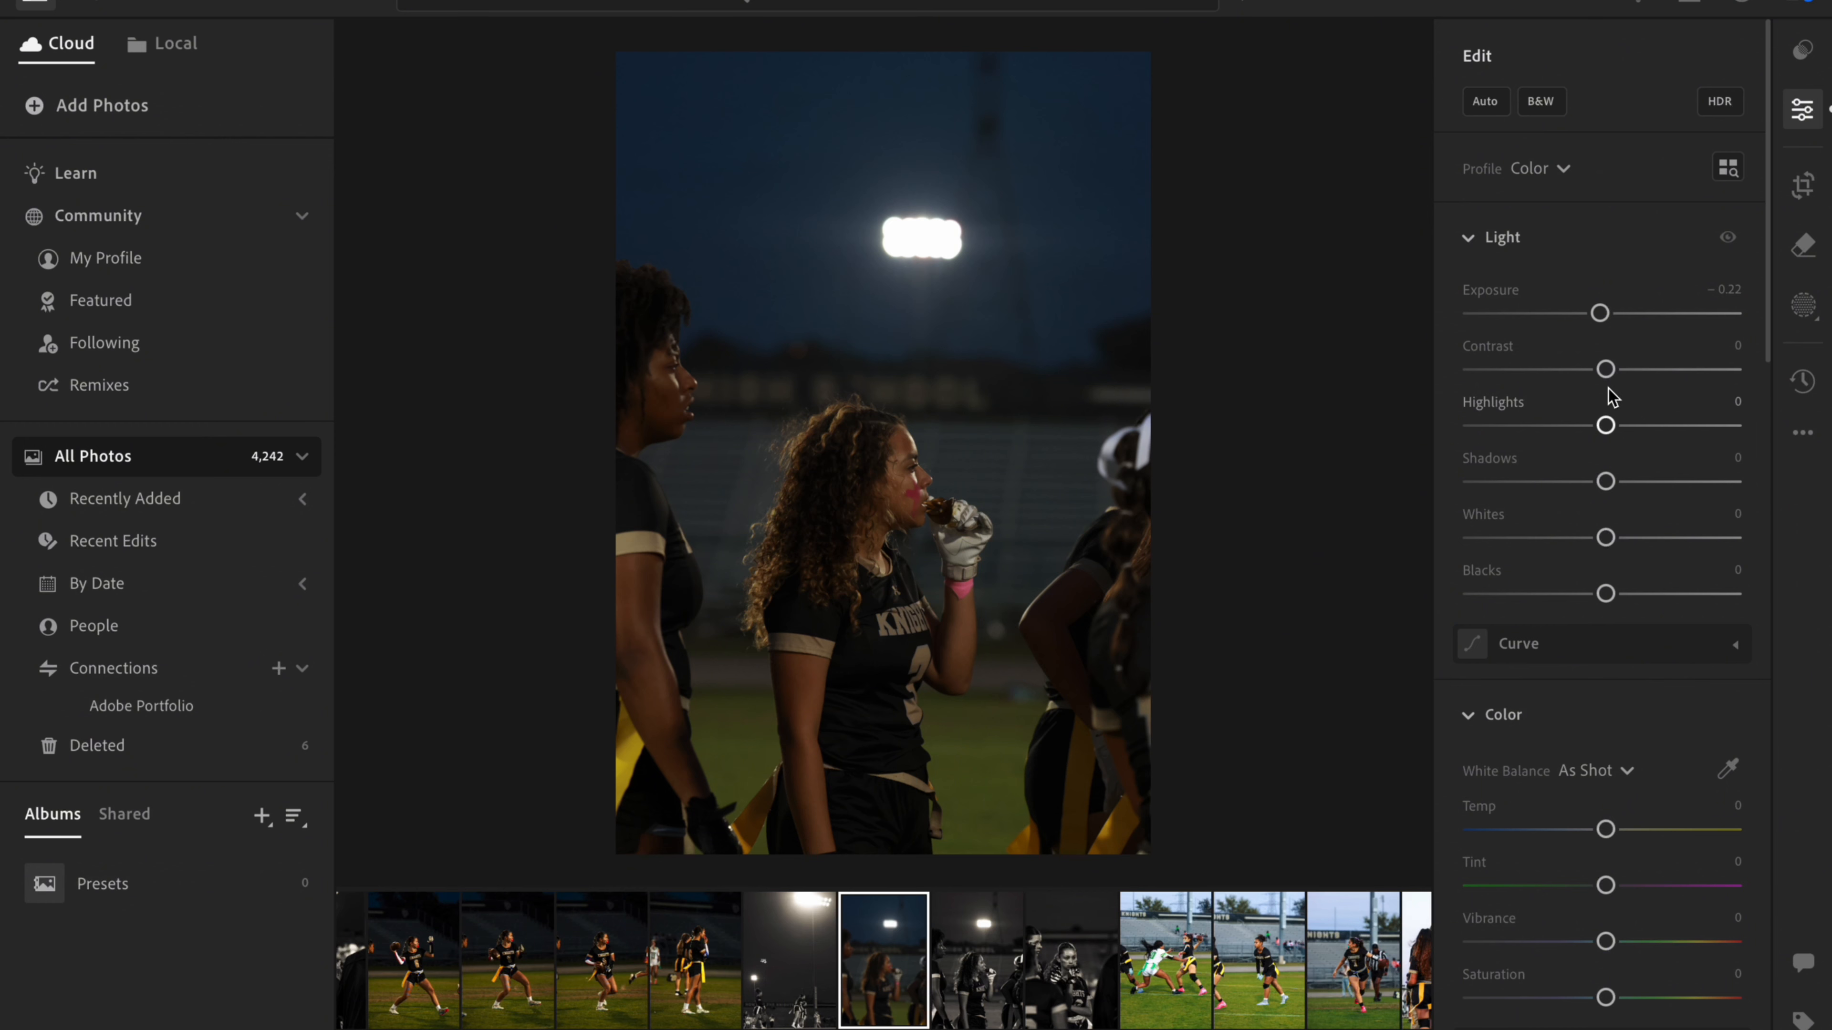
pyautogui.moveTo(1605, 369); pyautogui.dragTo(1464, 370)
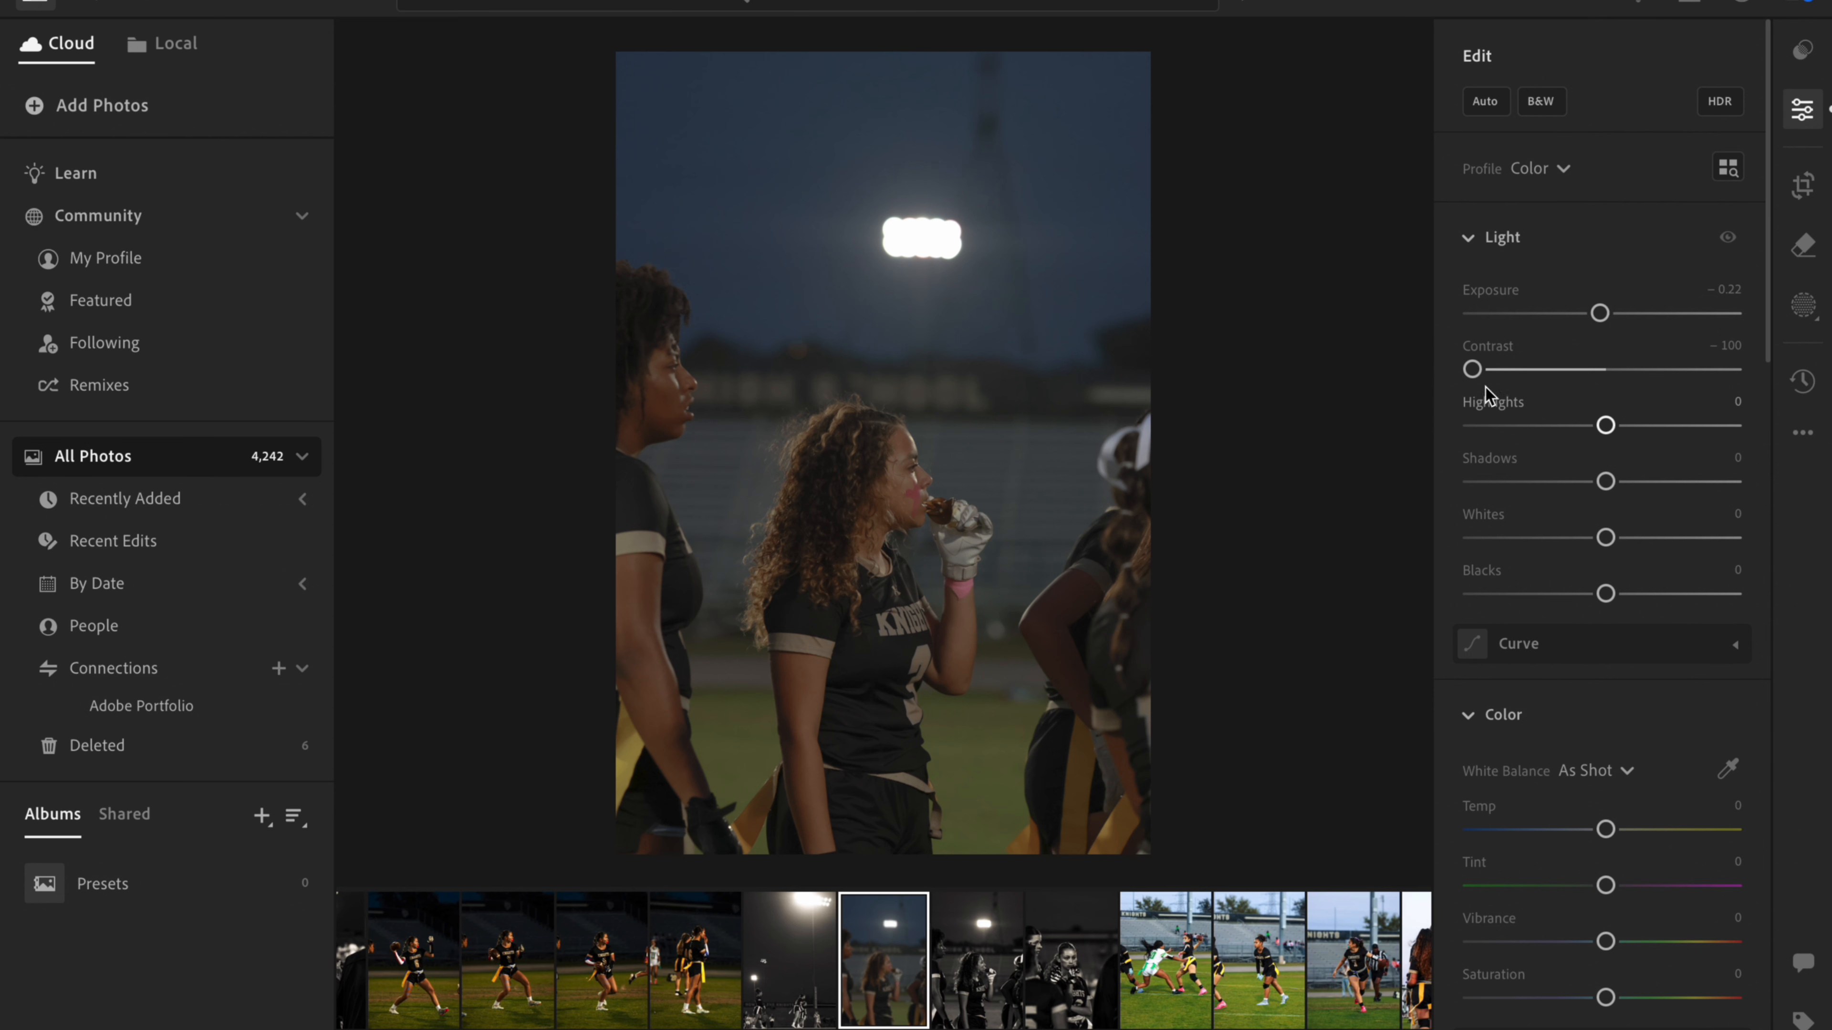
pyautogui.moveTo(1472, 369); pyautogui.dragTo(1634, 383)
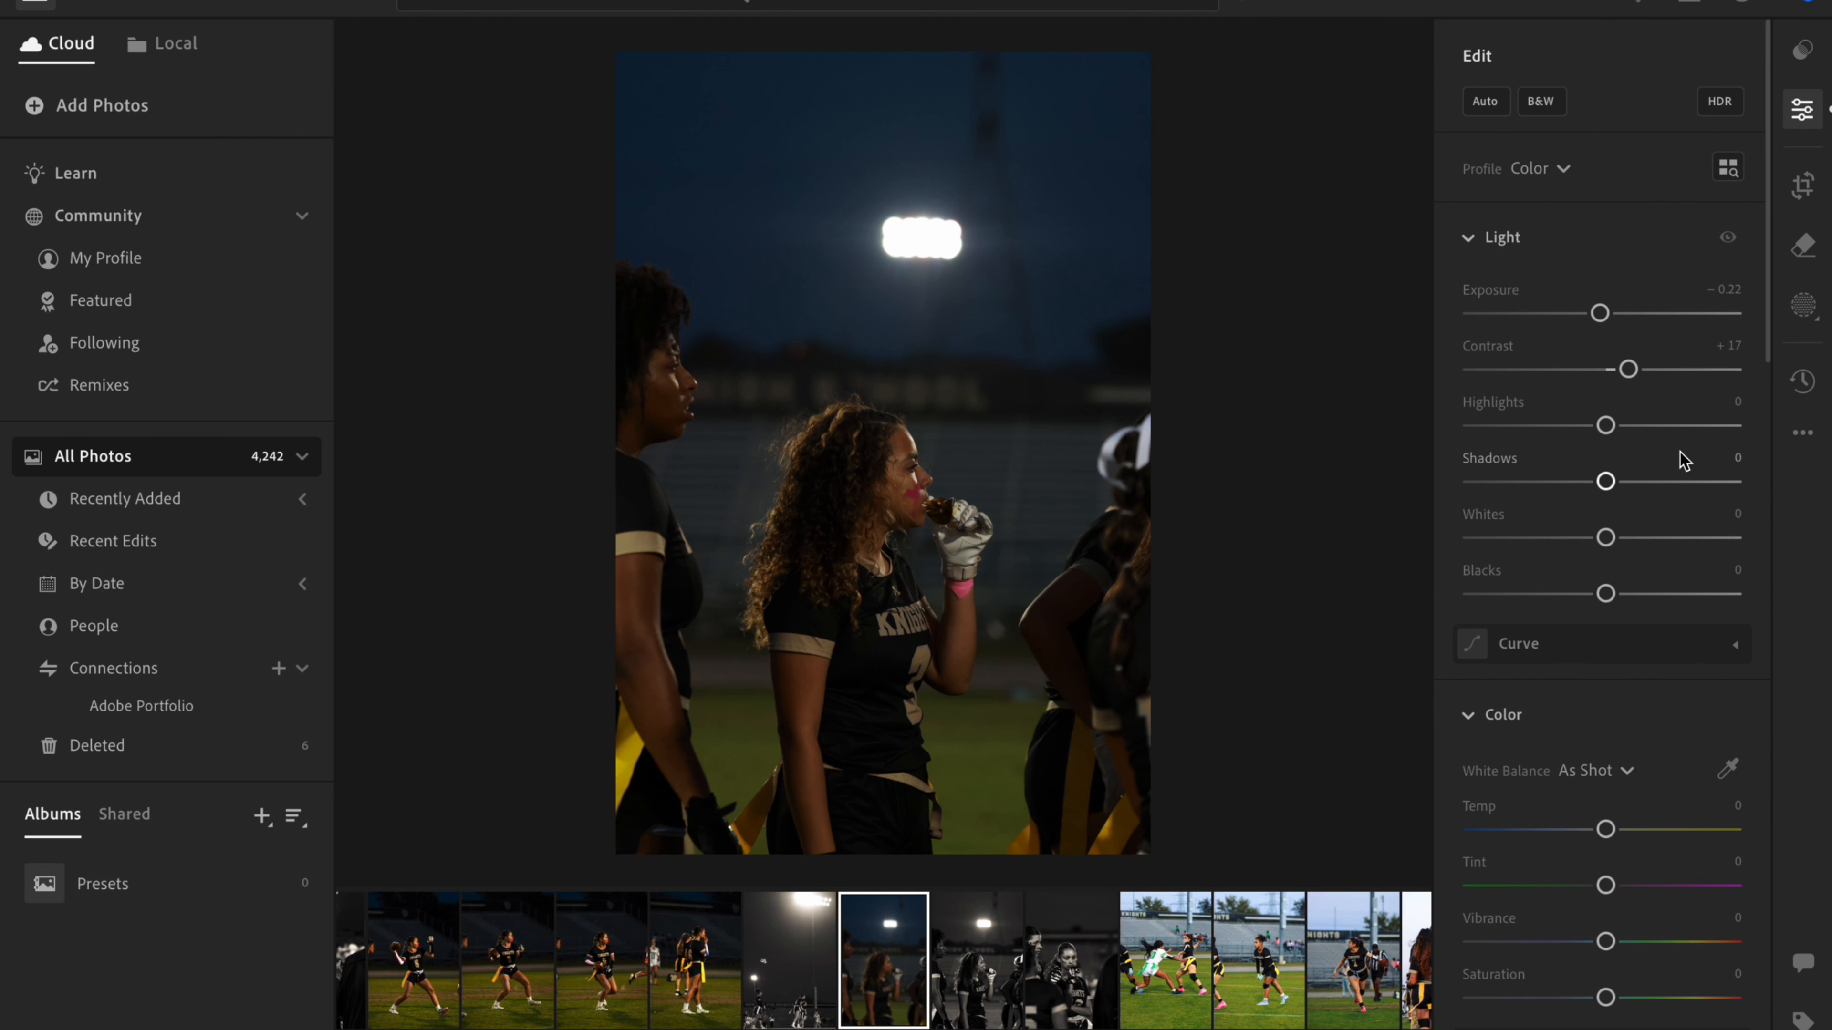
# - Set Highlights to +6, Shadows to +40, Whites to +35 and Blacks to -7
pyautogui.moveTo(1605, 427); pyautogui.dragTo(1745, 425)
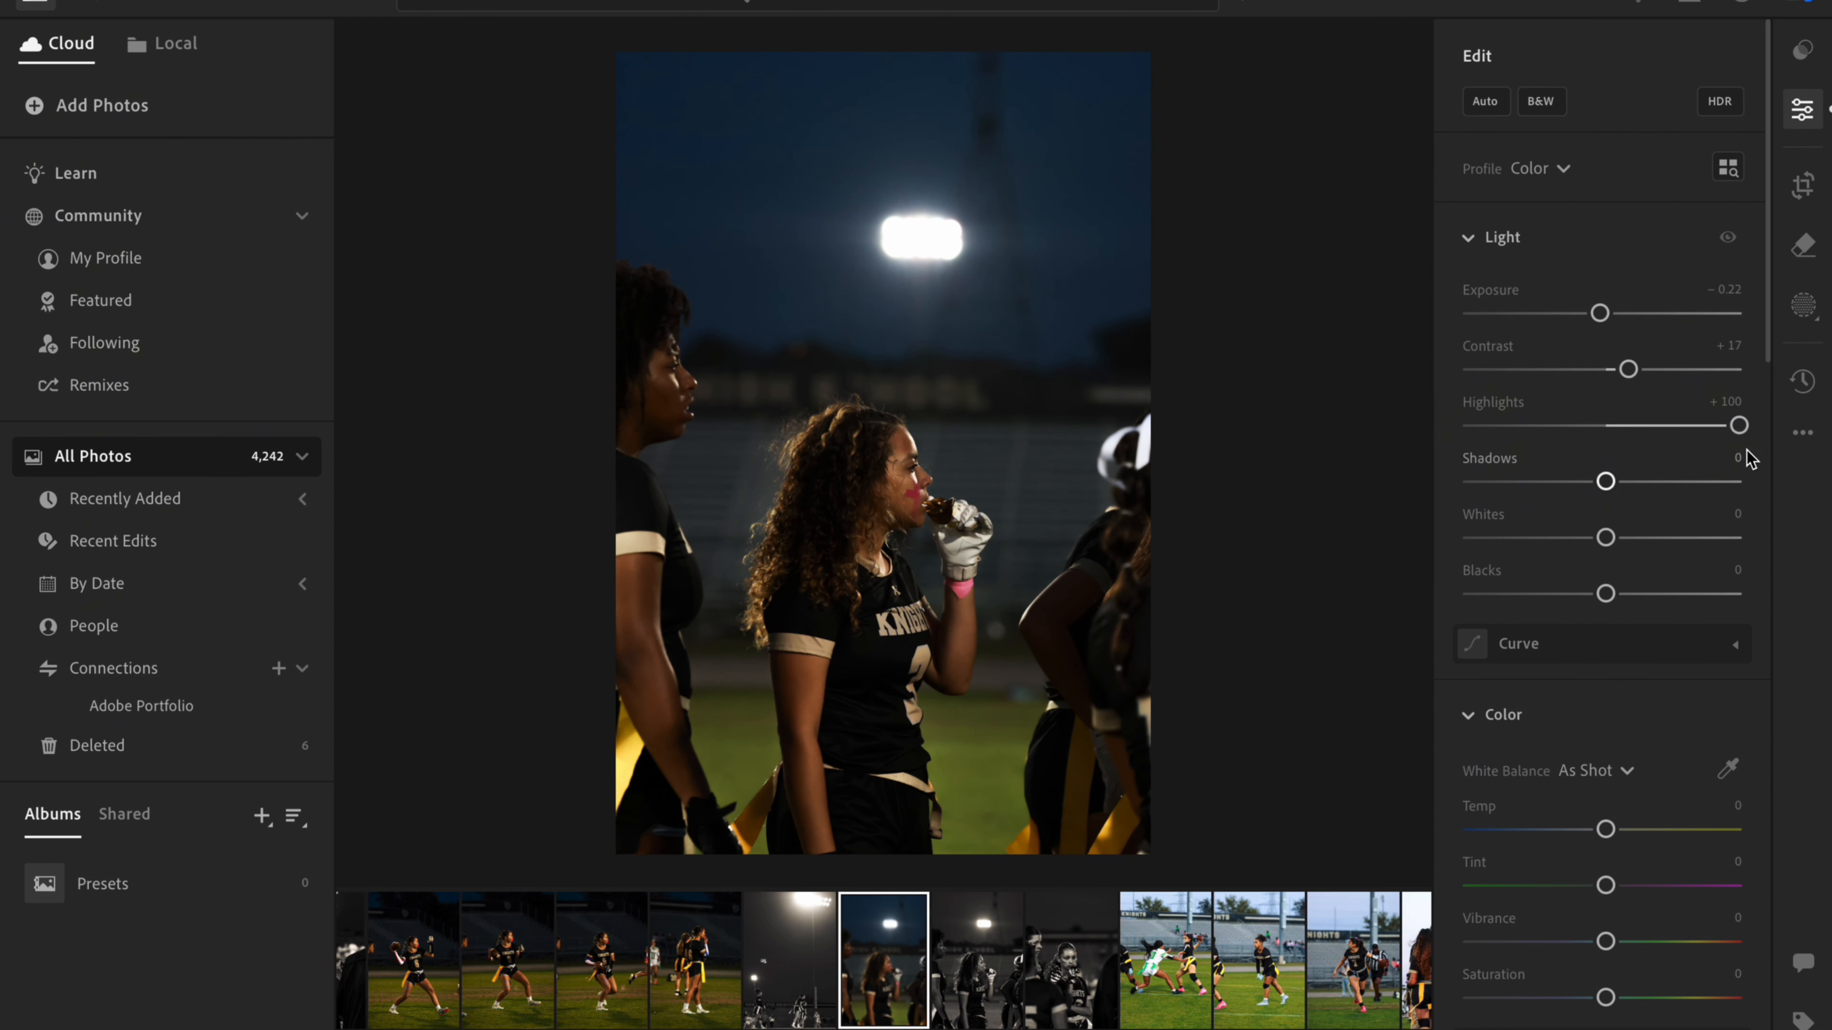
pyautogui.moveTo(1739, 425); pyautogui.dragTo(1607, 457)
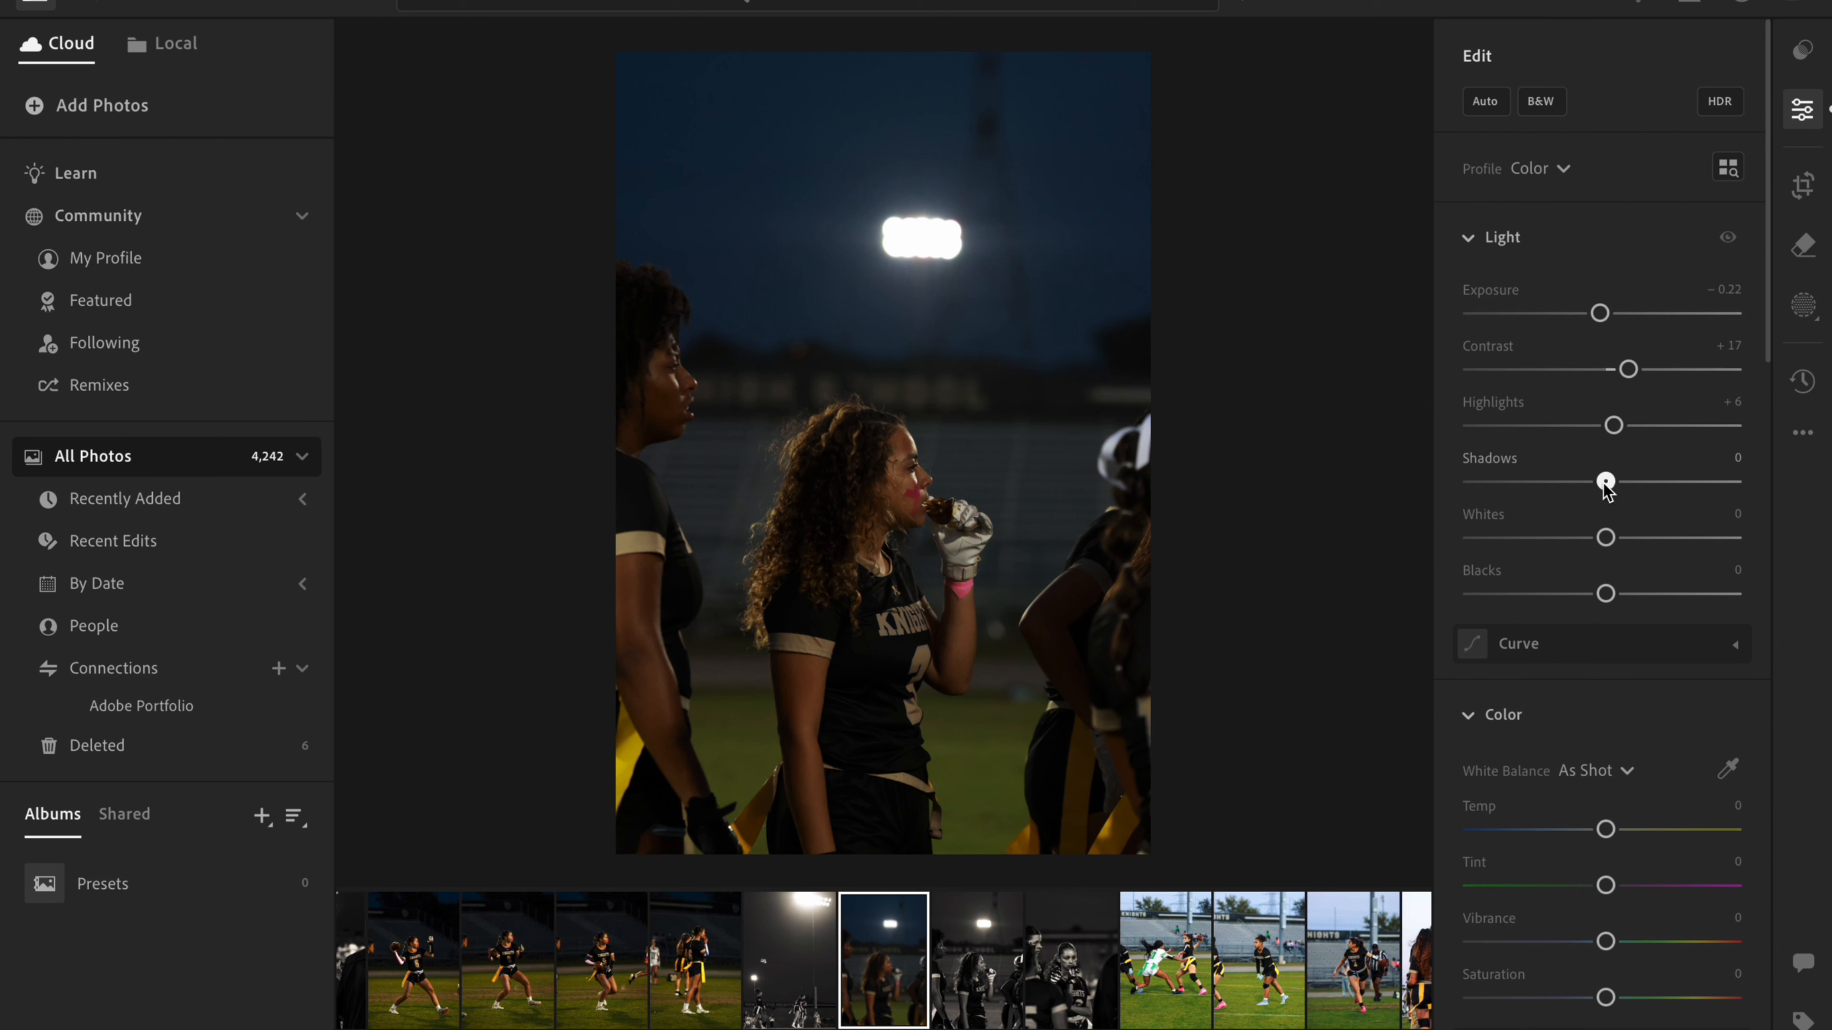
pyautogui.moveTo(1606, 481); pyautogui.dragTo(1658, 483)
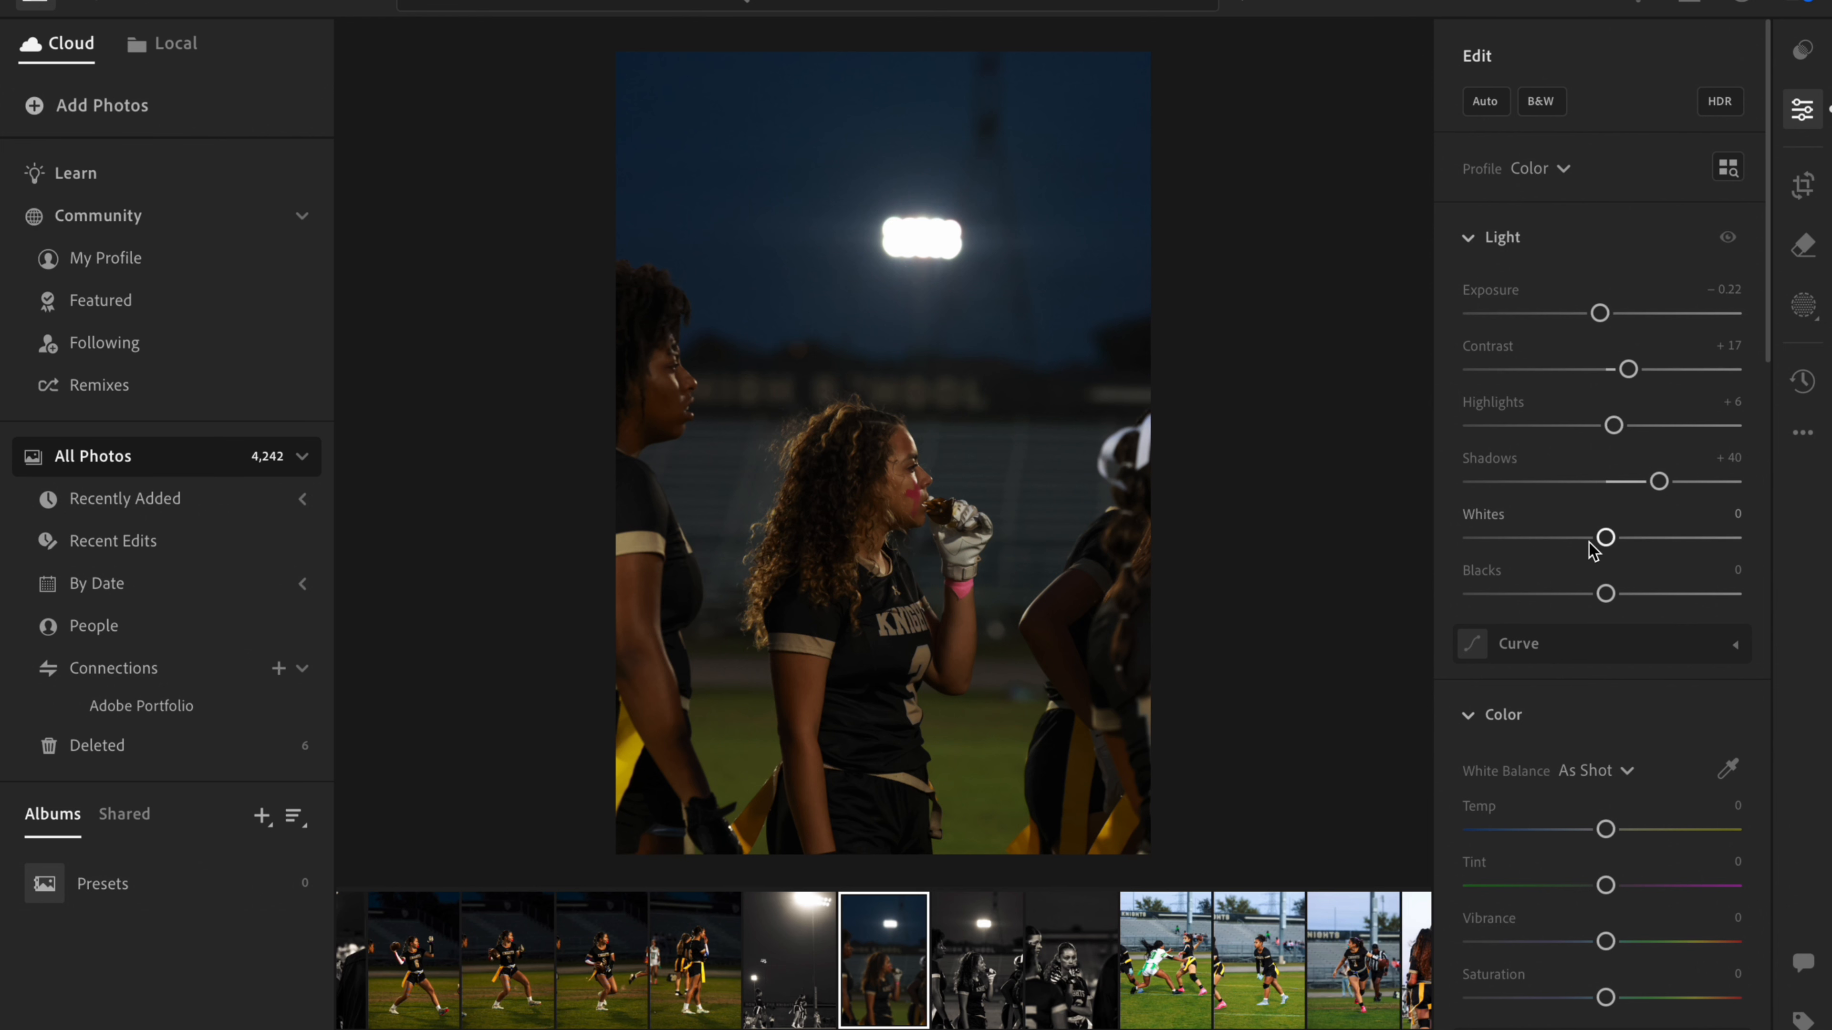
pyautogui.moveTo(1604, 538); pyautogui.dragTo(1598, 608)
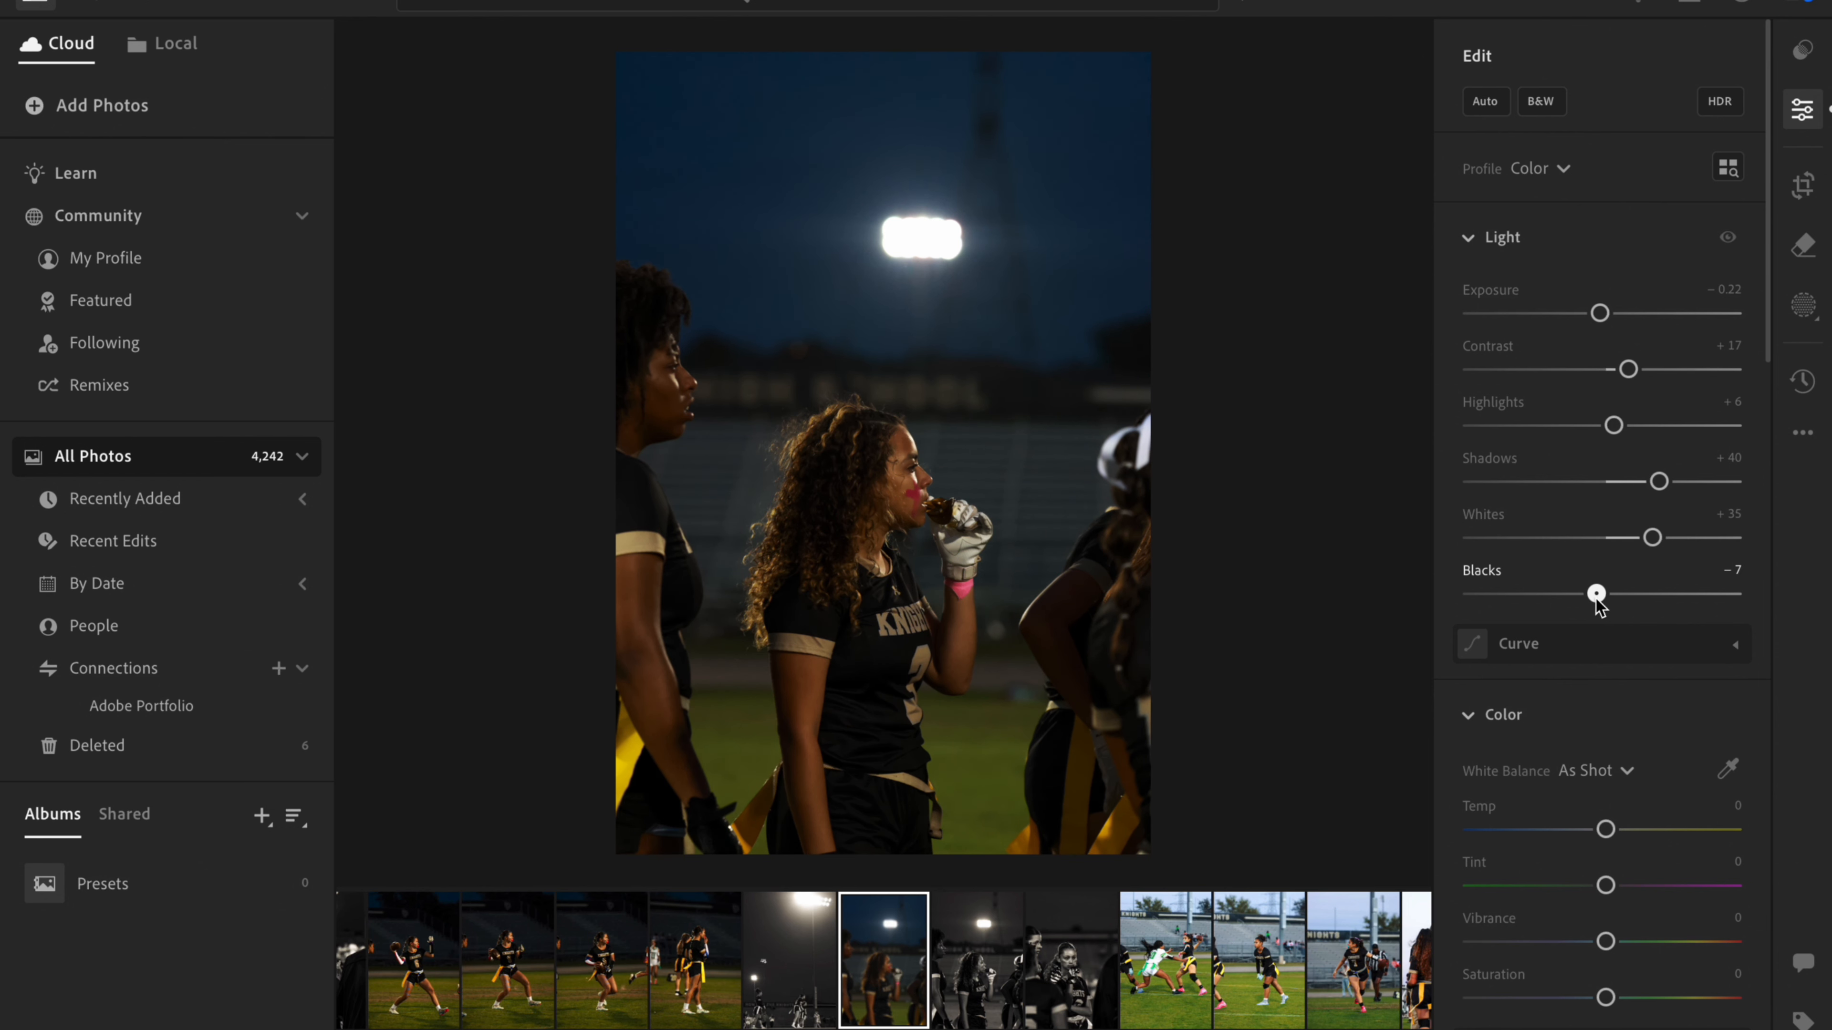
# - Try a warmer white balance and set the photo's color temperature to -1
pyautogui.scroll(-5, 1659, 505)
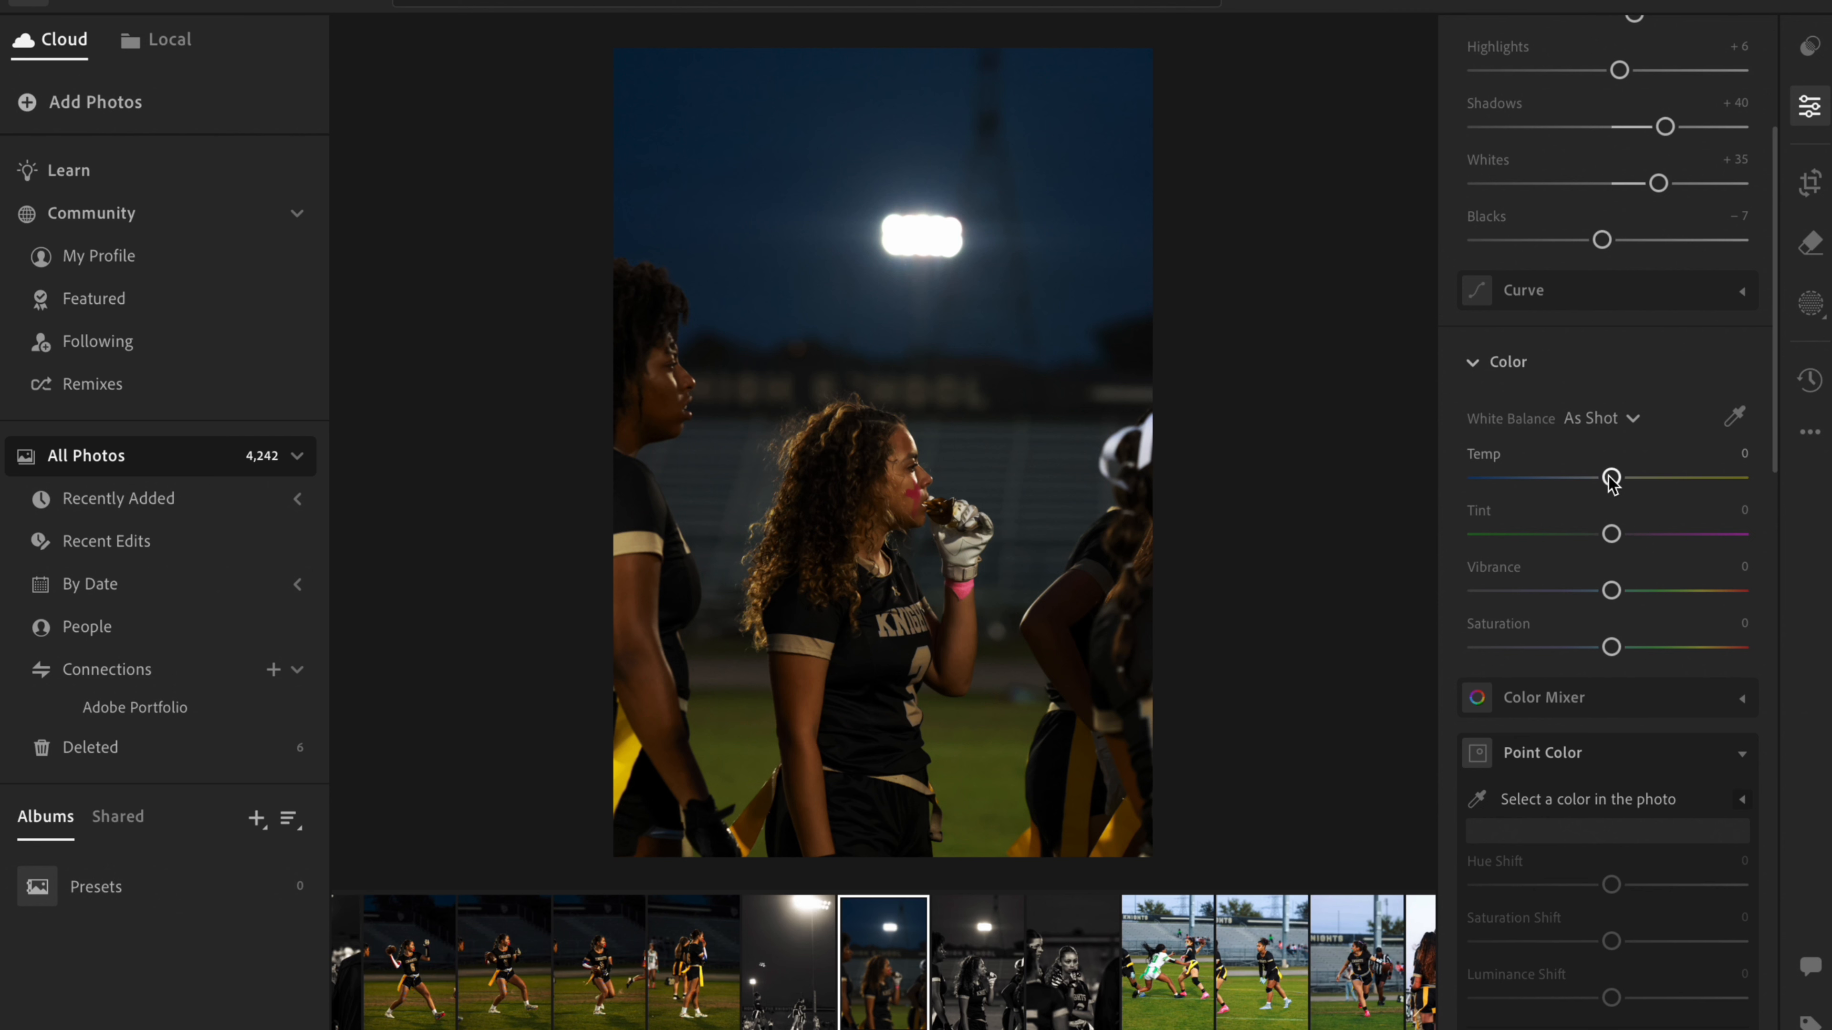
pyautogui.moveTo(1613, 477)
pyautogui.mouseDown()
pyautogui.moveTo(1502, 478)
pyautogui.moveTo(1738, 484)
pyautogui.moveTo(1614, 483)
pyautogui.mouseUp()
pyautogui.moveTo(1619, 485); pyautogui.dragTo(1654, 505)
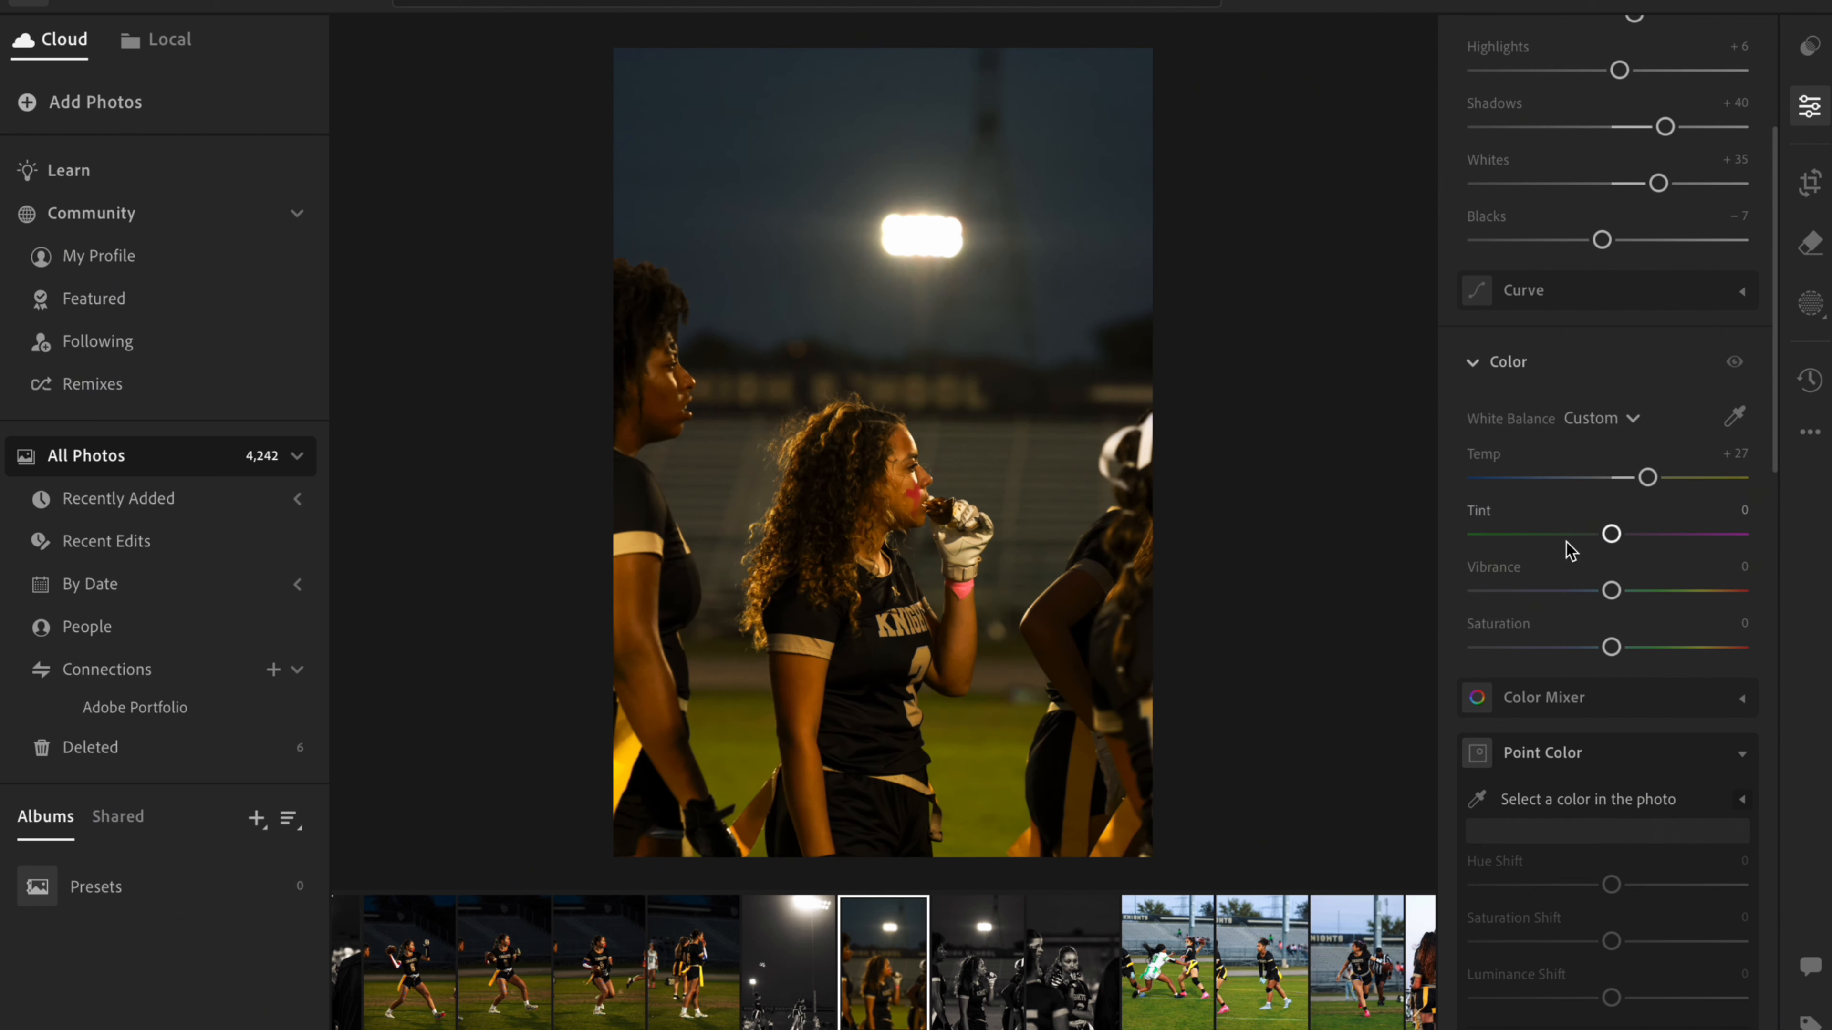
pyautogui.moveTo(1656, 493); pyautogui.dragTo(1616, 497)
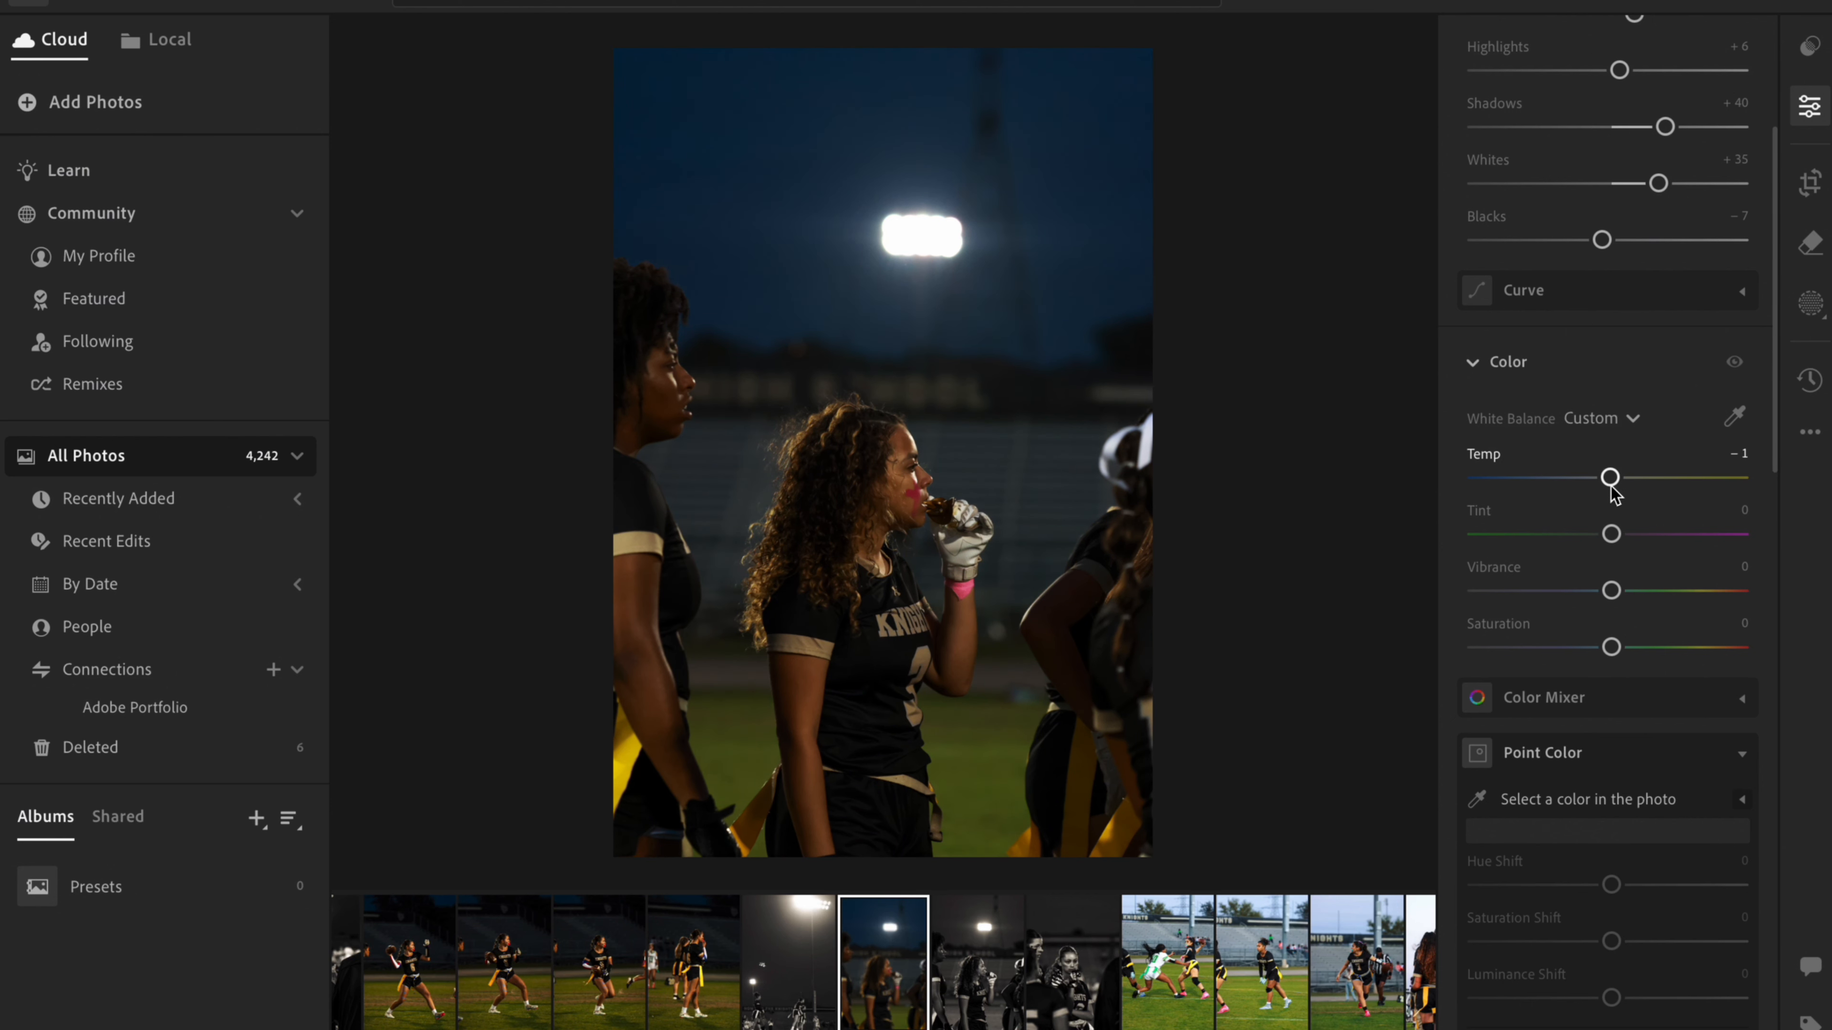
pyautogui.scroll(-2, 1611, 488)
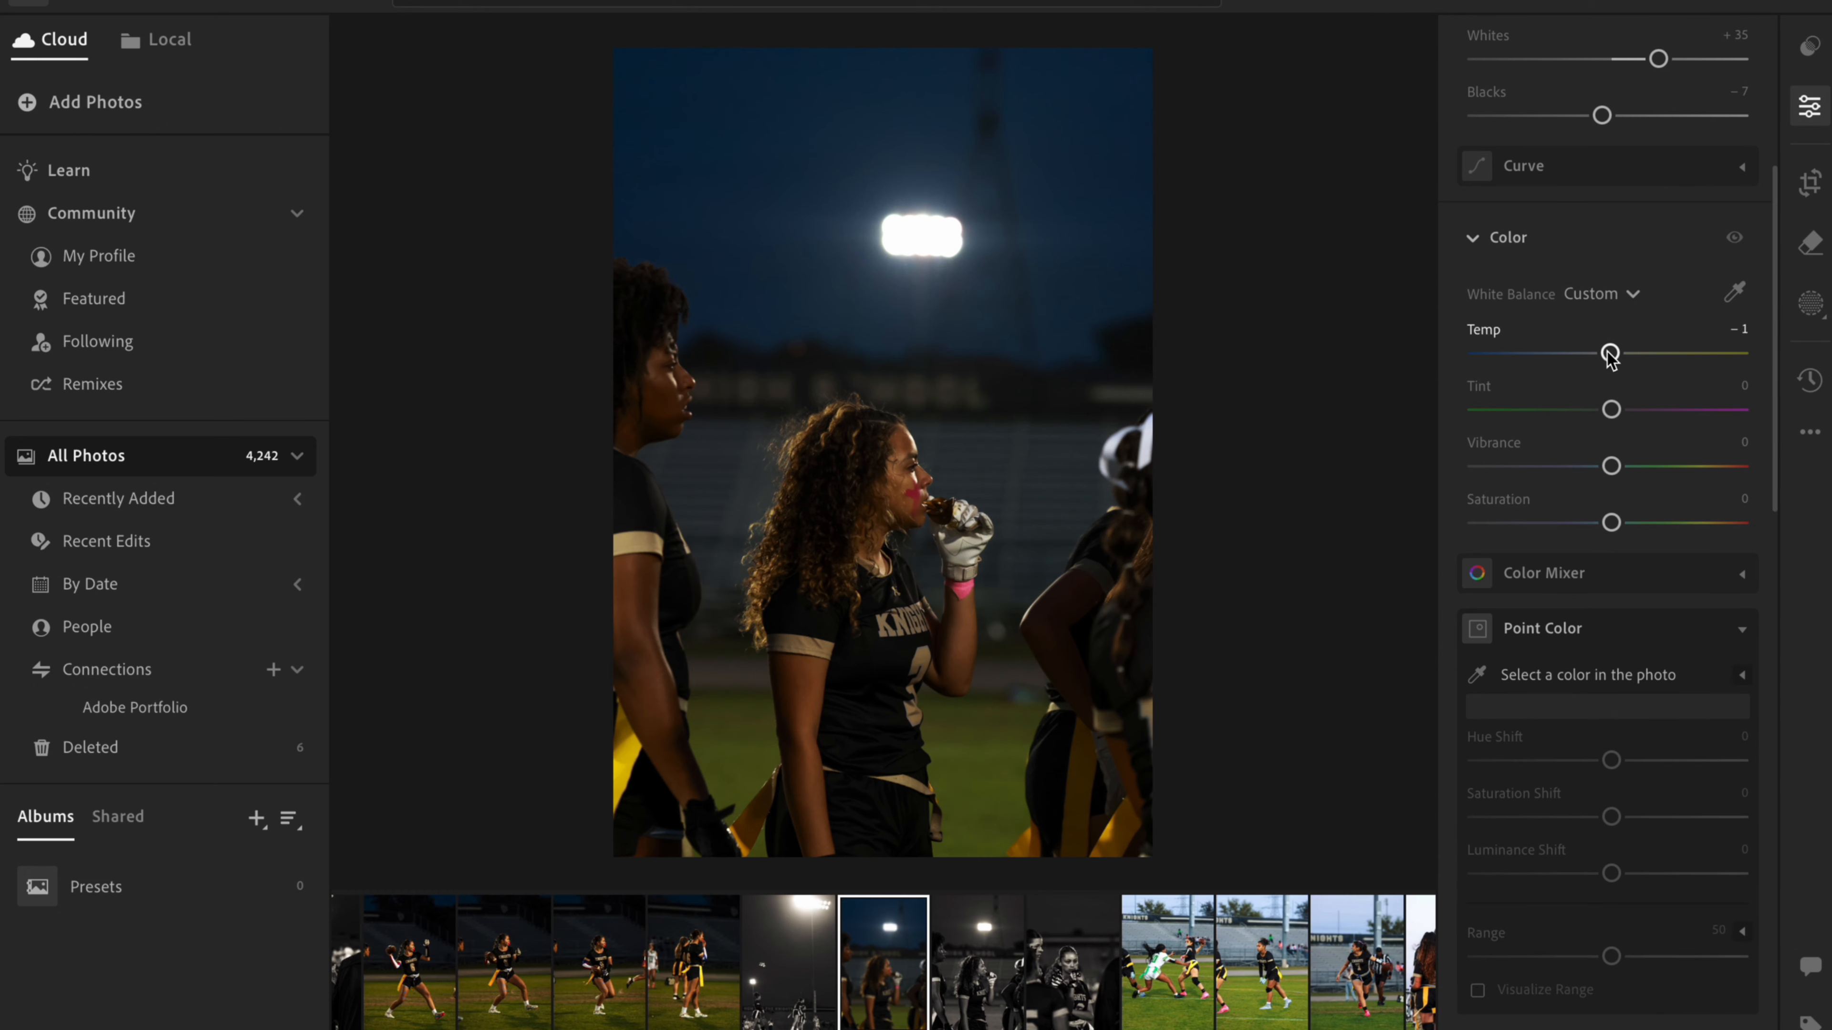
pyautogui.moveTo(1607, 353); pyautogui.dragTo(1613, 414)
# - Color grade the midtones and highlights slightly toward warm yellow and raise the luminance of both
pyautogui.scroll(-10, 1614, 416)
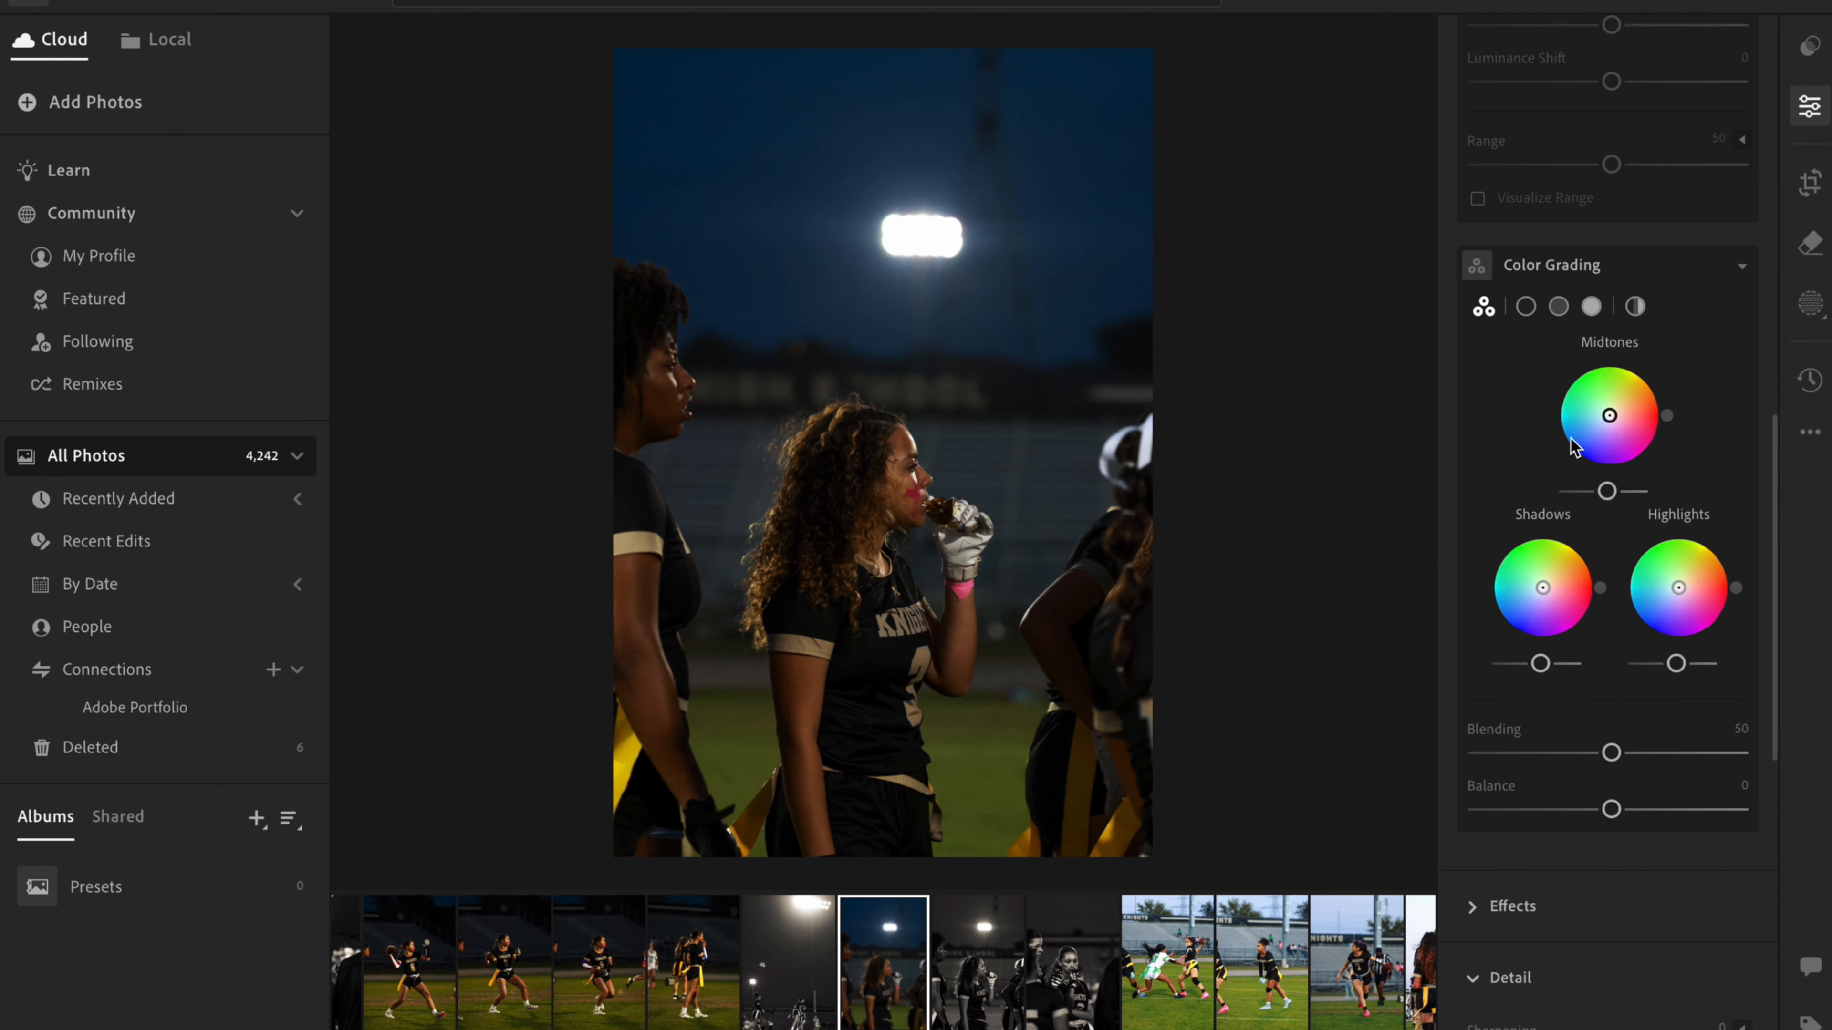
pyautogui.moveTo(1613, 421)
pyautogui.moveTo(1613, 421)
pyautogui.mouseDown()
pyautogui.moveTo(1646, 429)
pyautogui.moveTo(1639, 384)
pyautogui.moveTo(1577, 409)
pyautogui.moveTo(1573, 396)
pyautogui.moveTo(1623, 415)
pyautogui.moveTo(1601, 460)
pyautogui.moveTo(1621, 412)
pyautogui.mouseUp()
pyautogui.moveTo(1681, 598); pyautogui.dragTo(1692, 577)
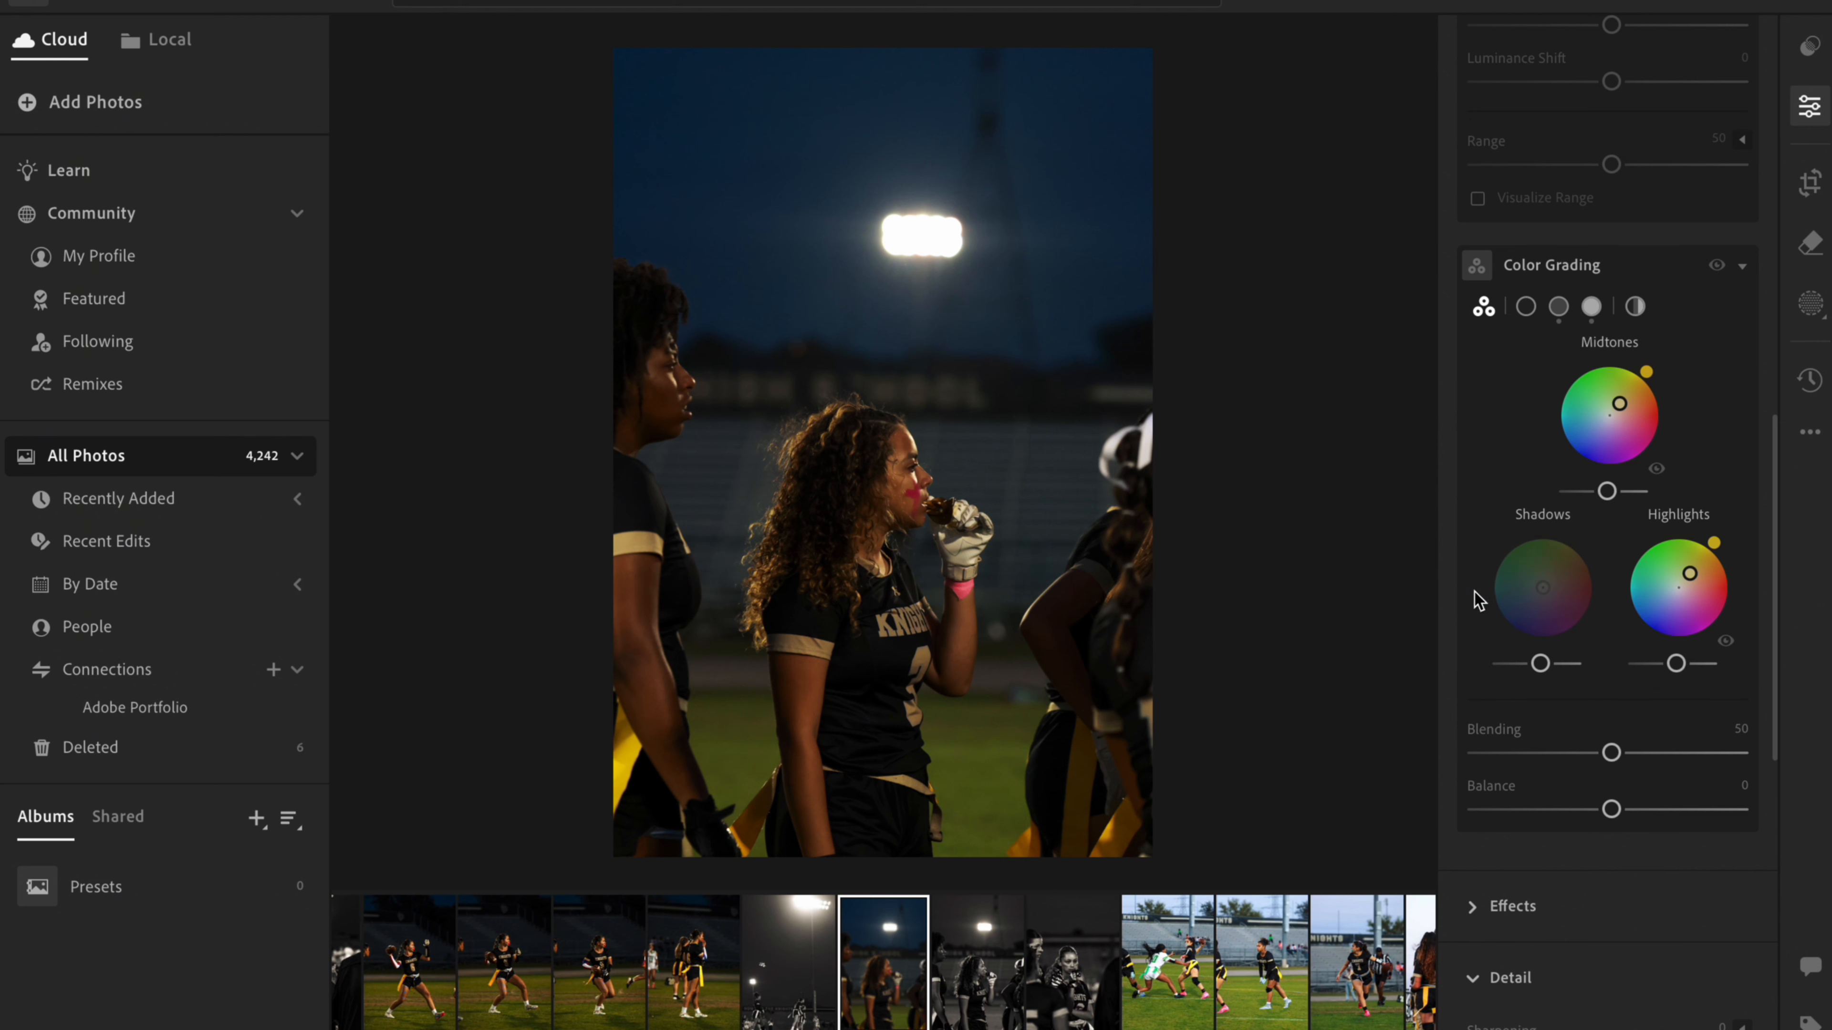
pyautogui.moveTo(1608, 498); pyautogui.dragTo(1627, 500)
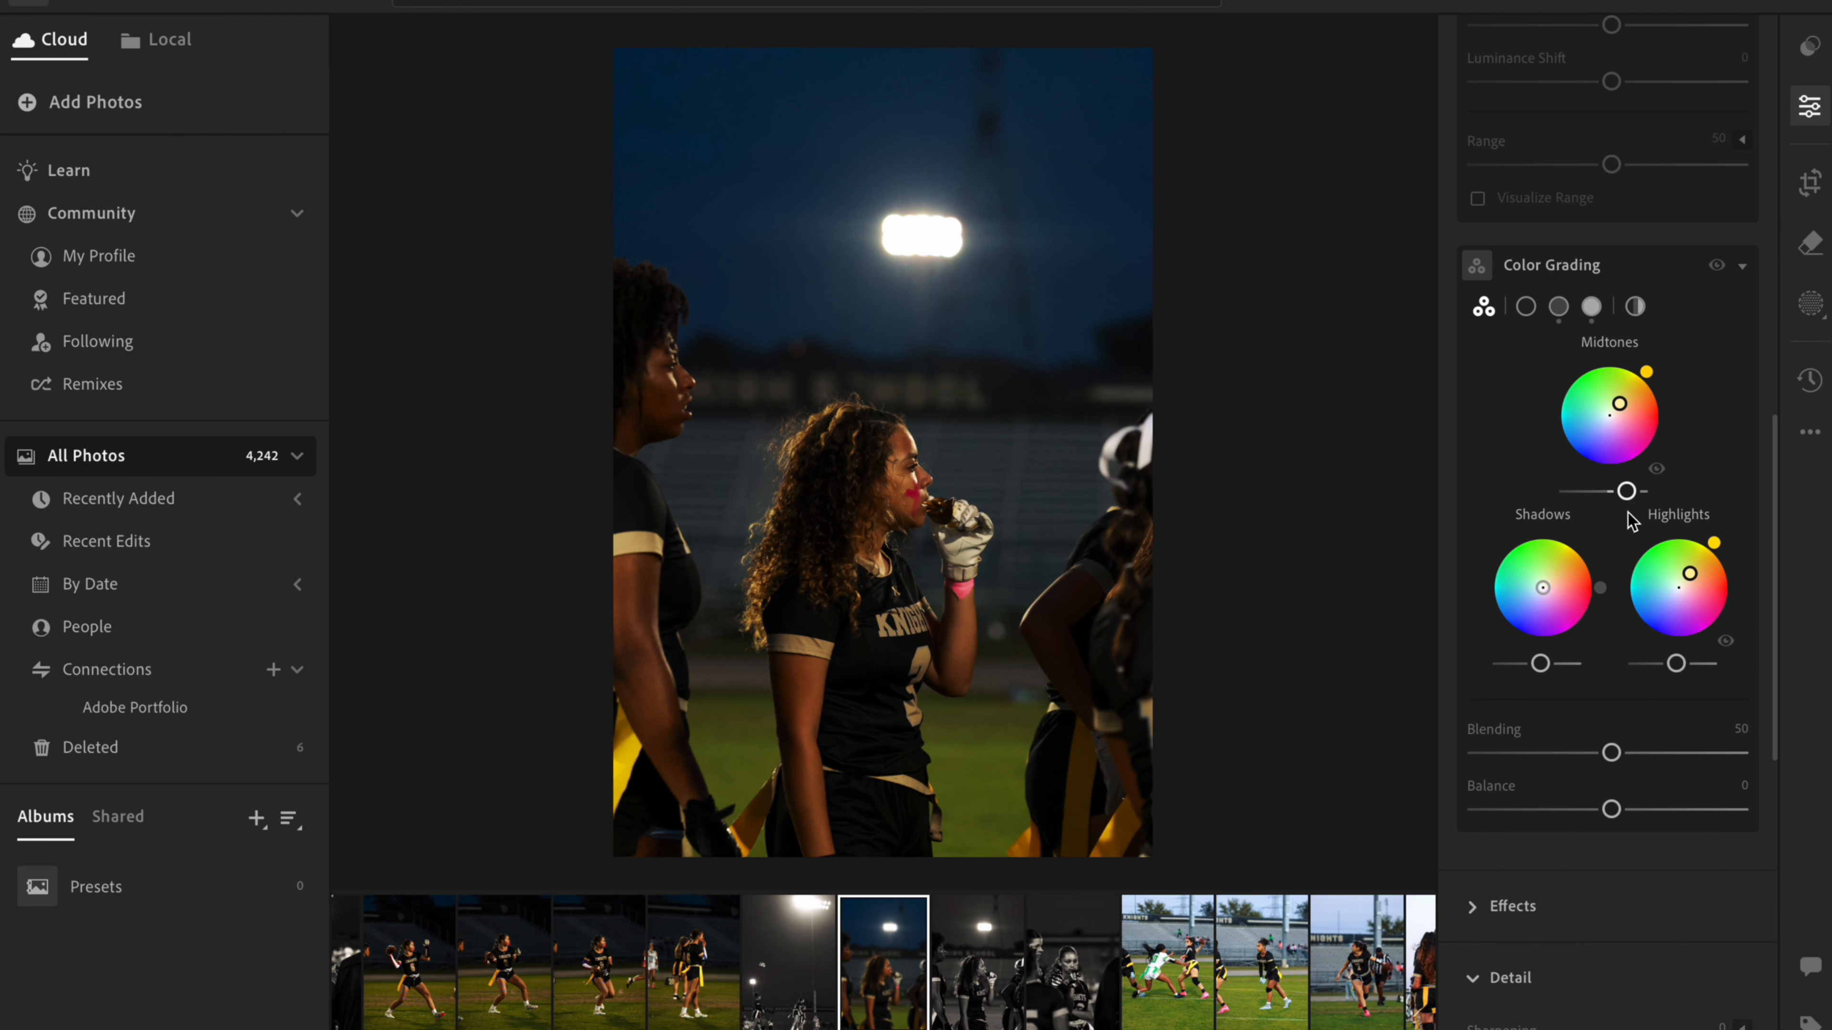
pyautogui.moveTo(1678, 669); pyautogui.dragTo(1757, 676)
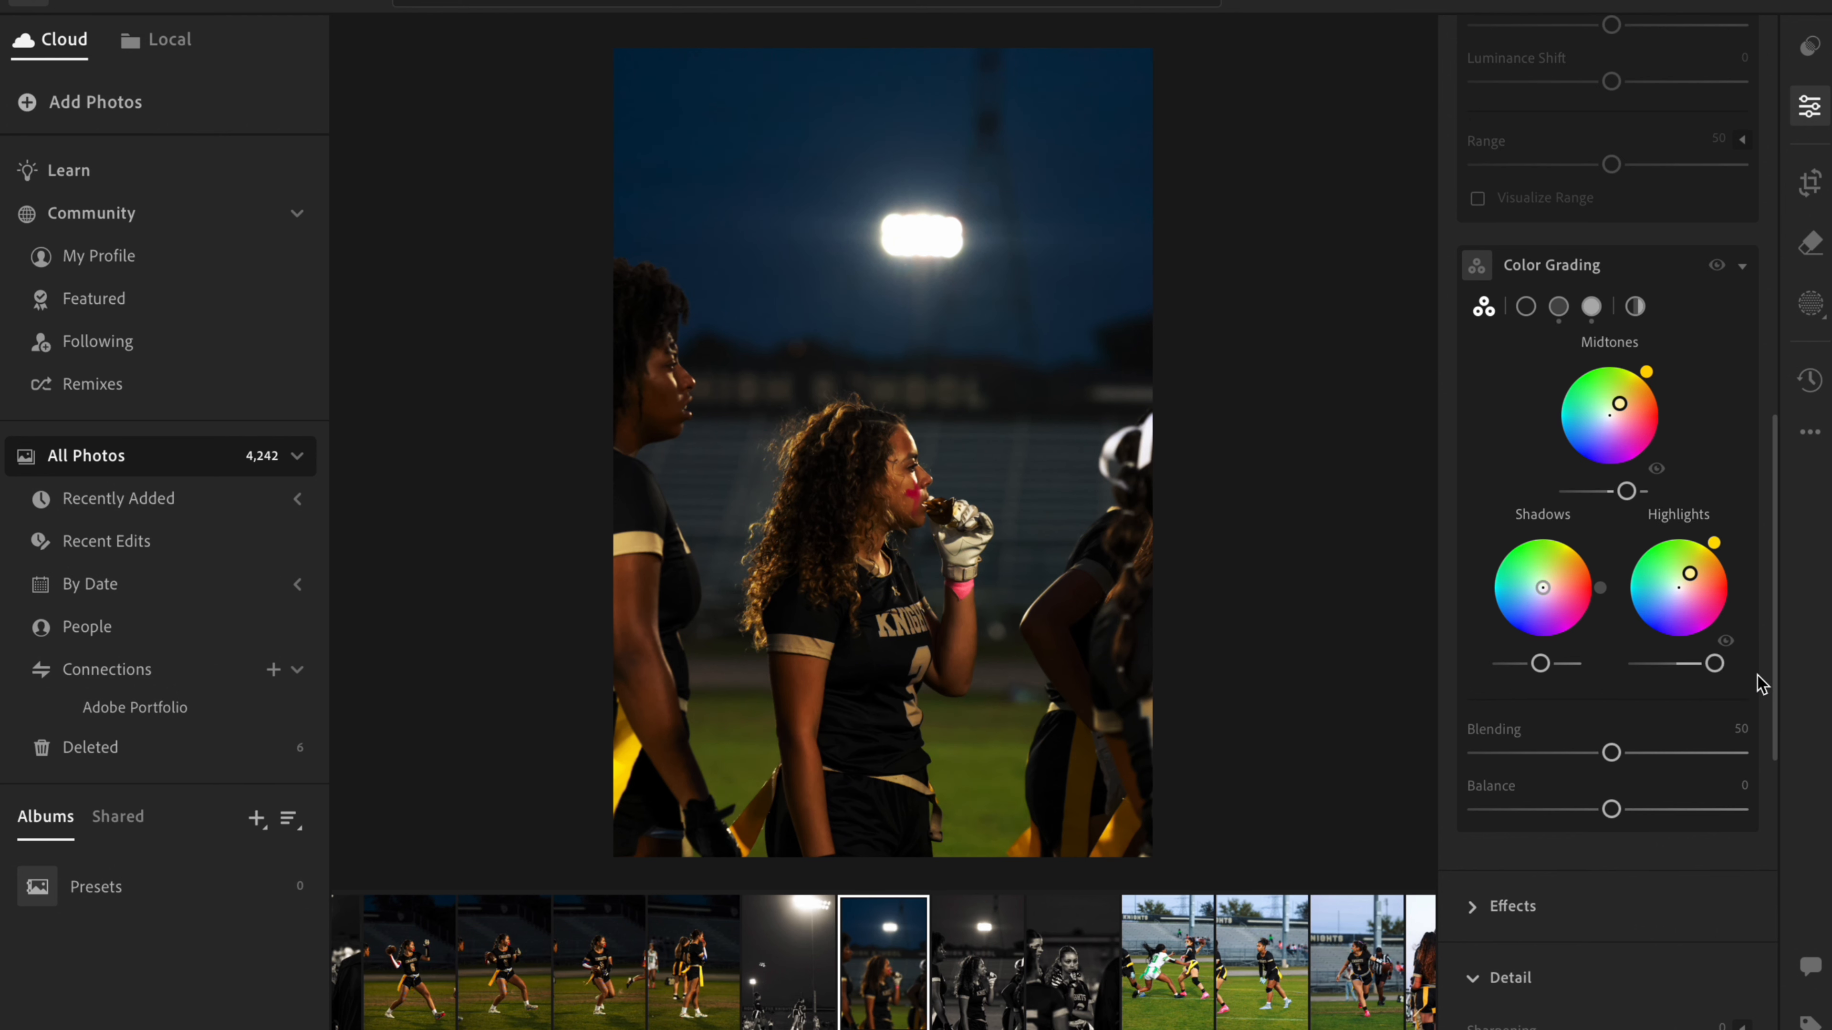
# - Set Texture to +5, raise Clarity to +100 and inspect the effect on the player's curly hair up close
pyautogui.scroll(-1, 1760, 684)
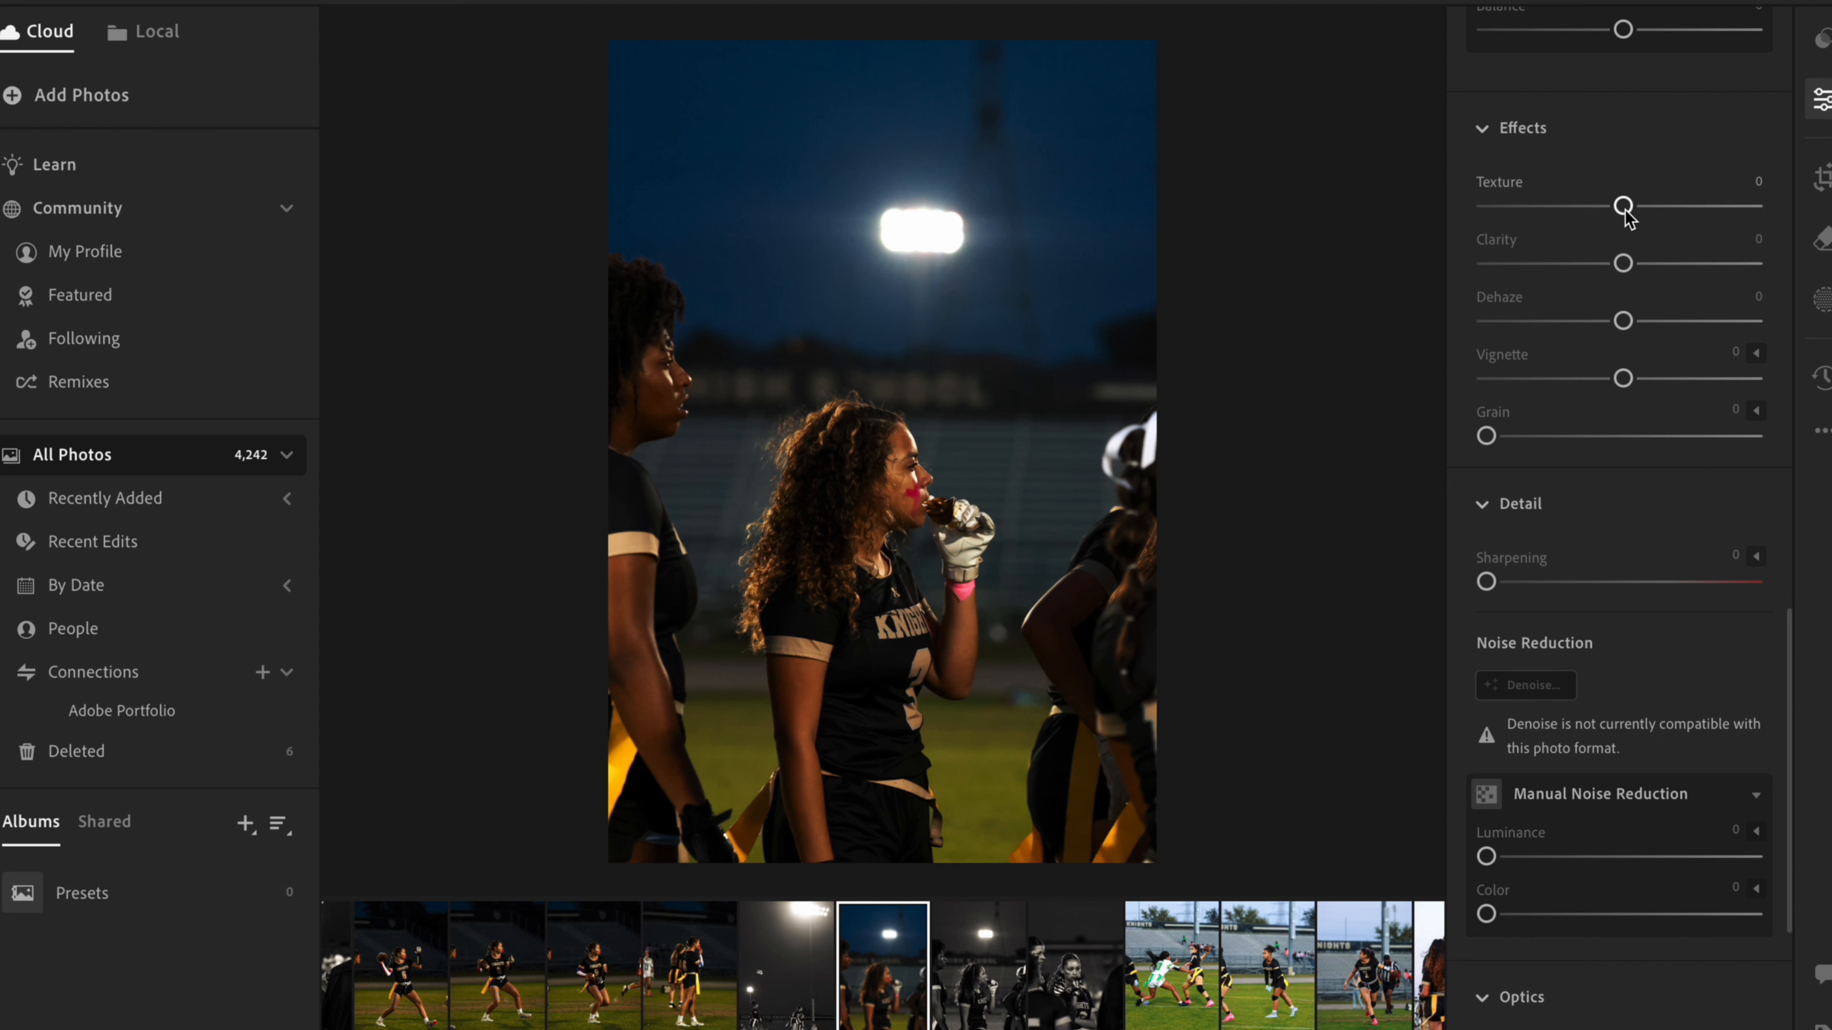
pyautogui.moveTo(1625, 206); pyautogui.dragTo(1629, 208)
pyautogui.moveTo(1621, 261); pyautogui.dragTo(1800, 285)
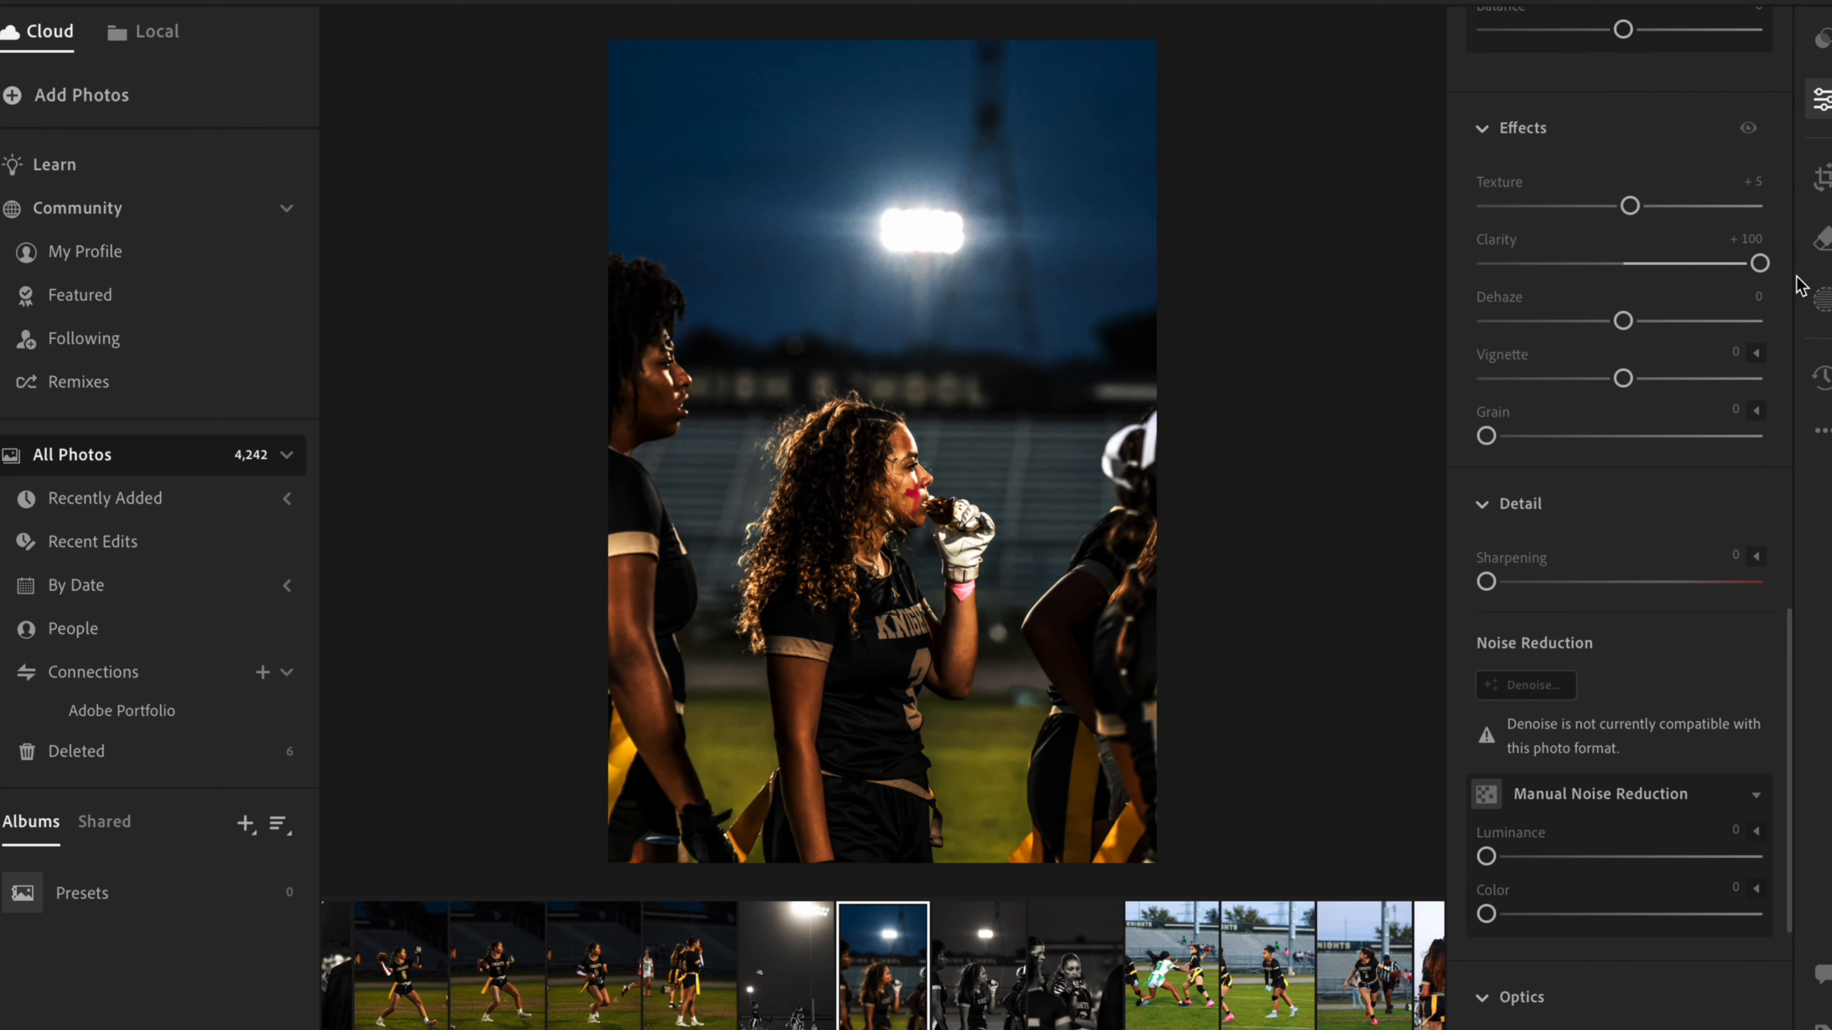
pyautogui.scroll(5, 857, 509)
pyautogui.hscroll(-3, 857, 510)
pyautogui.scroll(5, 857, 509)
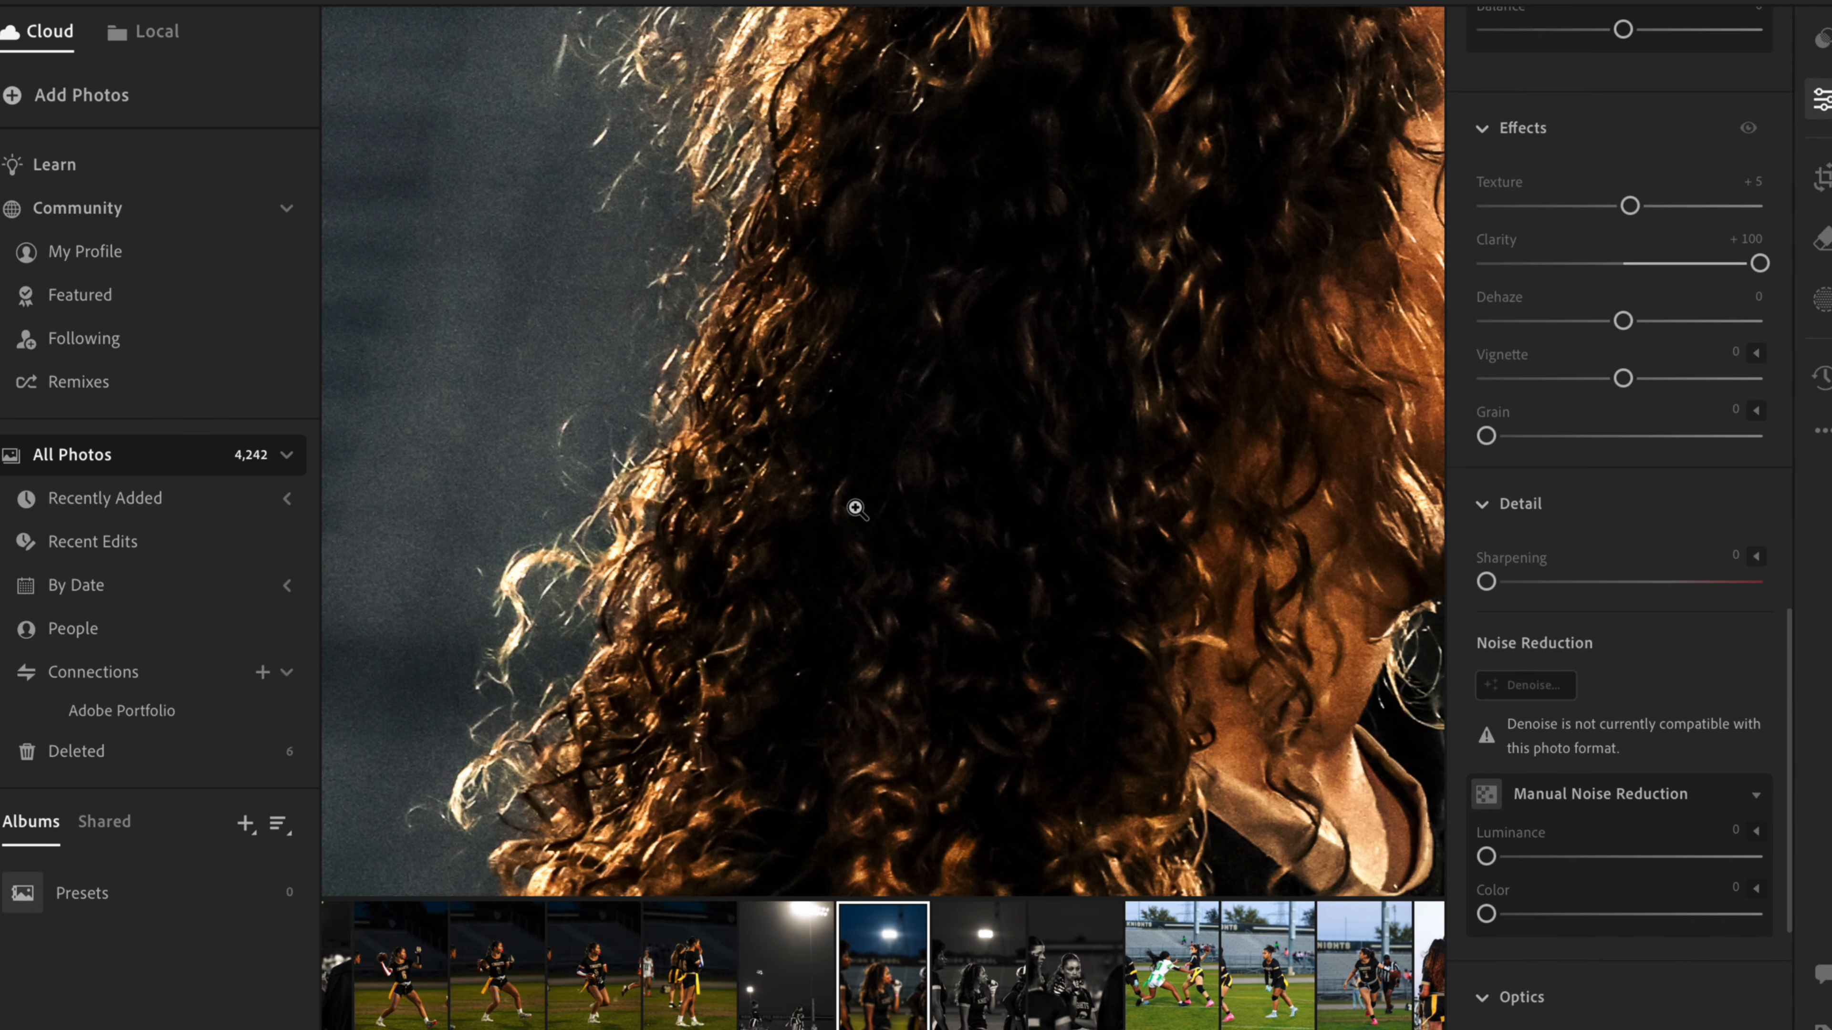
pyautogui.scroll(-3, 603, 676)
pyautogui.hscroll(-2, 603, 676)
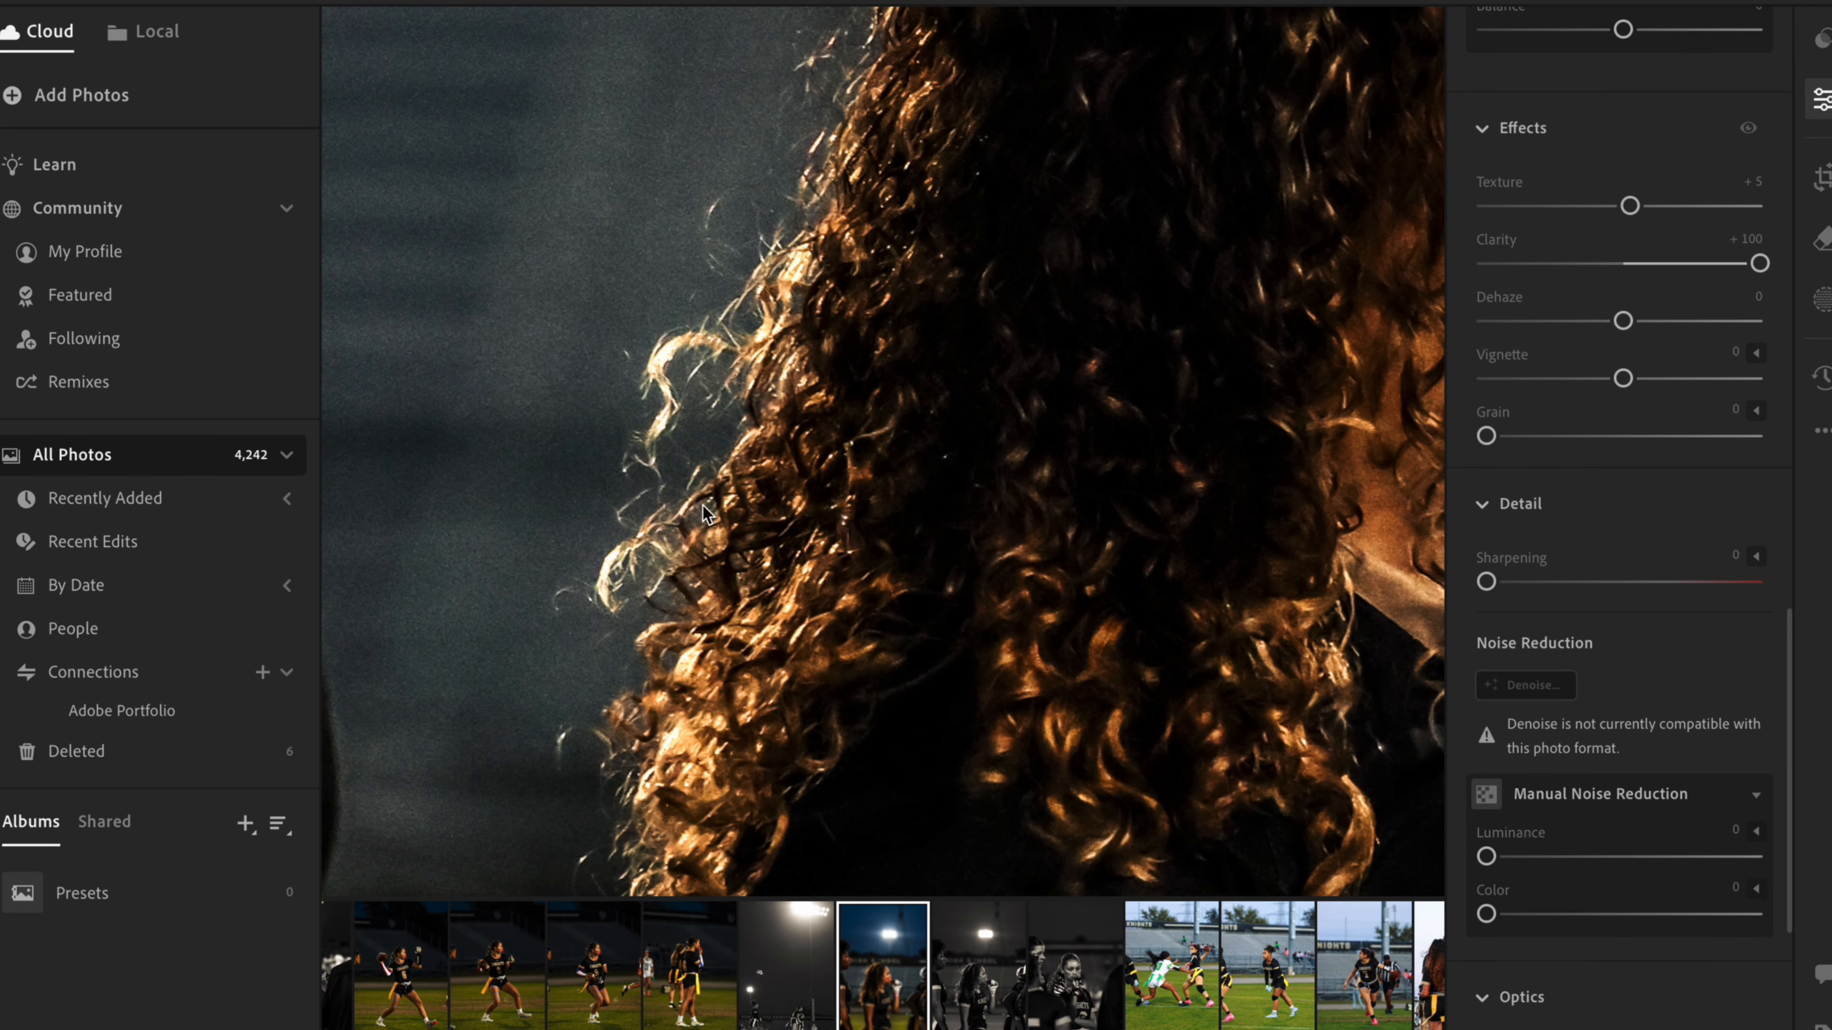
pyautogui.scroll(-10, 696, 521)
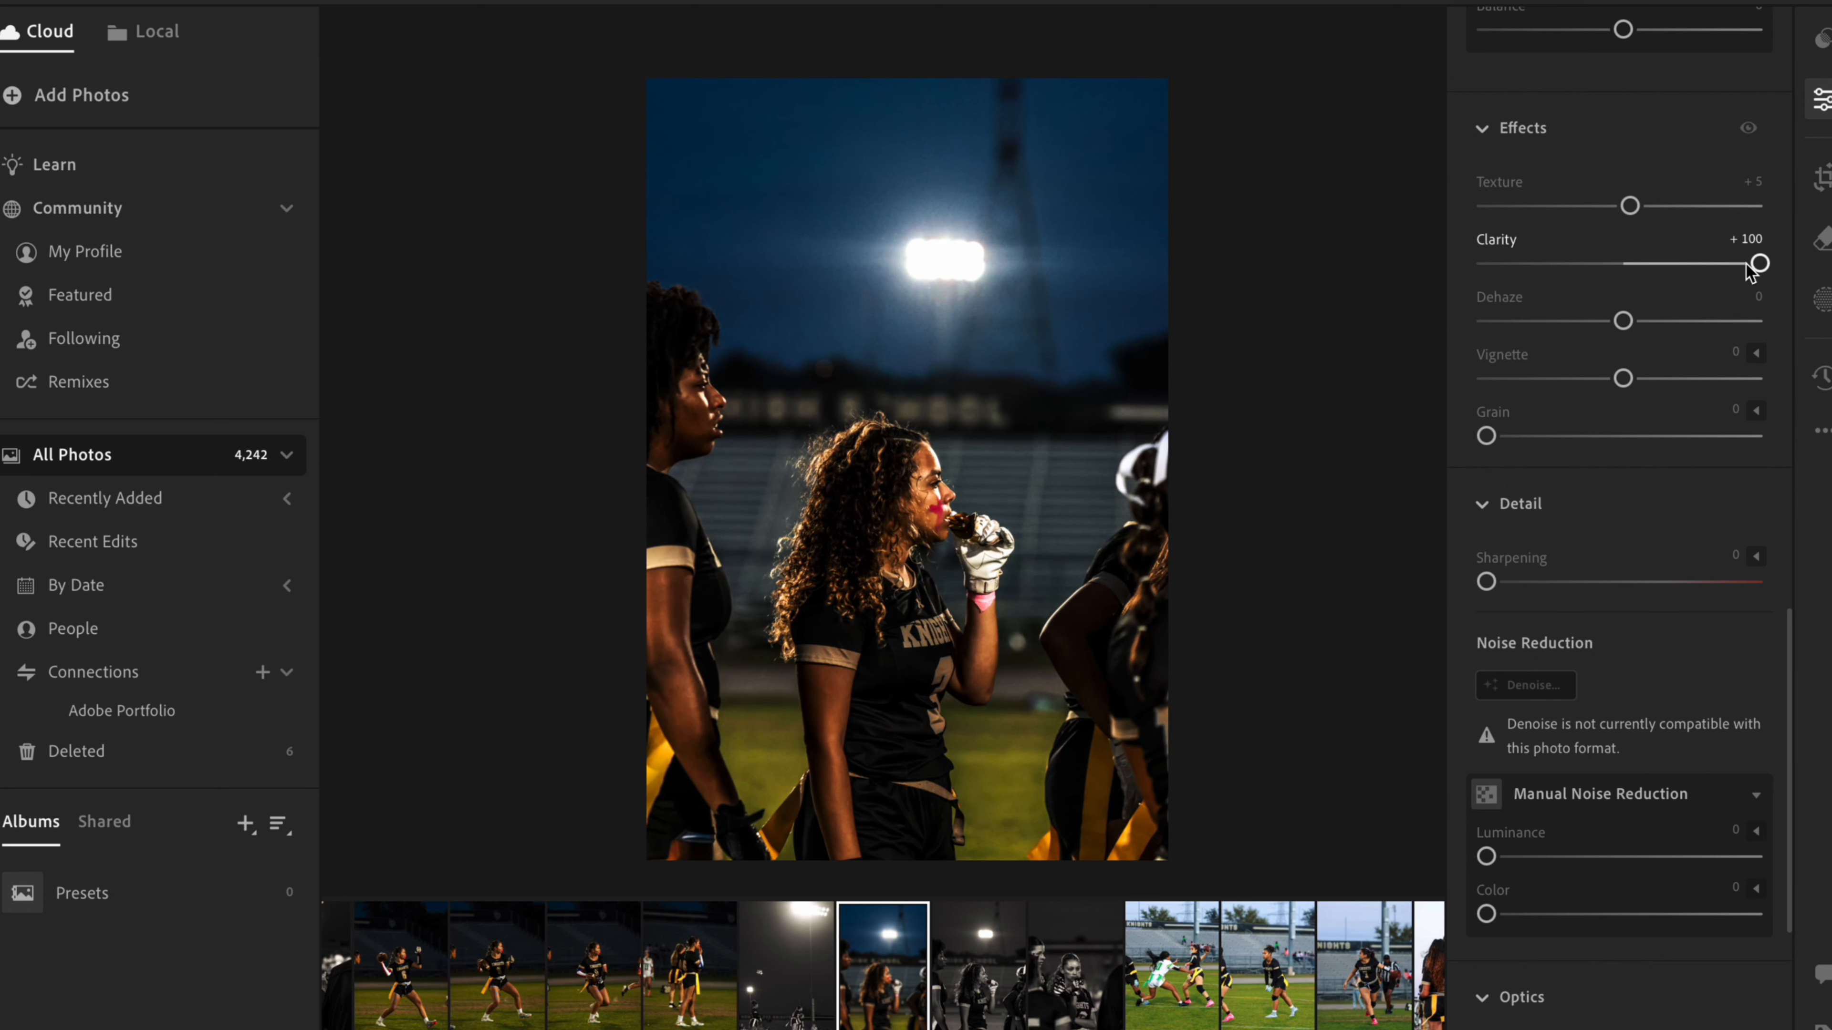
# - Try Clarity at -100 with a close look at the player's face, and settle it at +36
pyautogui.moveTo(1749, 268); pyautogui.dragTo(1475, 285)
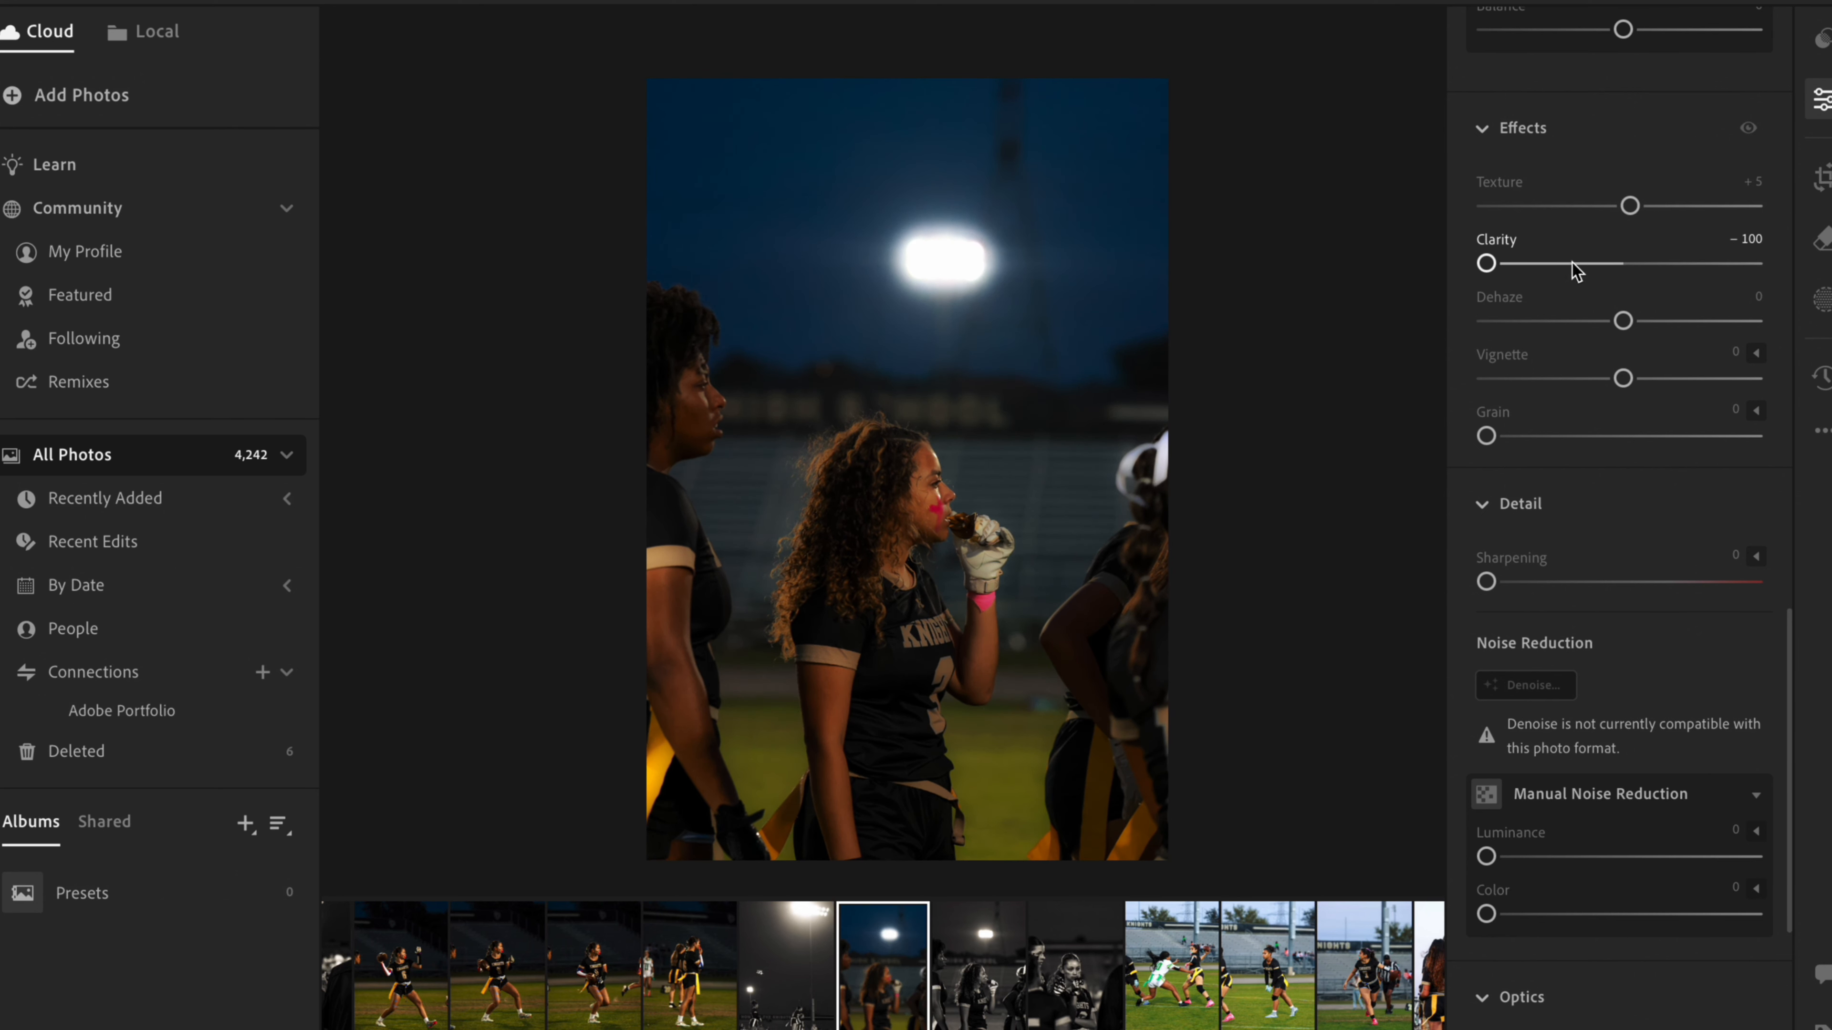
pyautogui.click(922, 478)
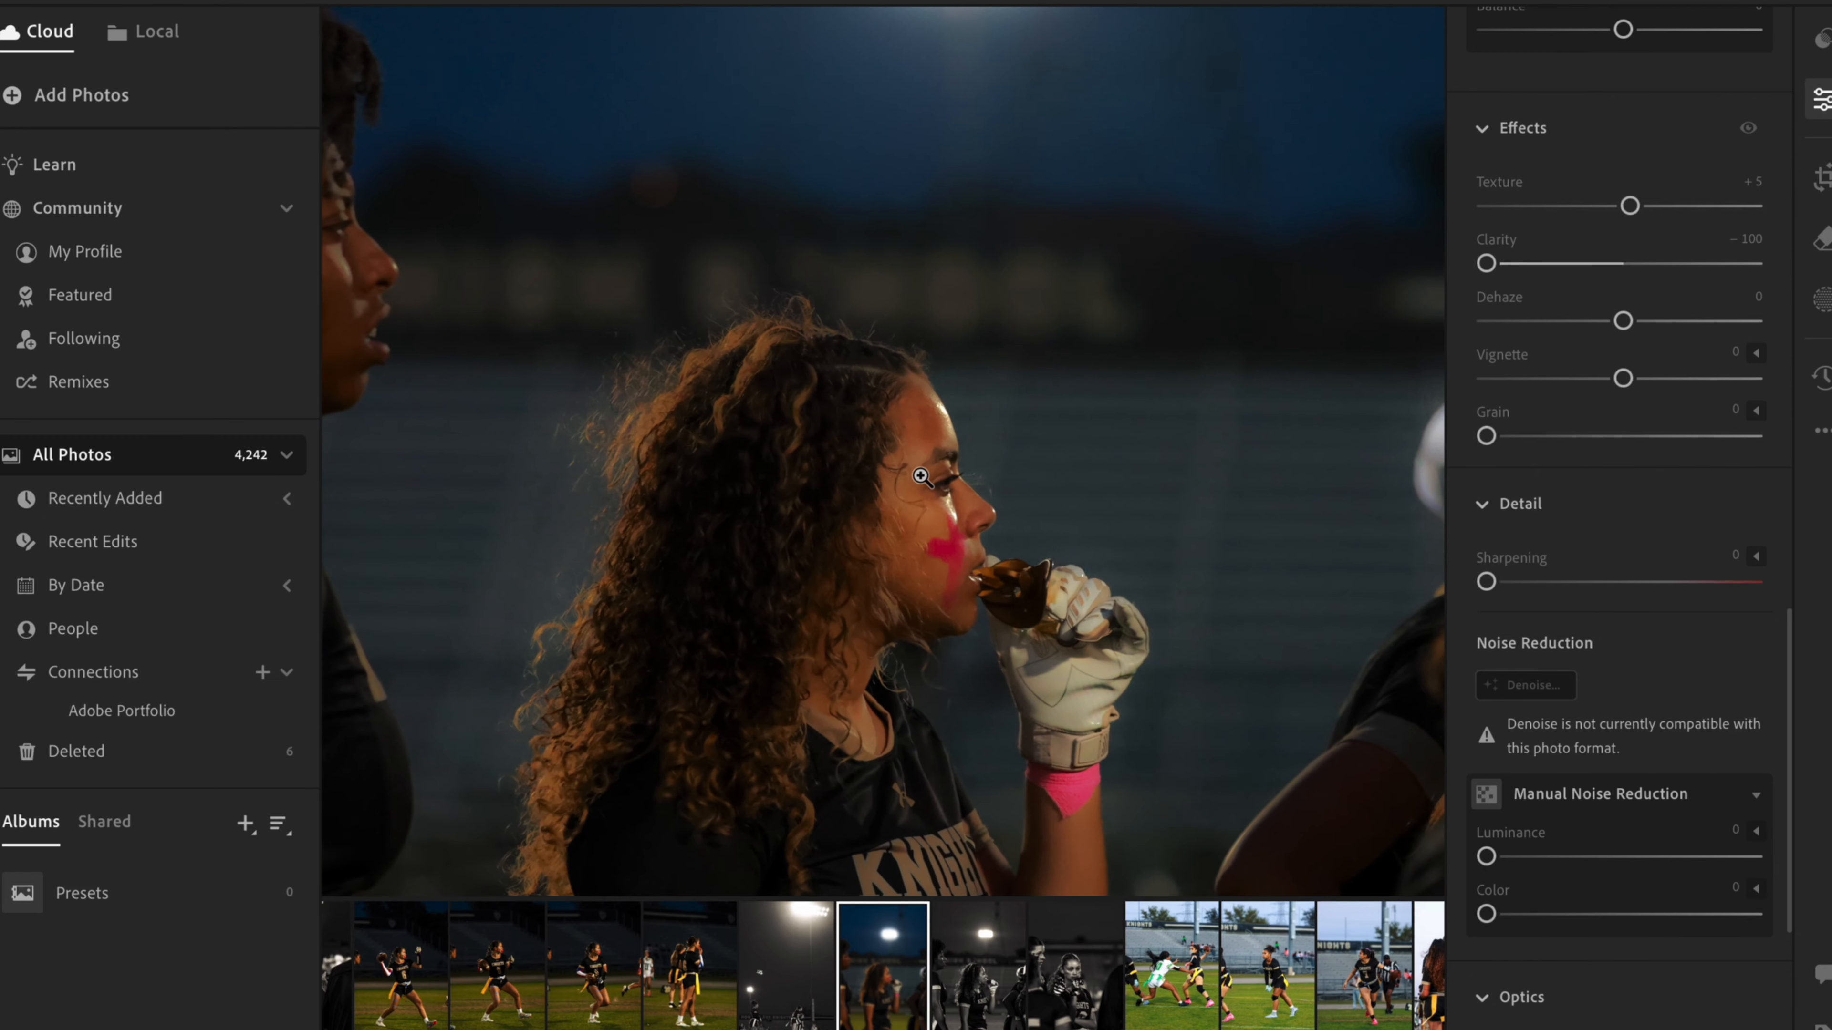
pyautogui.click(921, 476)
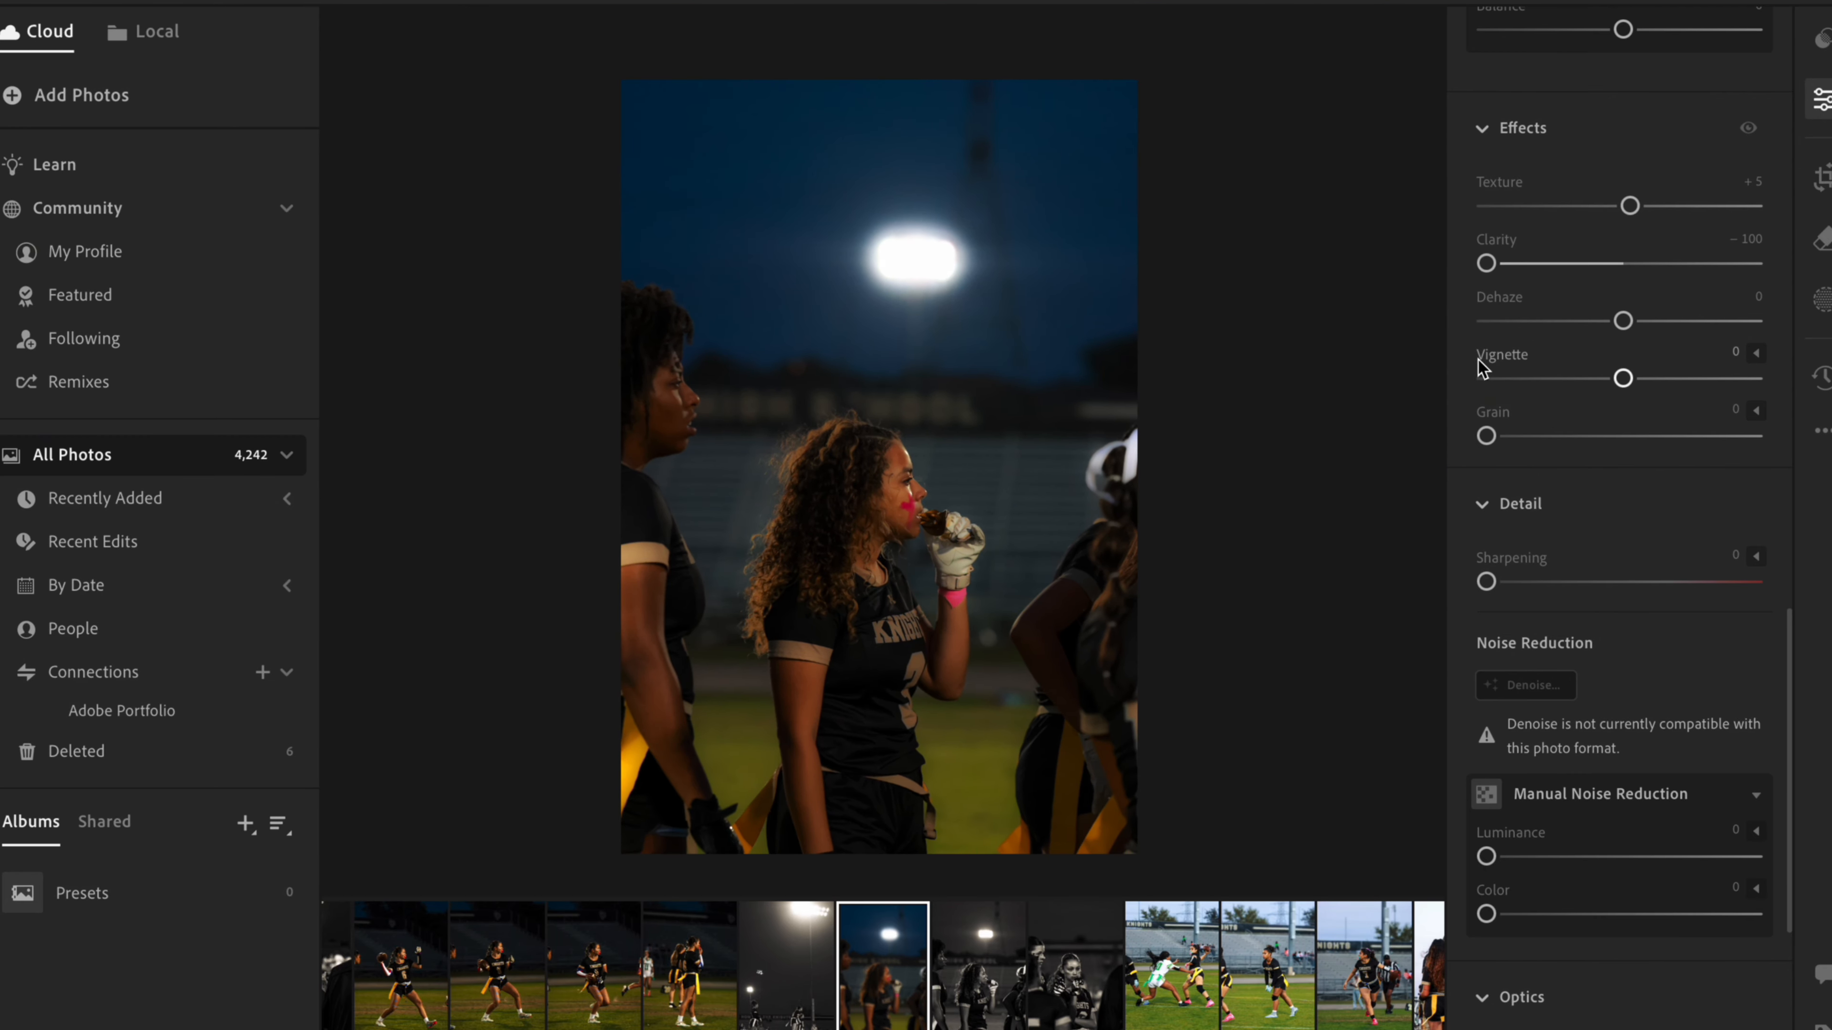
pyautogui.moveTo(1494, 266); pyautogui.dragTo(1679, 287)
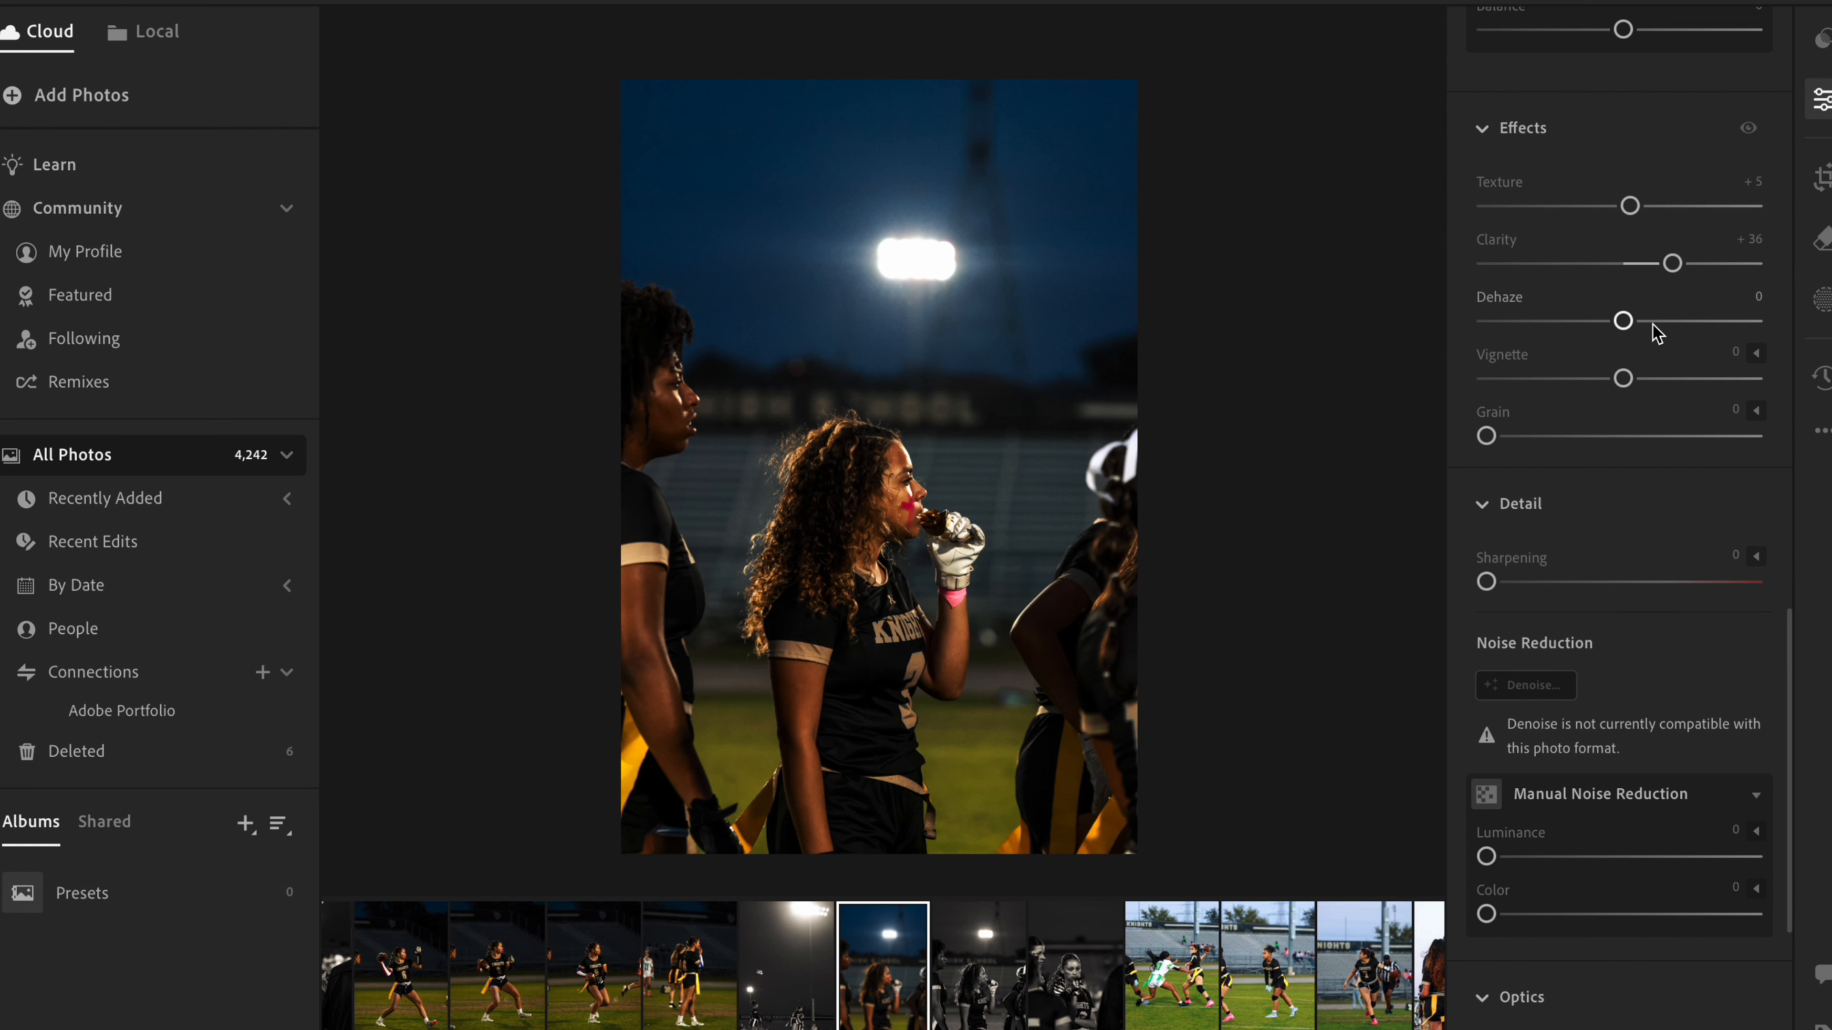
# - Examine the noise in the dark sky and blurred stadium background up close
pyautogui.moveTo(1624, 321); pyautogui.dragTo(1623, 375)
pyautogui.scroll(5, 992, 300)
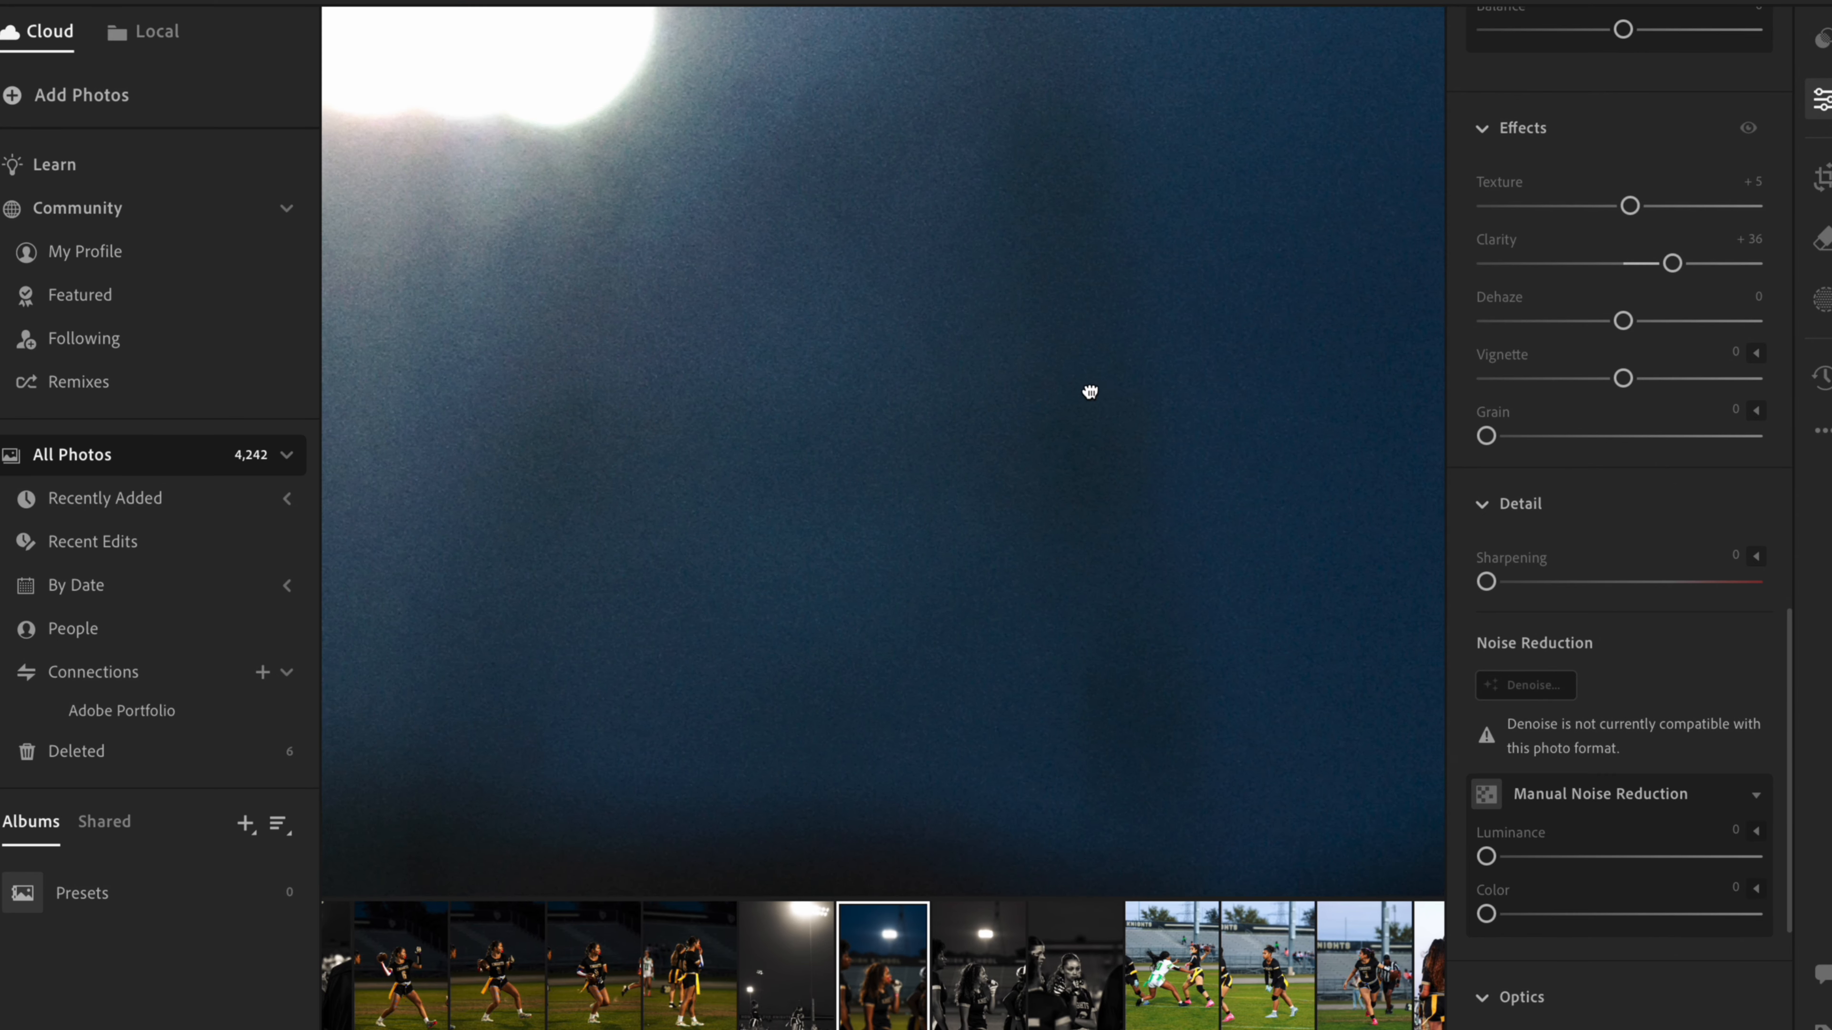
pyautogui.moveTo(1085, 393); pyautogui.dragTo(794, 314)
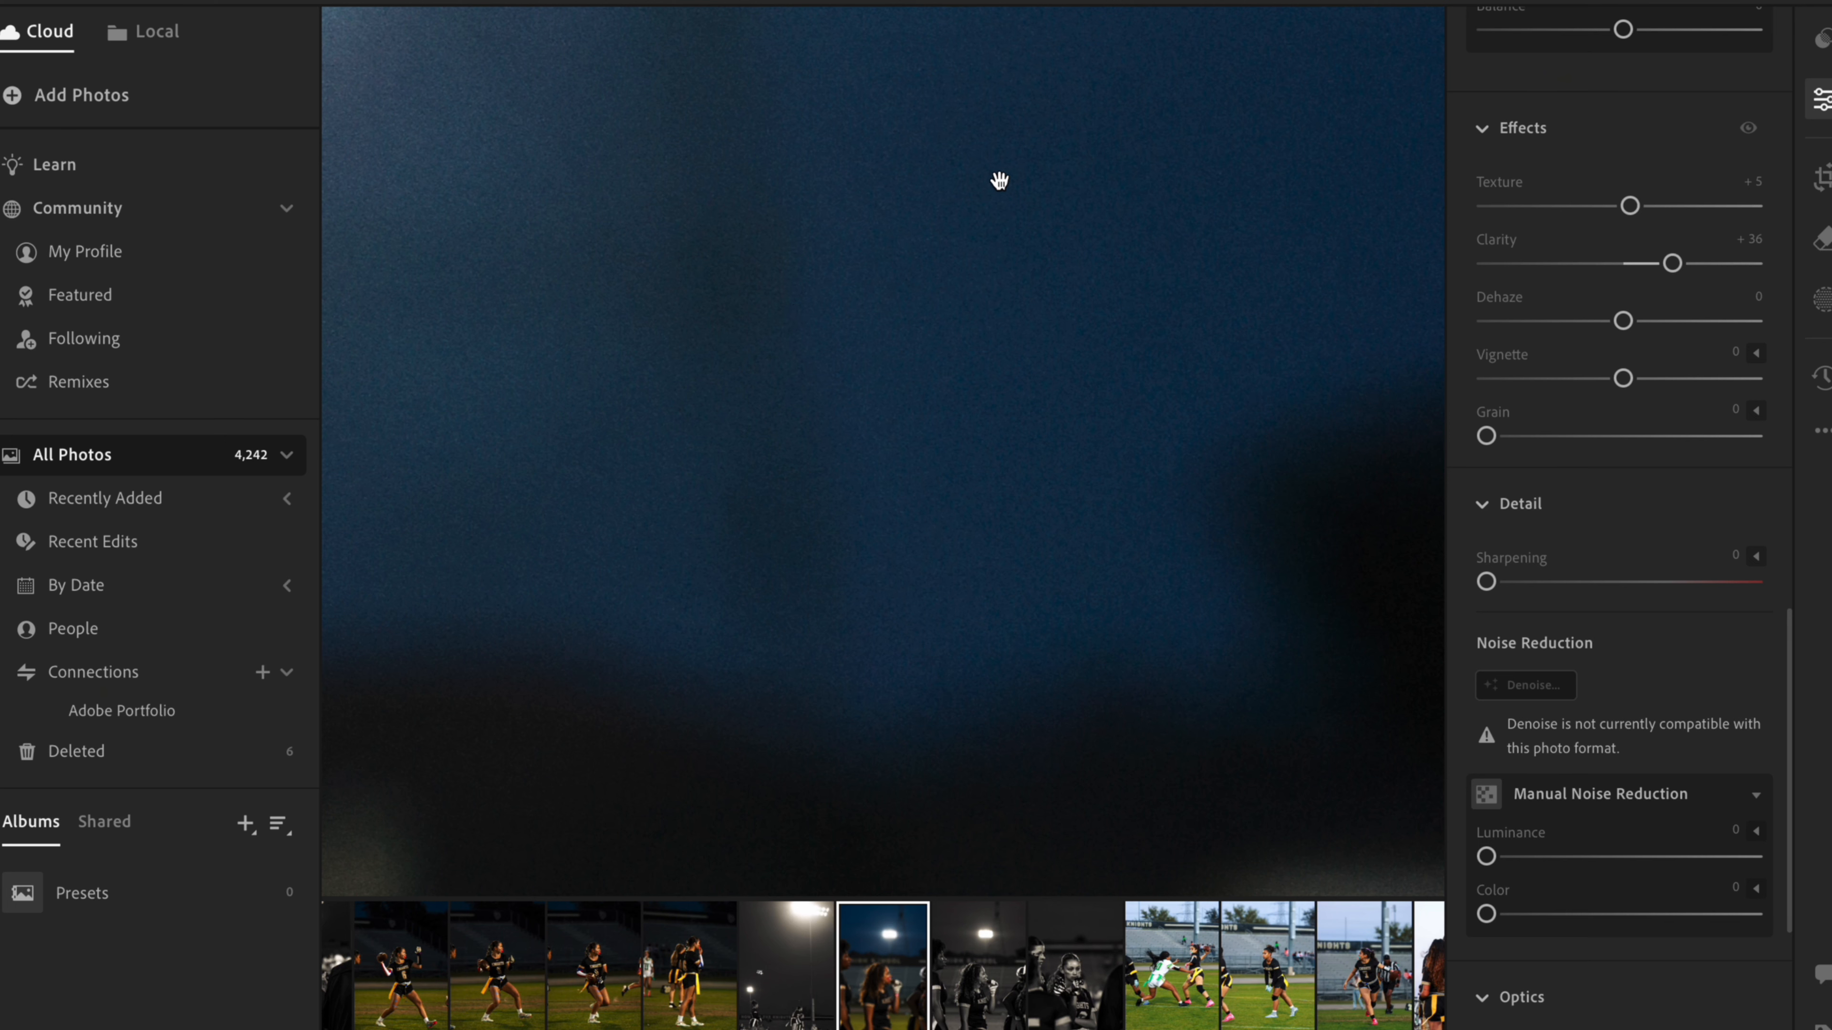
pyautogui.scroll(-1, 1012, 466)
pyautogui.scroll(-4, 1012, 466)
pyautogui.scroll(-3, 1012, 466)
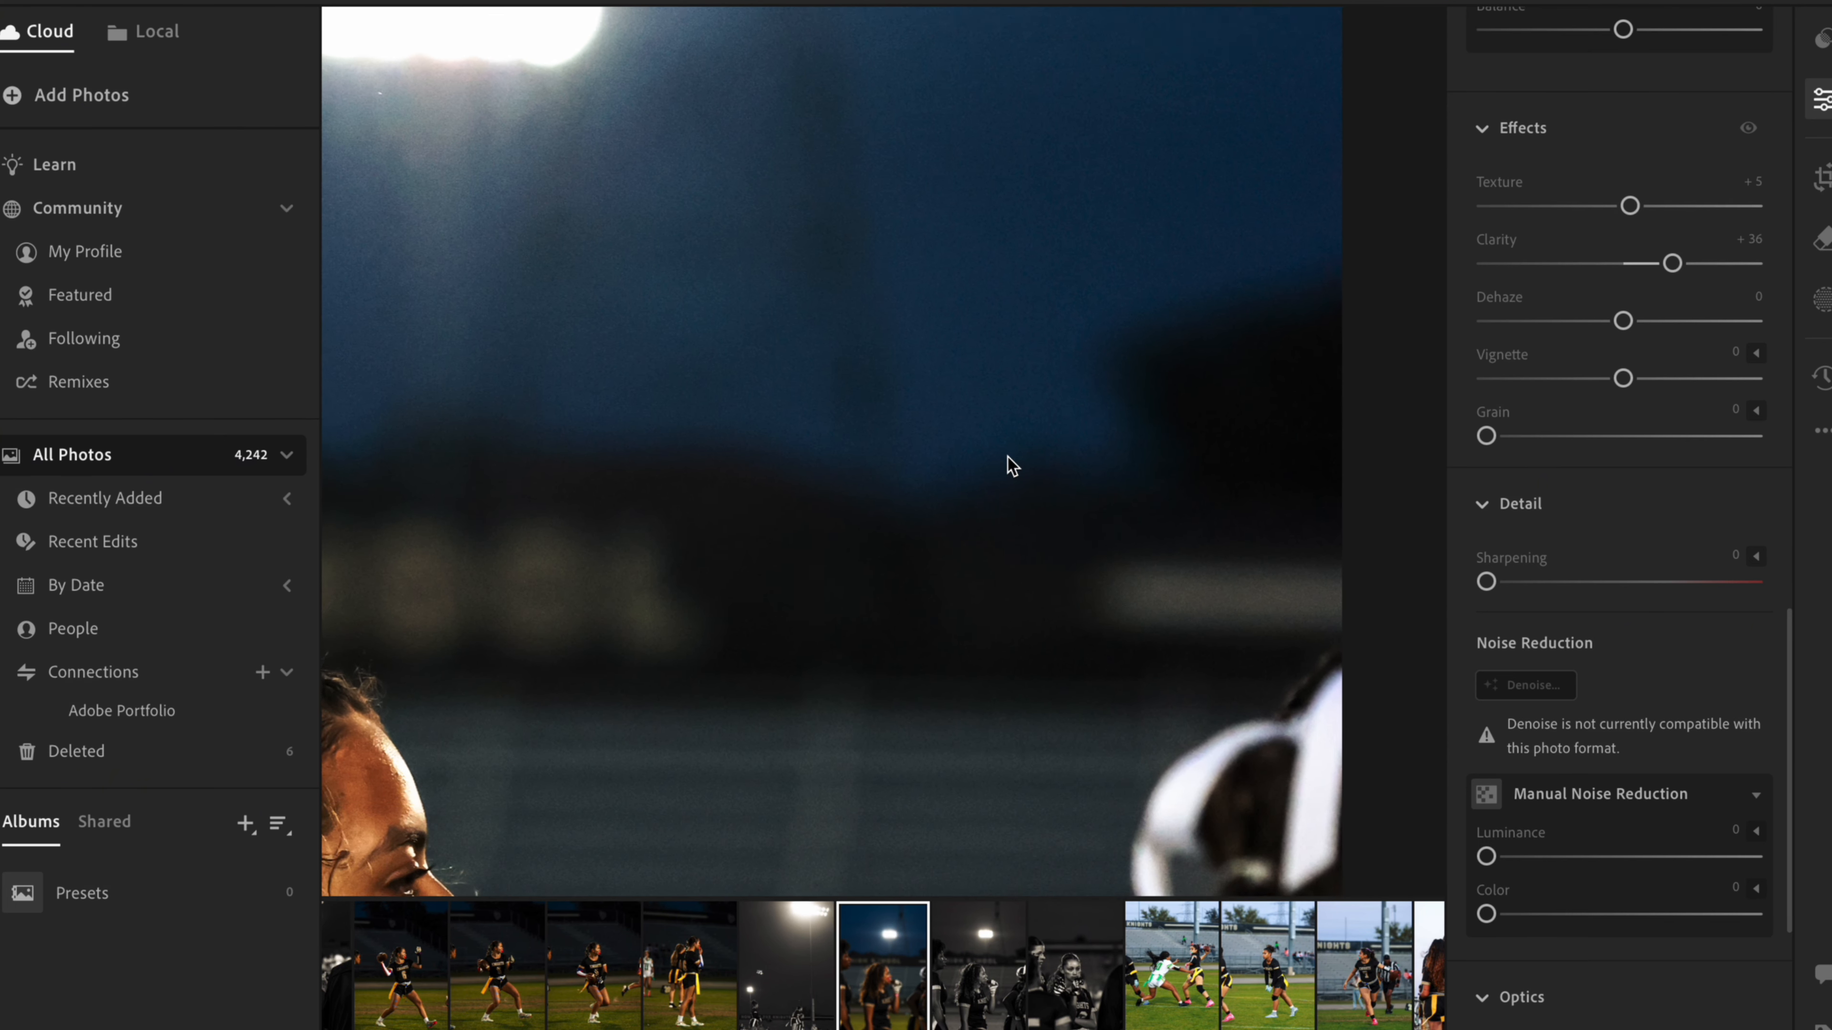
pyautogui.scroll(4, 1011, 466)
pyautogui.scroll(2, 1012, 466)
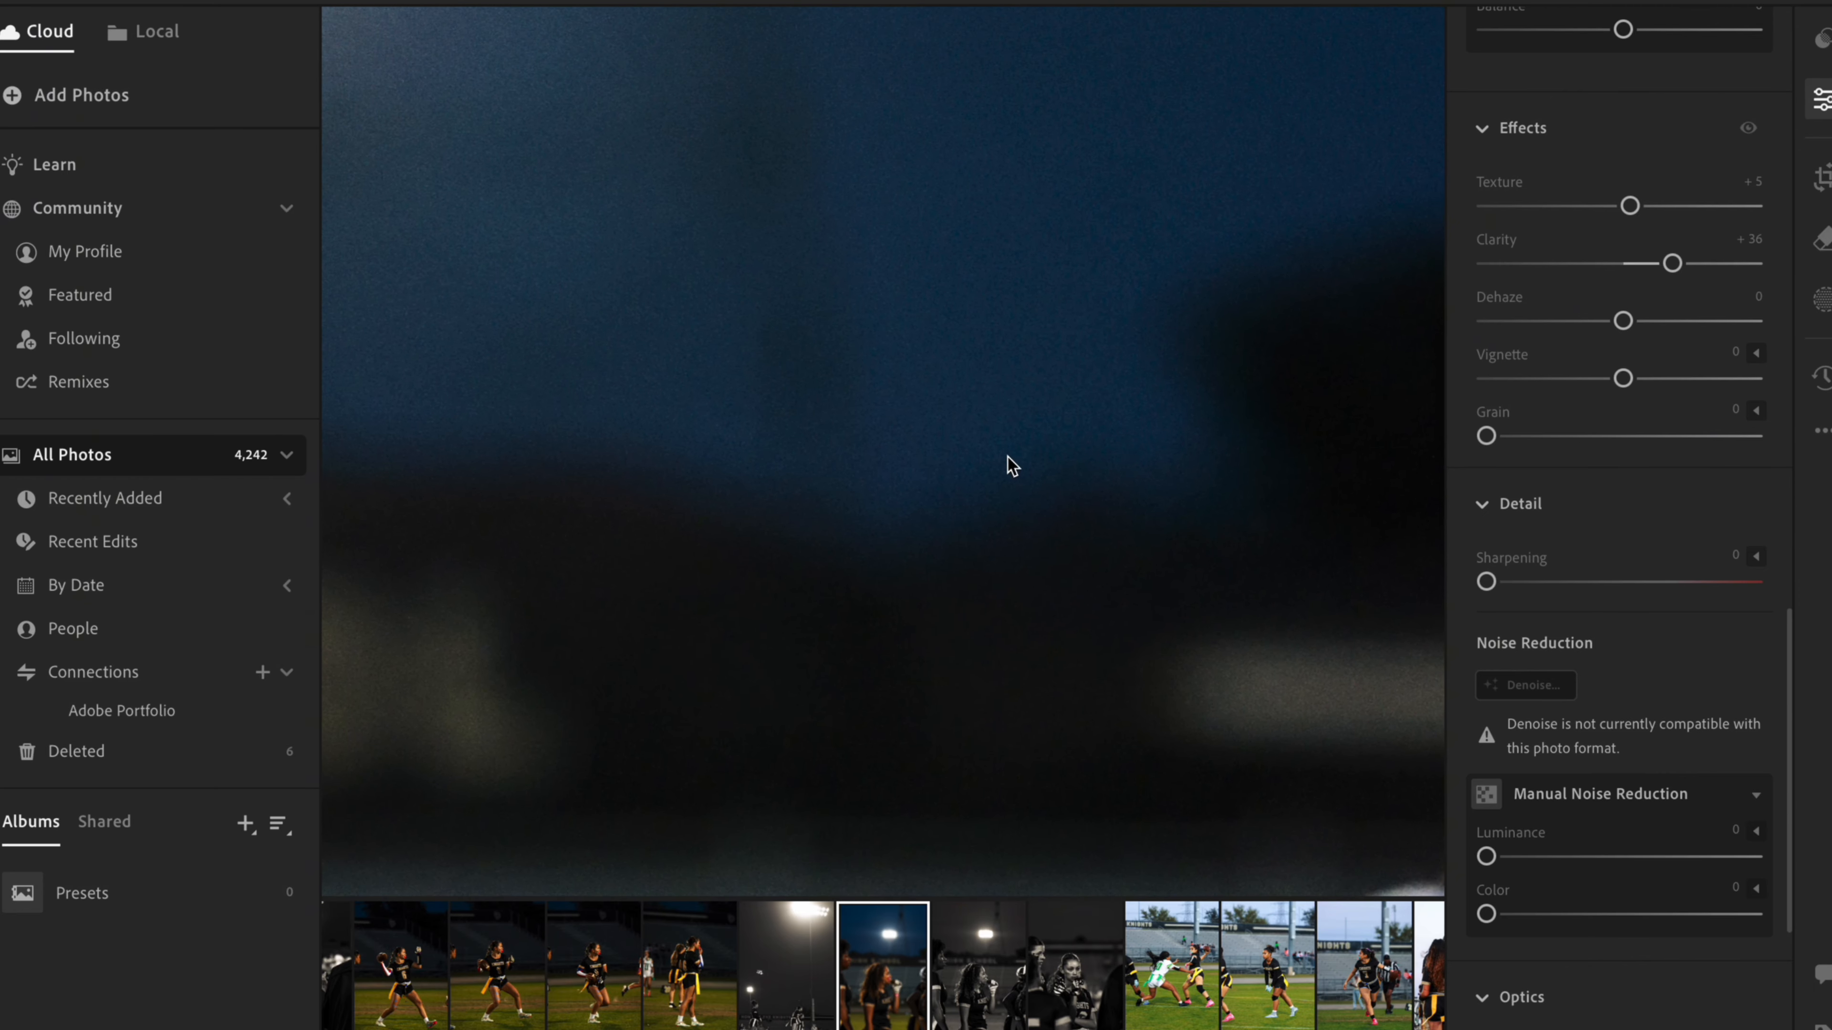
# - Try Grain at 100, compare it up close and on the whole photo, and return it to 0
pyautogui.moveTo(1487, 436); pyautogui.dragTo(1814, 456)
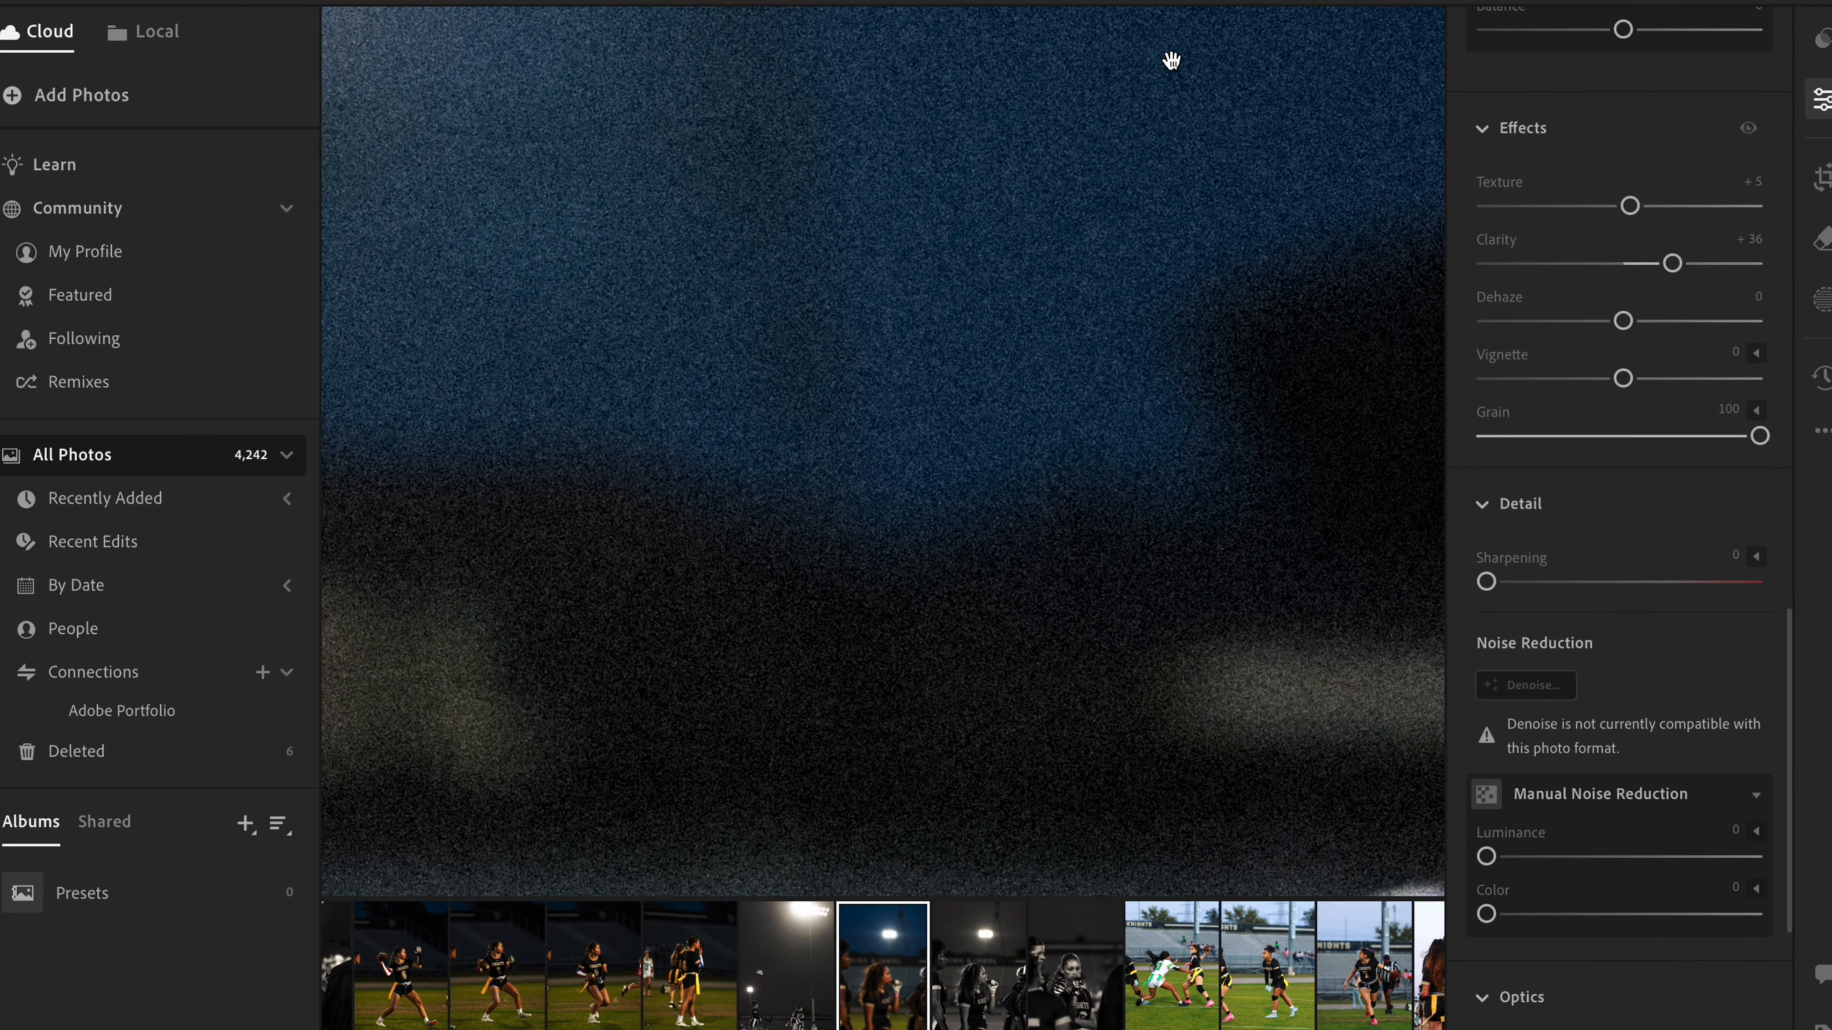
pyautogui.click(777, 595)
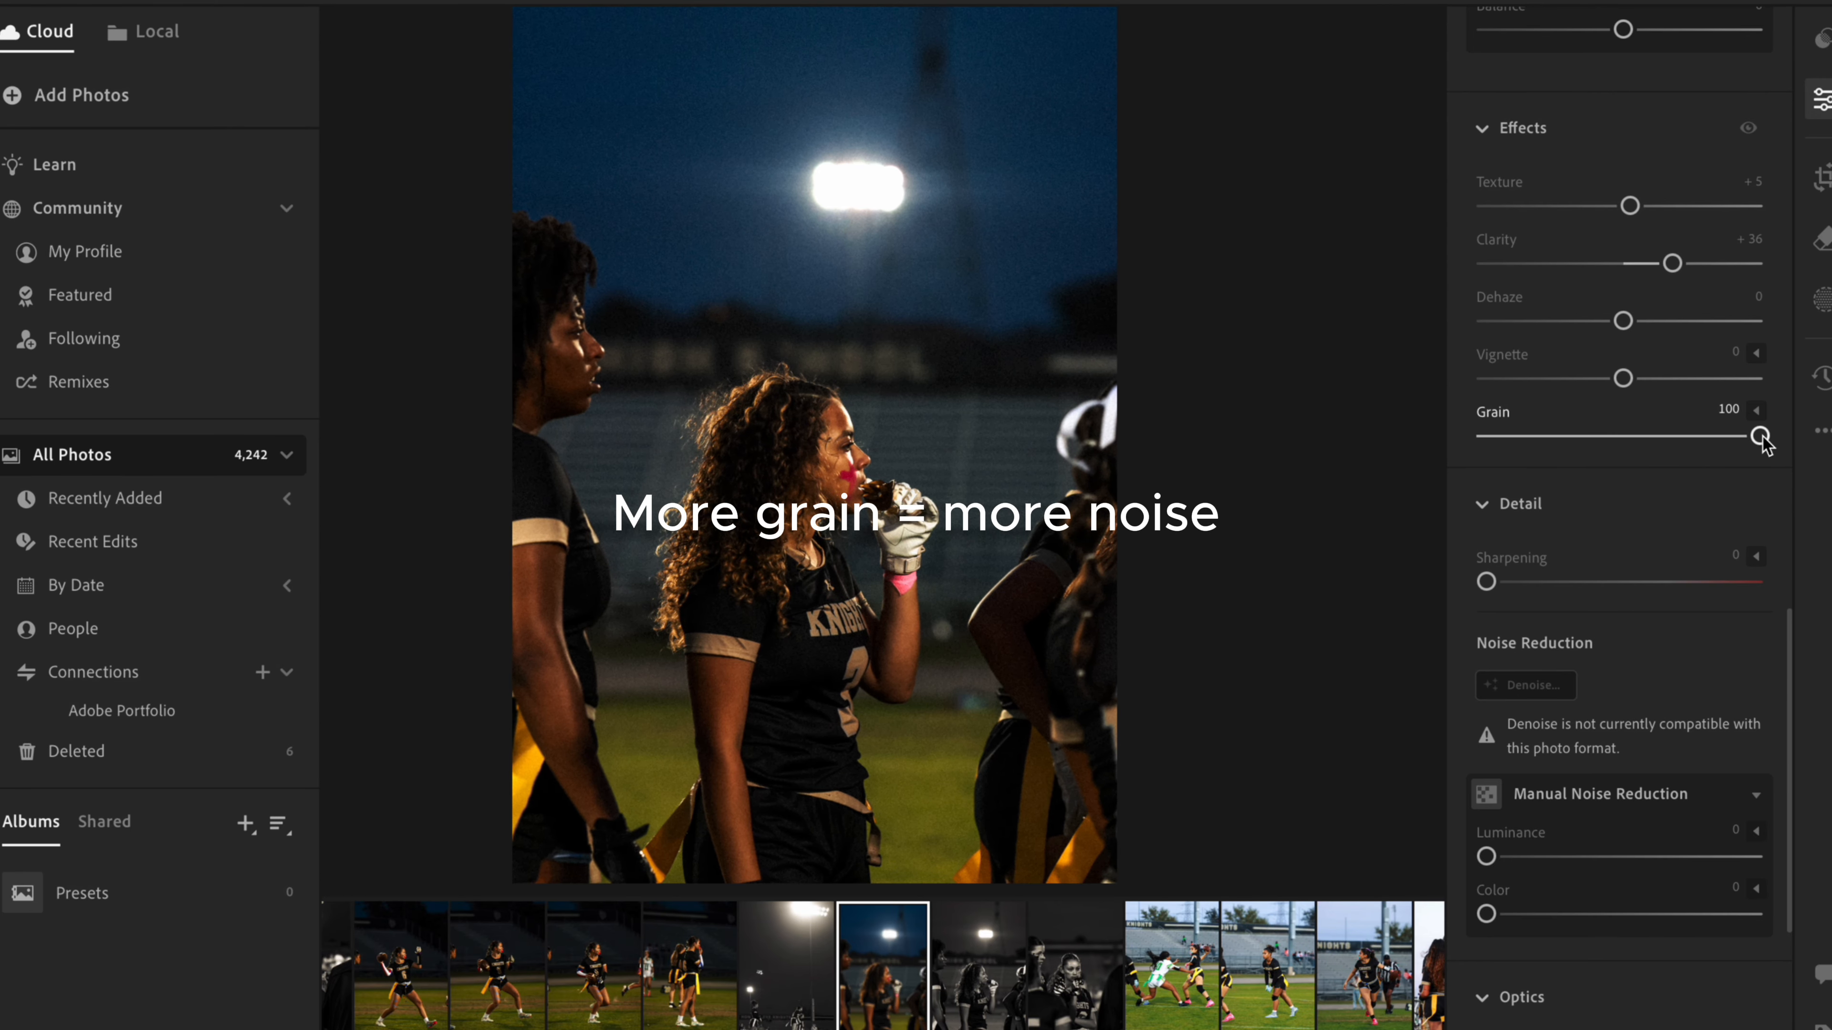
pyautogui.moveTo(1760, 436); pyautogui.dragTo(1389, 462)
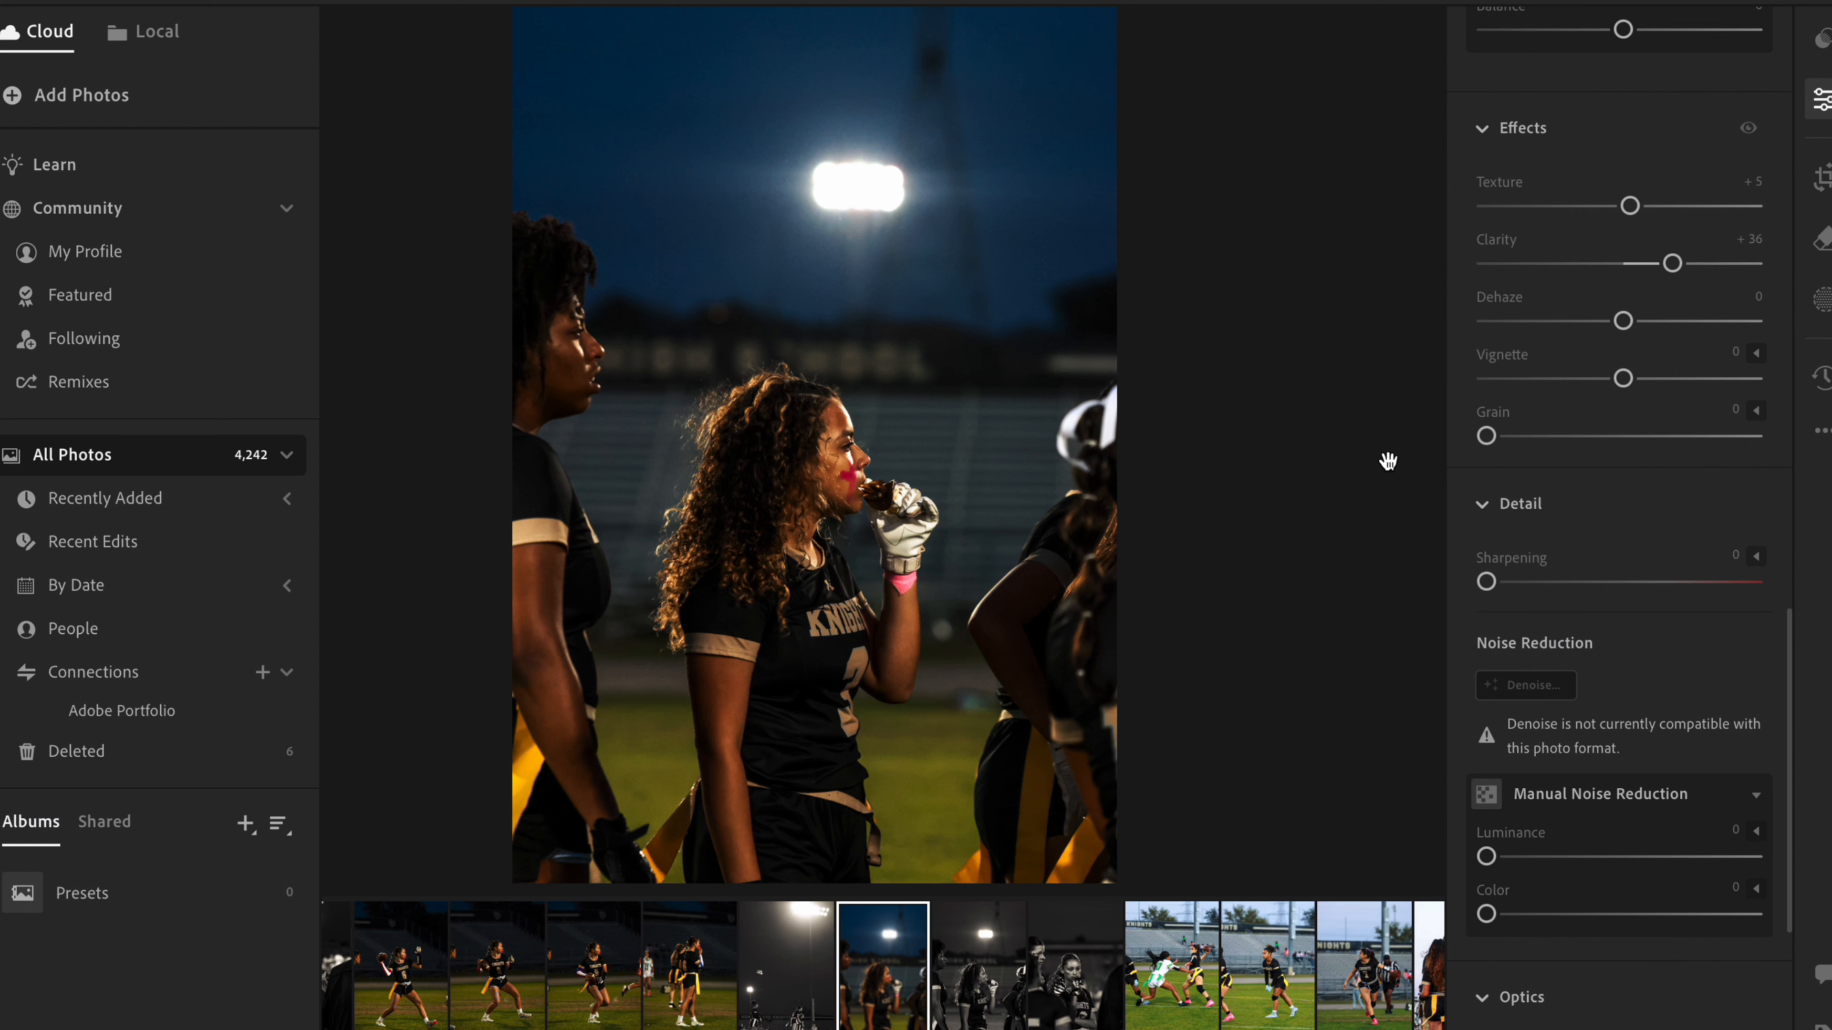
# - Try Sharpening at its maximum of 150 and reduce it to 14
pyautogui.scroll(-2, 1619, 509)
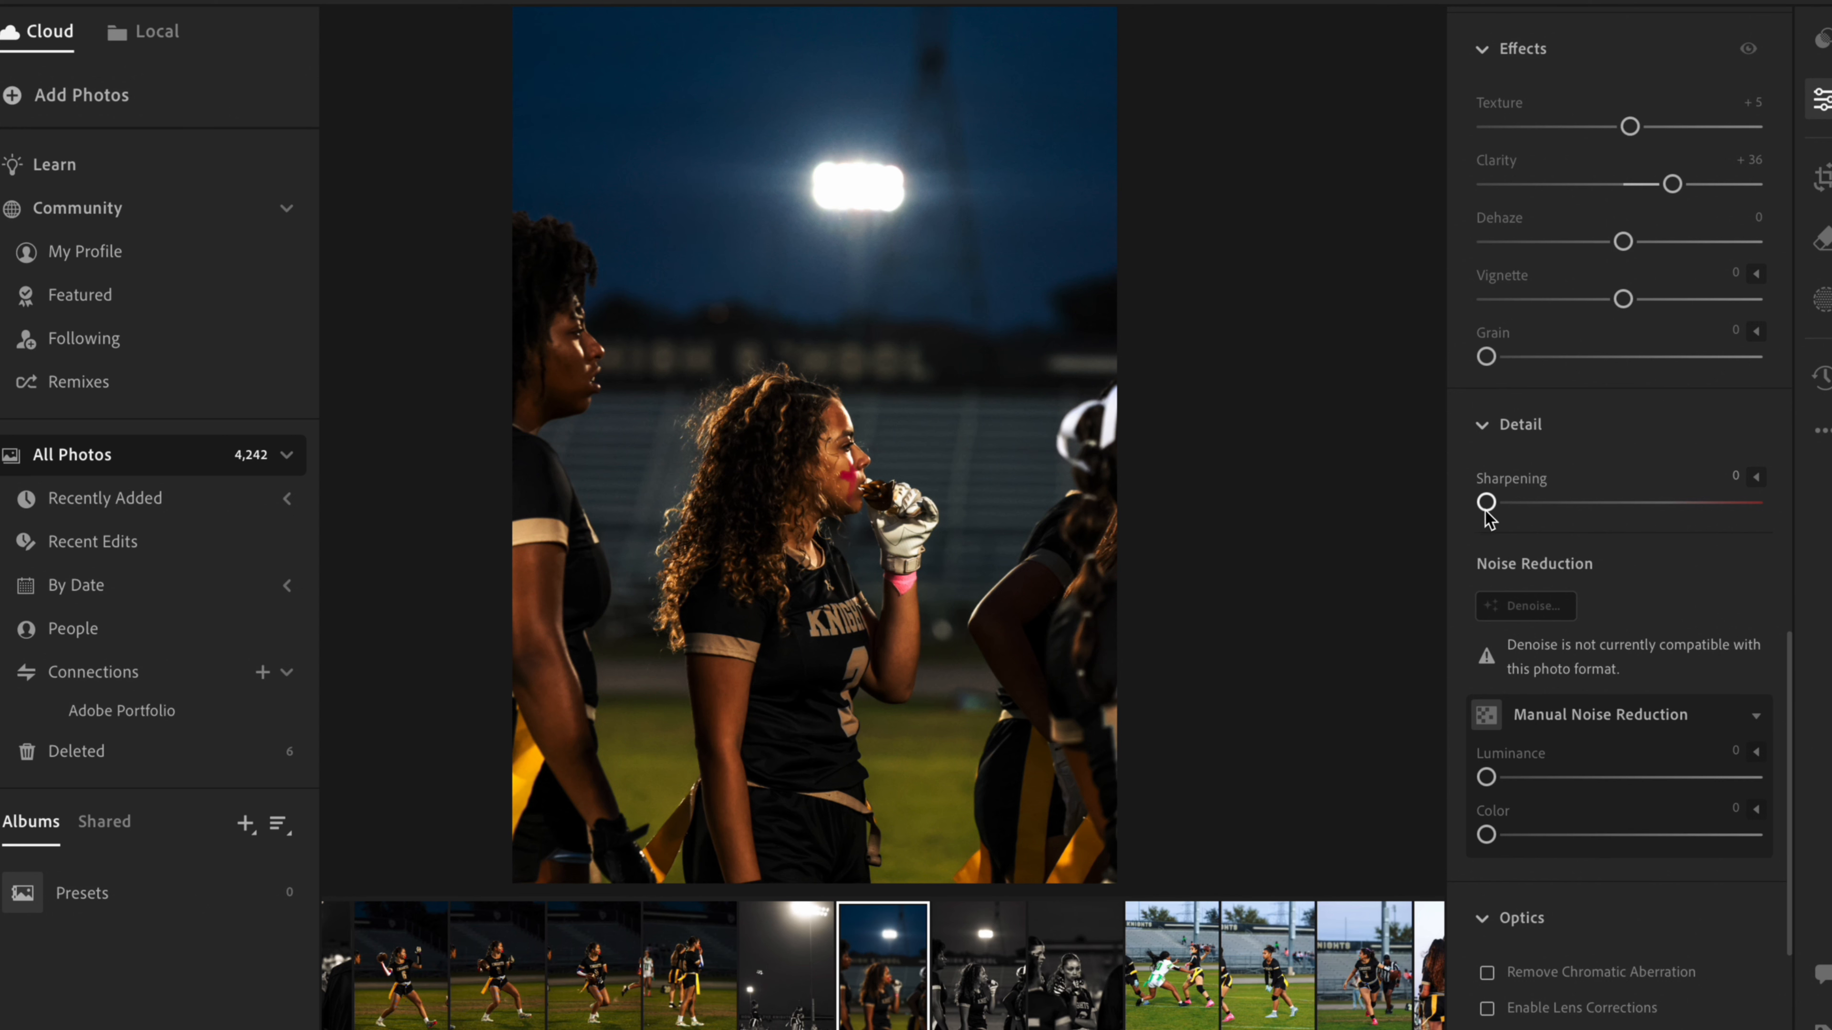
pyautogui.moveTo(1487, 504); pyautogui.dragTo(1801, 491)
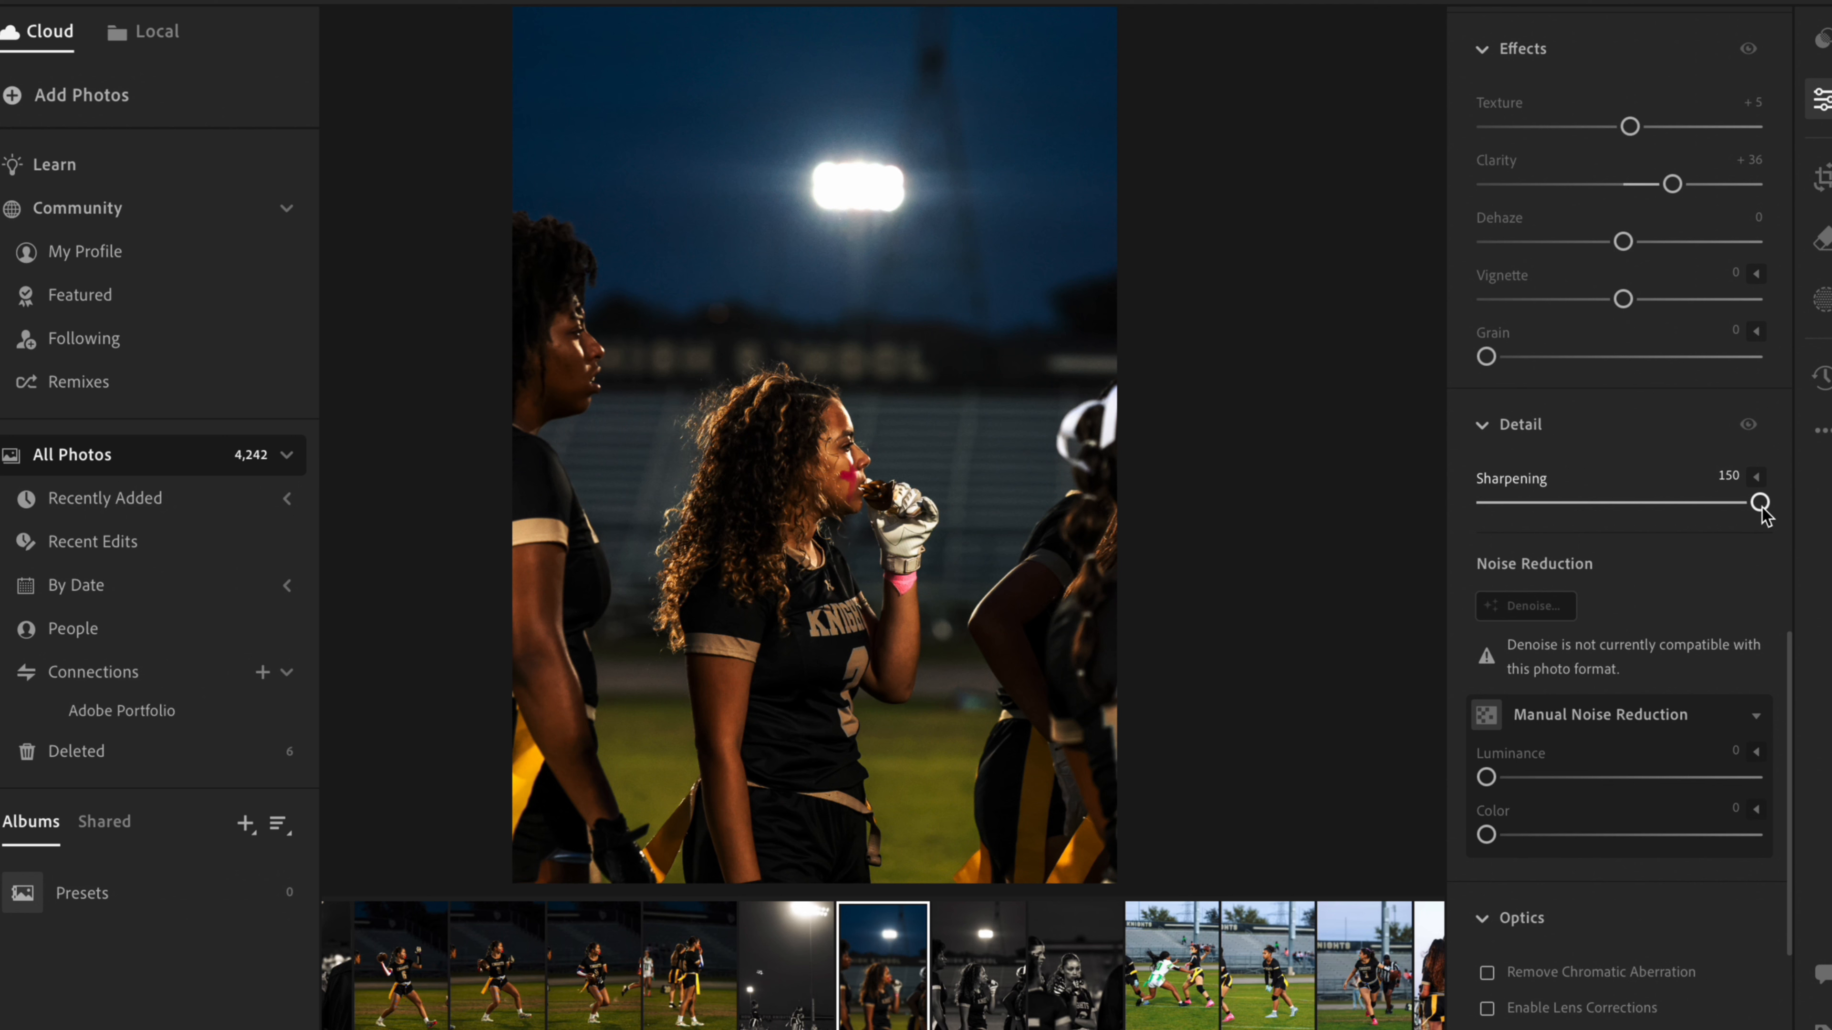
pyautogui.moveTo(1760, 503); pyautogui.dragTo(1518, 507)
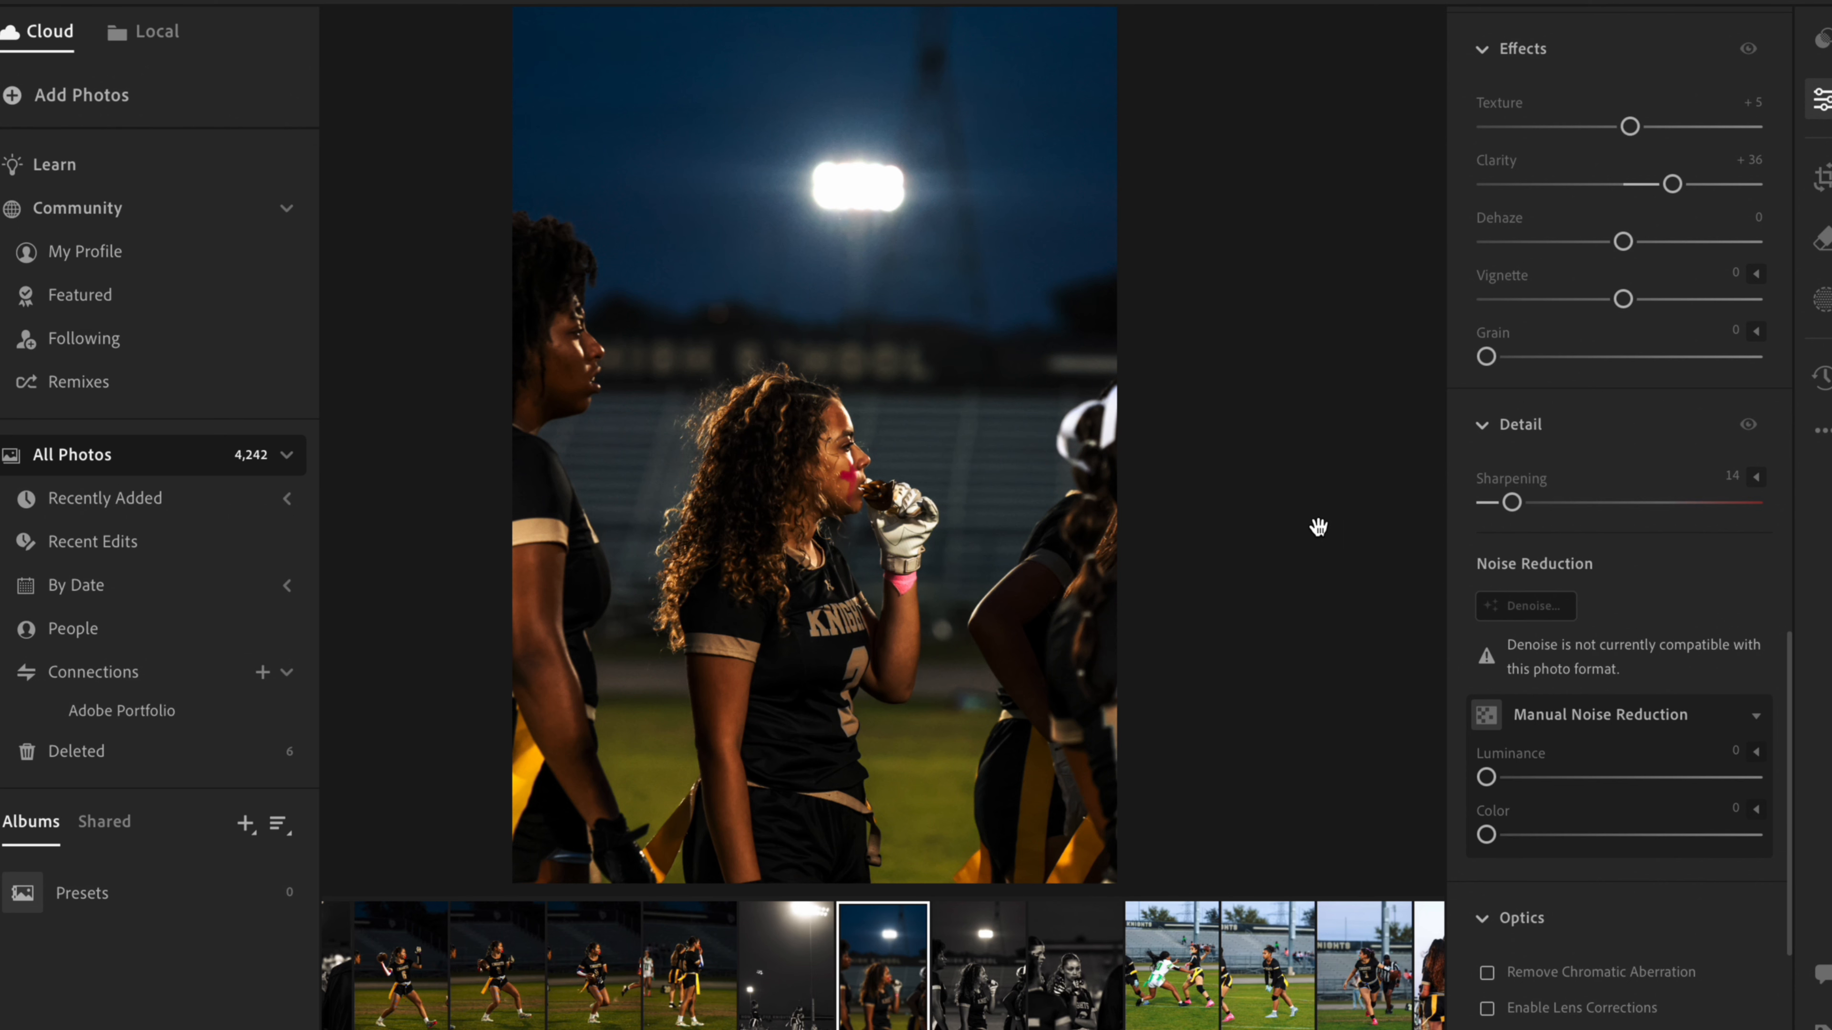
# - Look over the whole photo, view the crop and geometry controls, and compare with the Original in the version history
pyautogui.scroll(-2, 1062, 474)
pyautogui.scroll(1, 1062, 473)
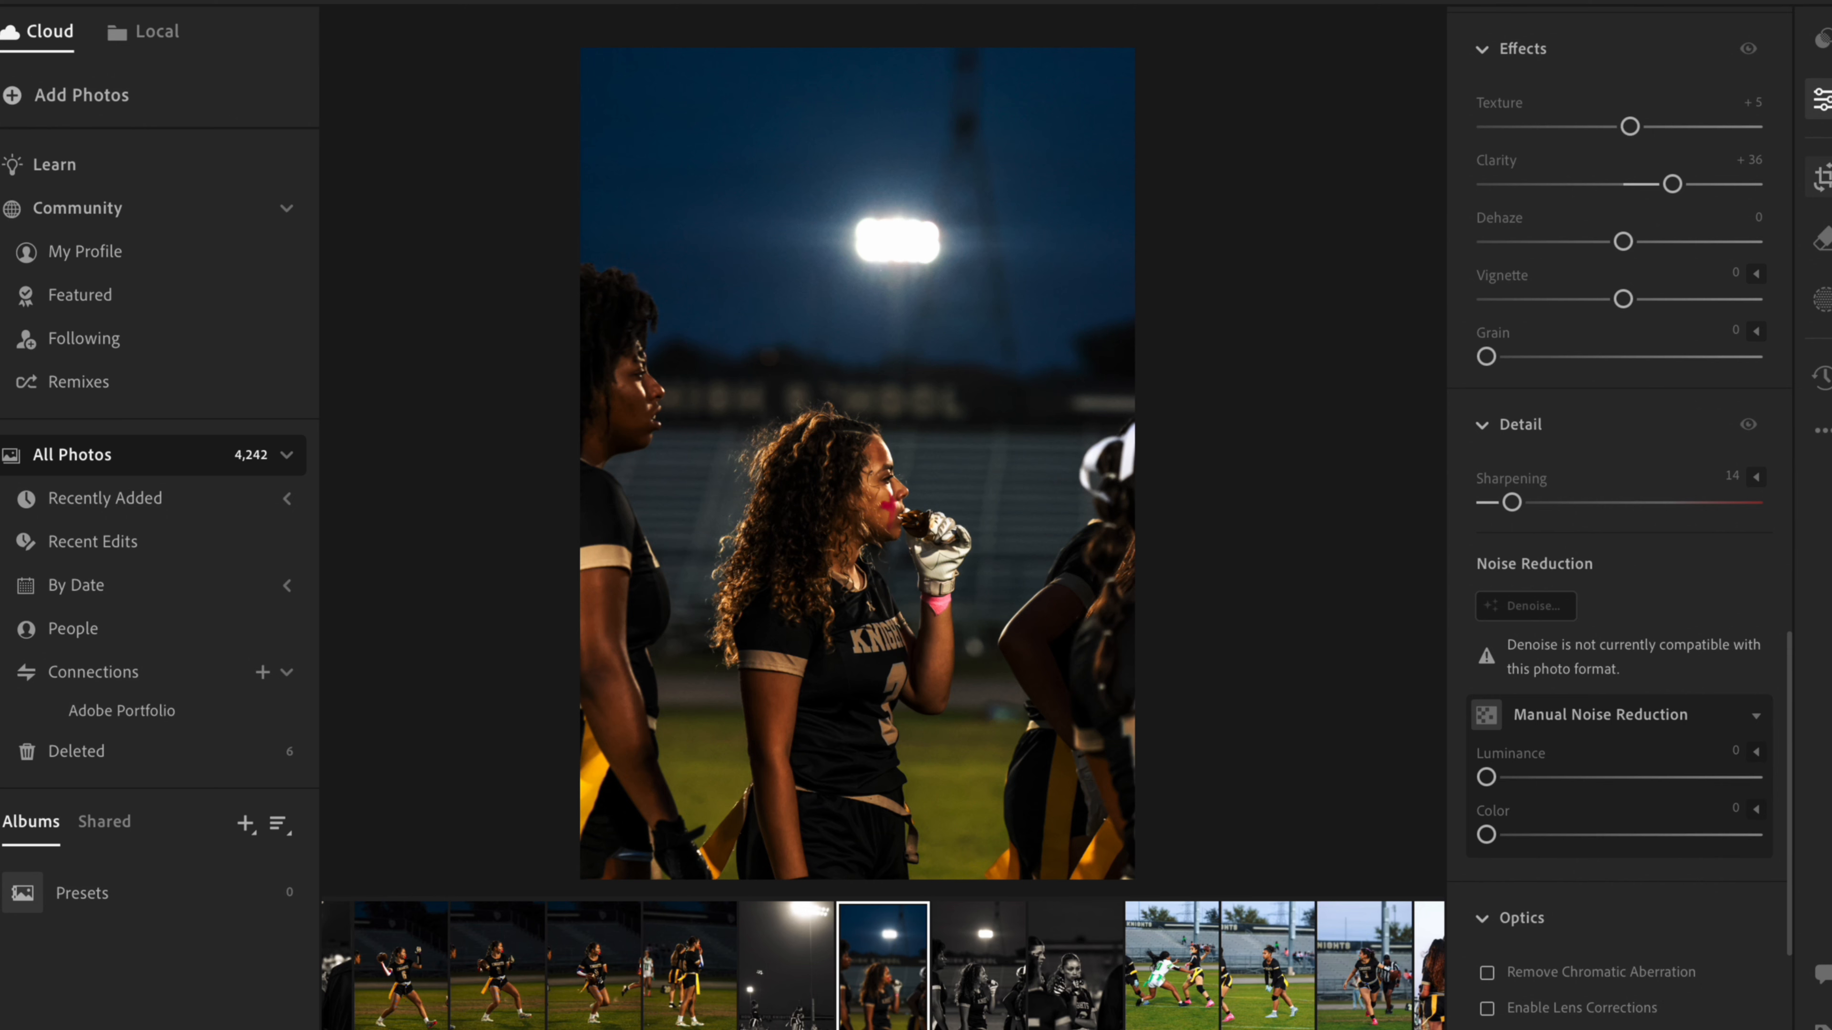
pyautogui.click(1823, 177)
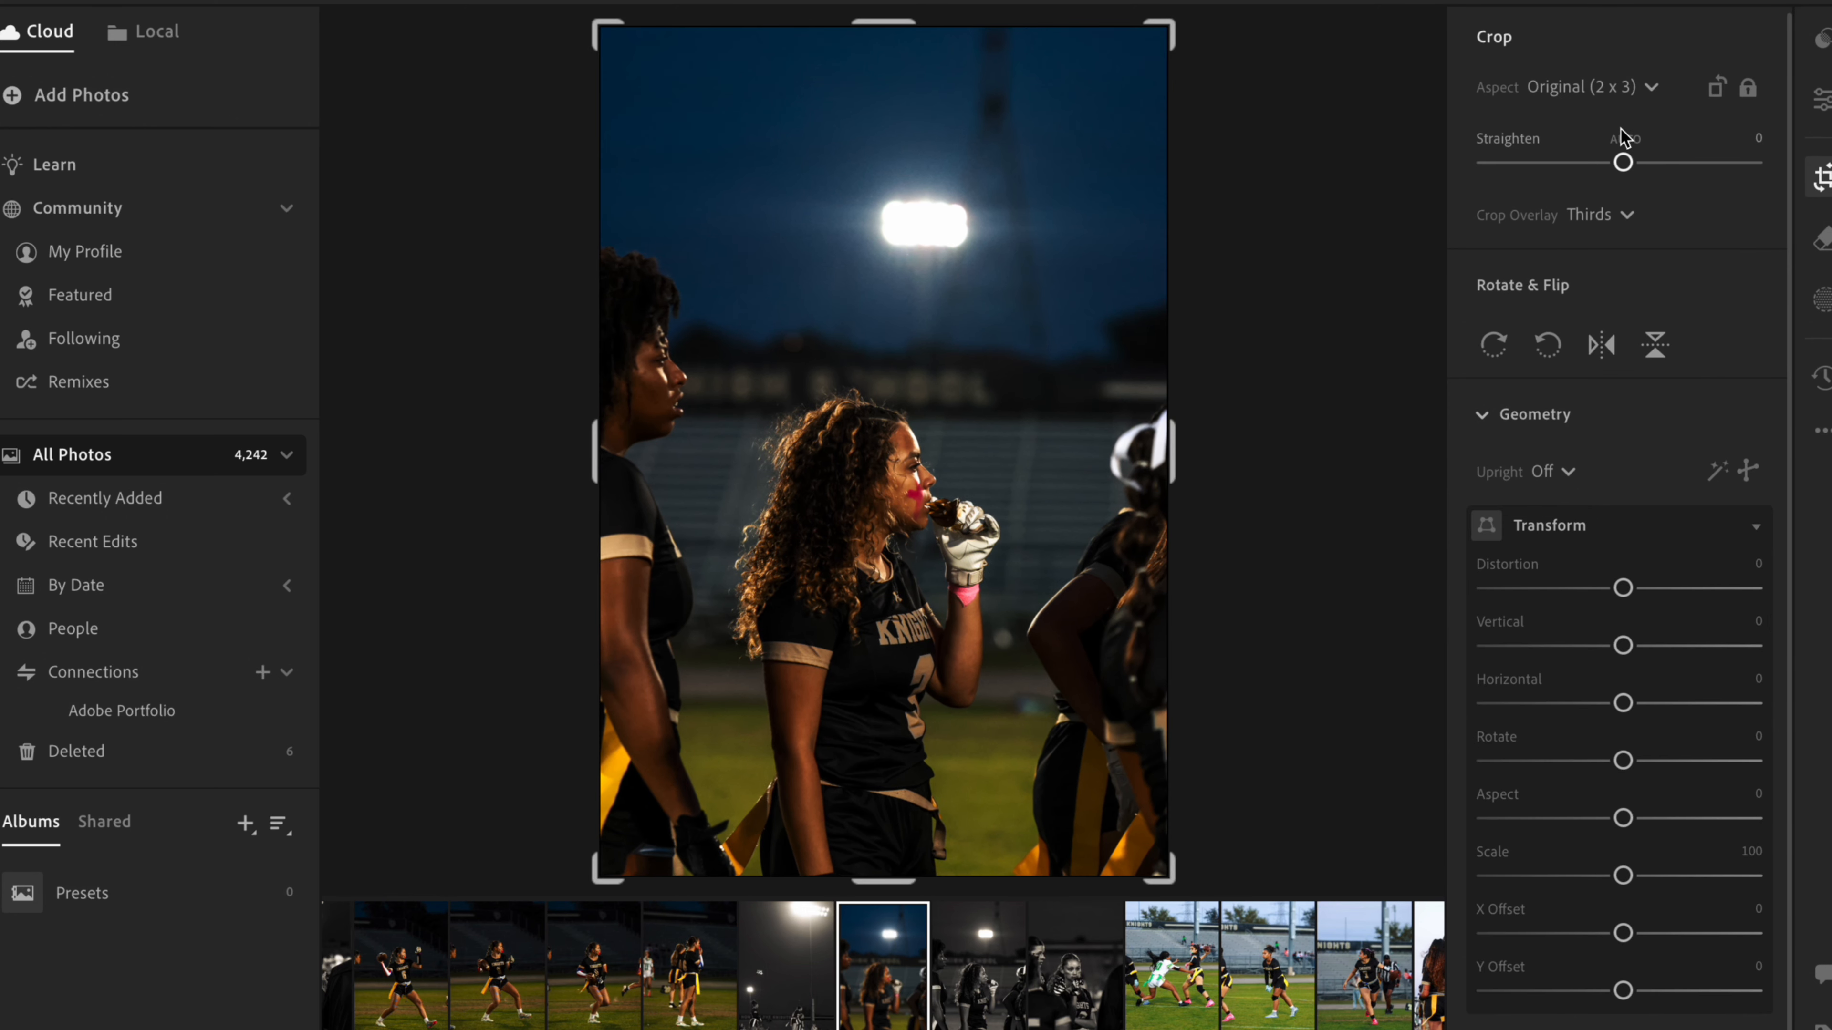
pyautogui.click(1822, 374)
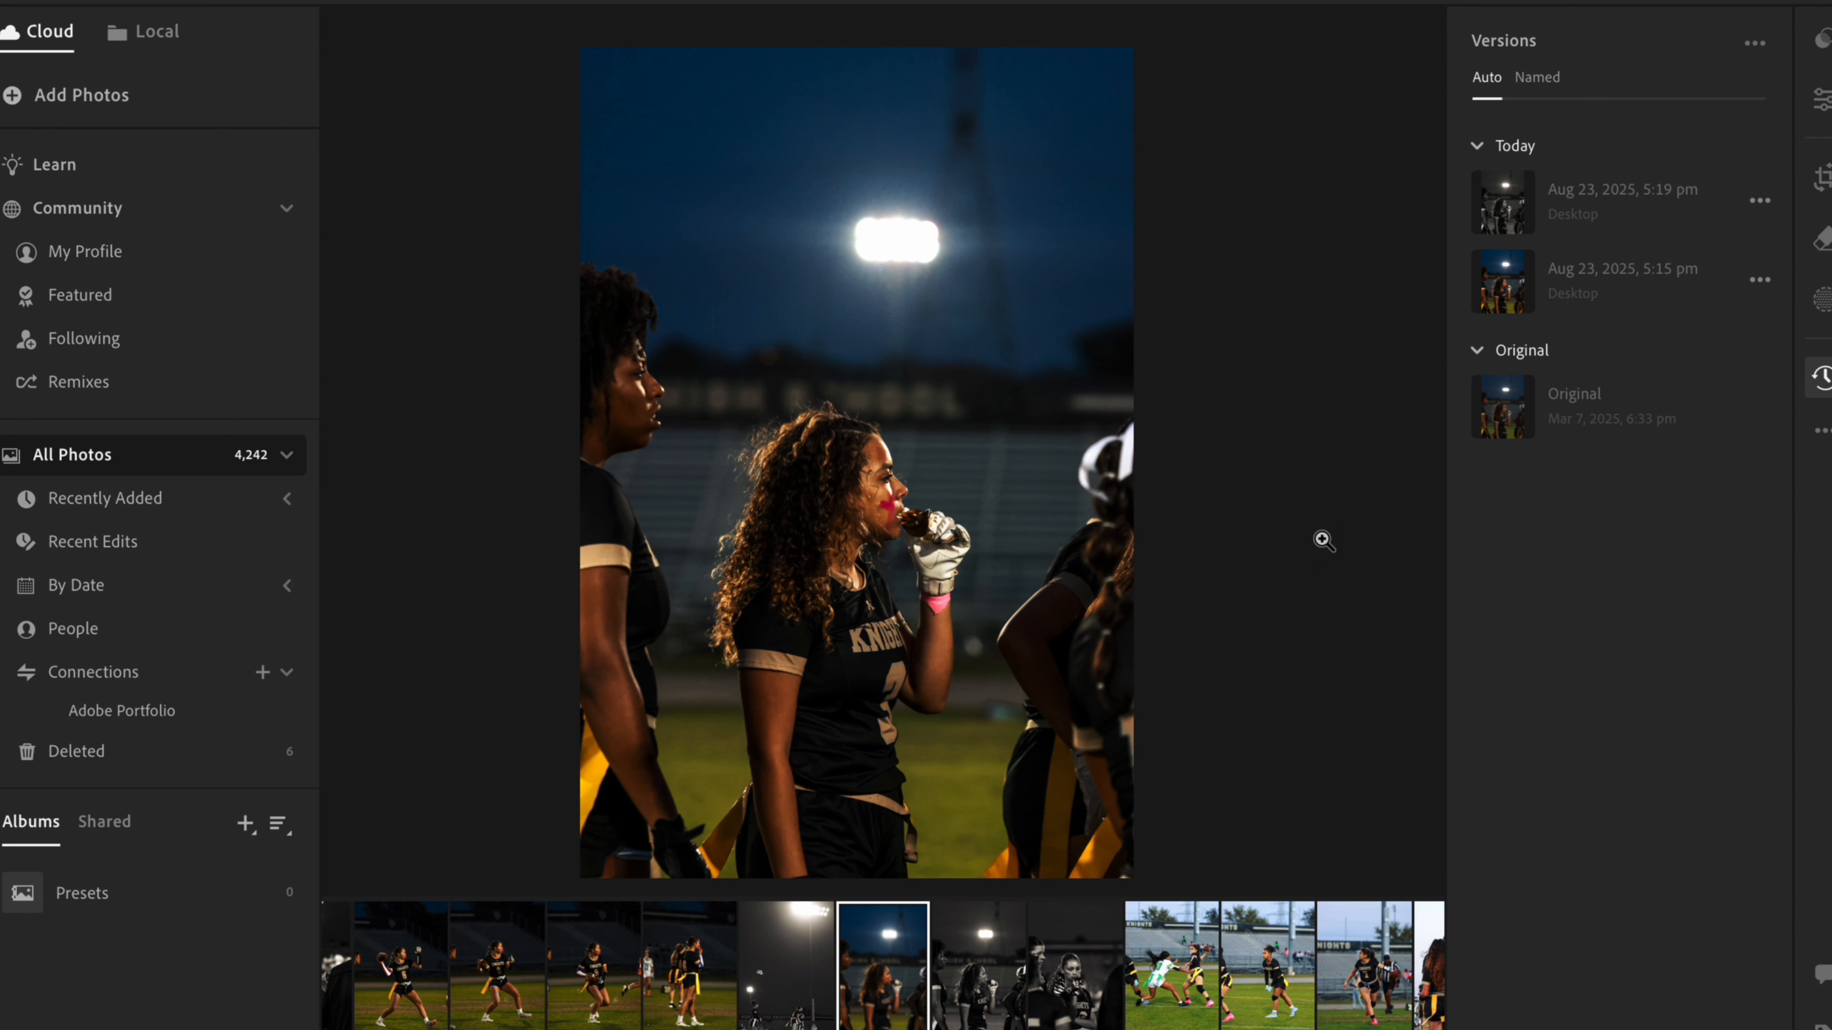
pyautogui.click(1542, 408)
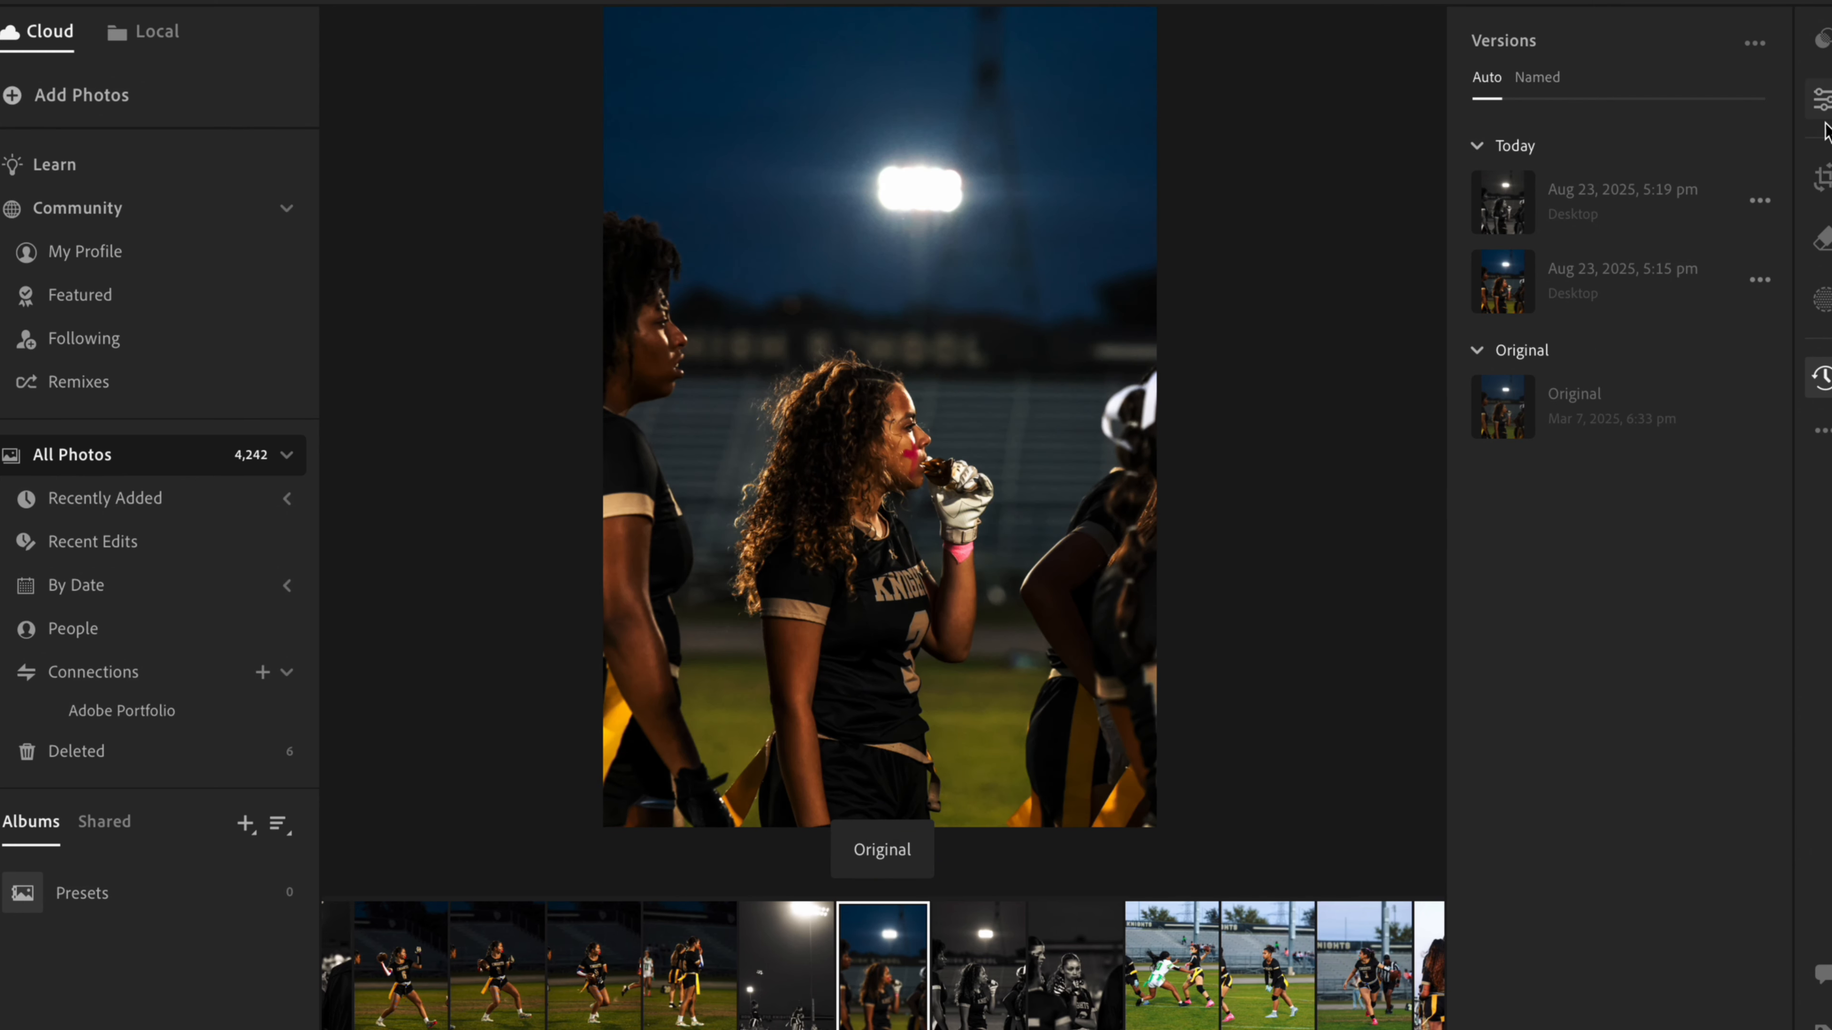
# - Return to the photo's edit settings and choose the Monochrome profile
pyautogui.click(1821, 98)
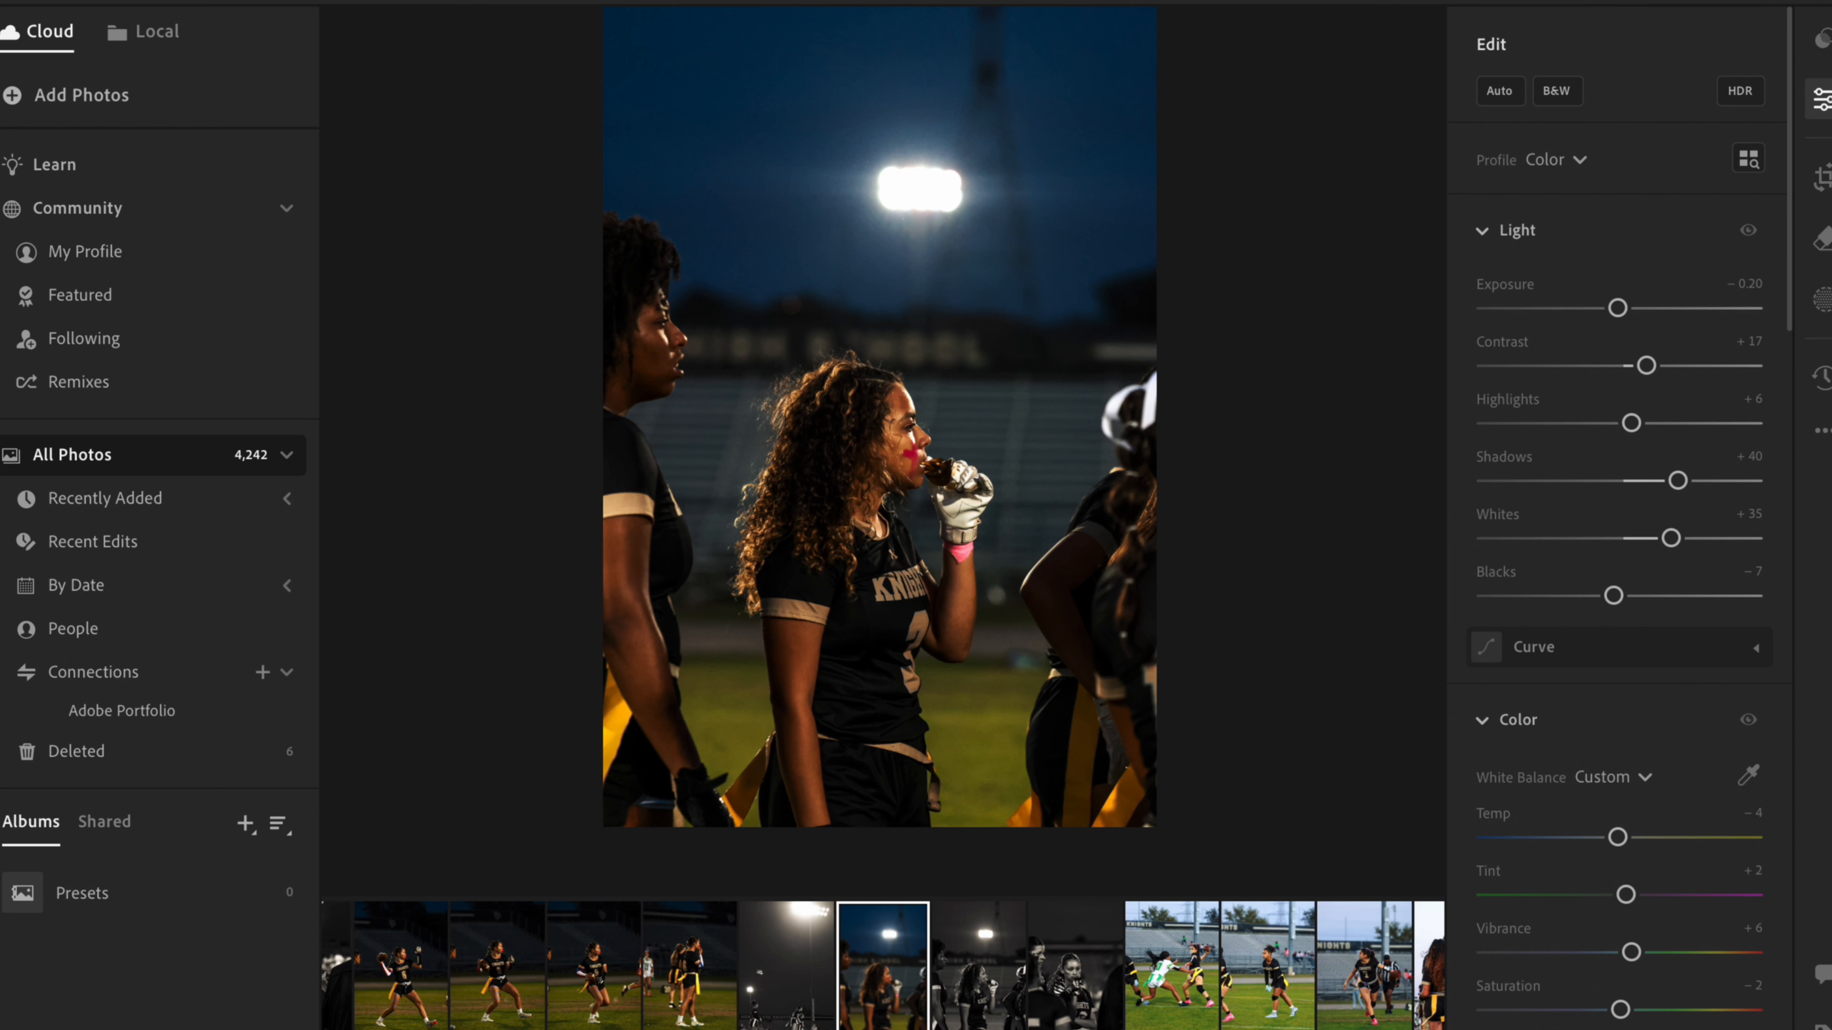
pyautogui.click(1564, 162)
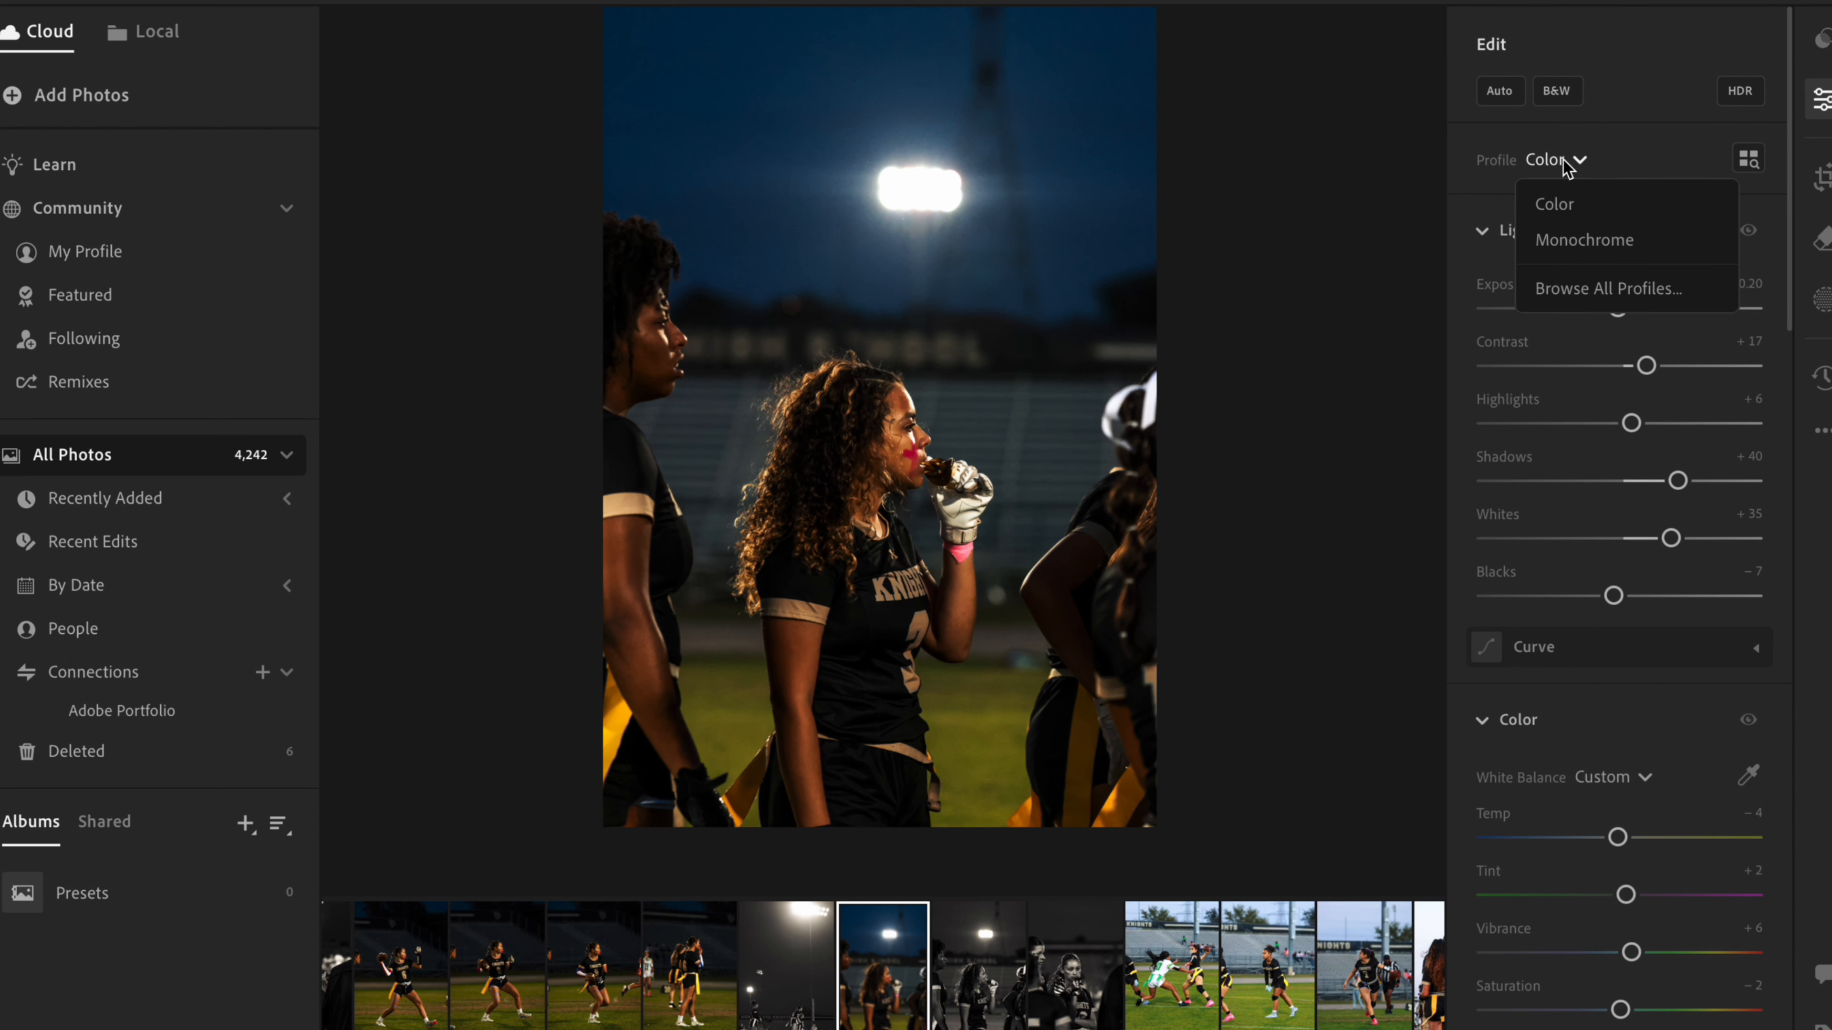
pyautogui.click(1607, 229)
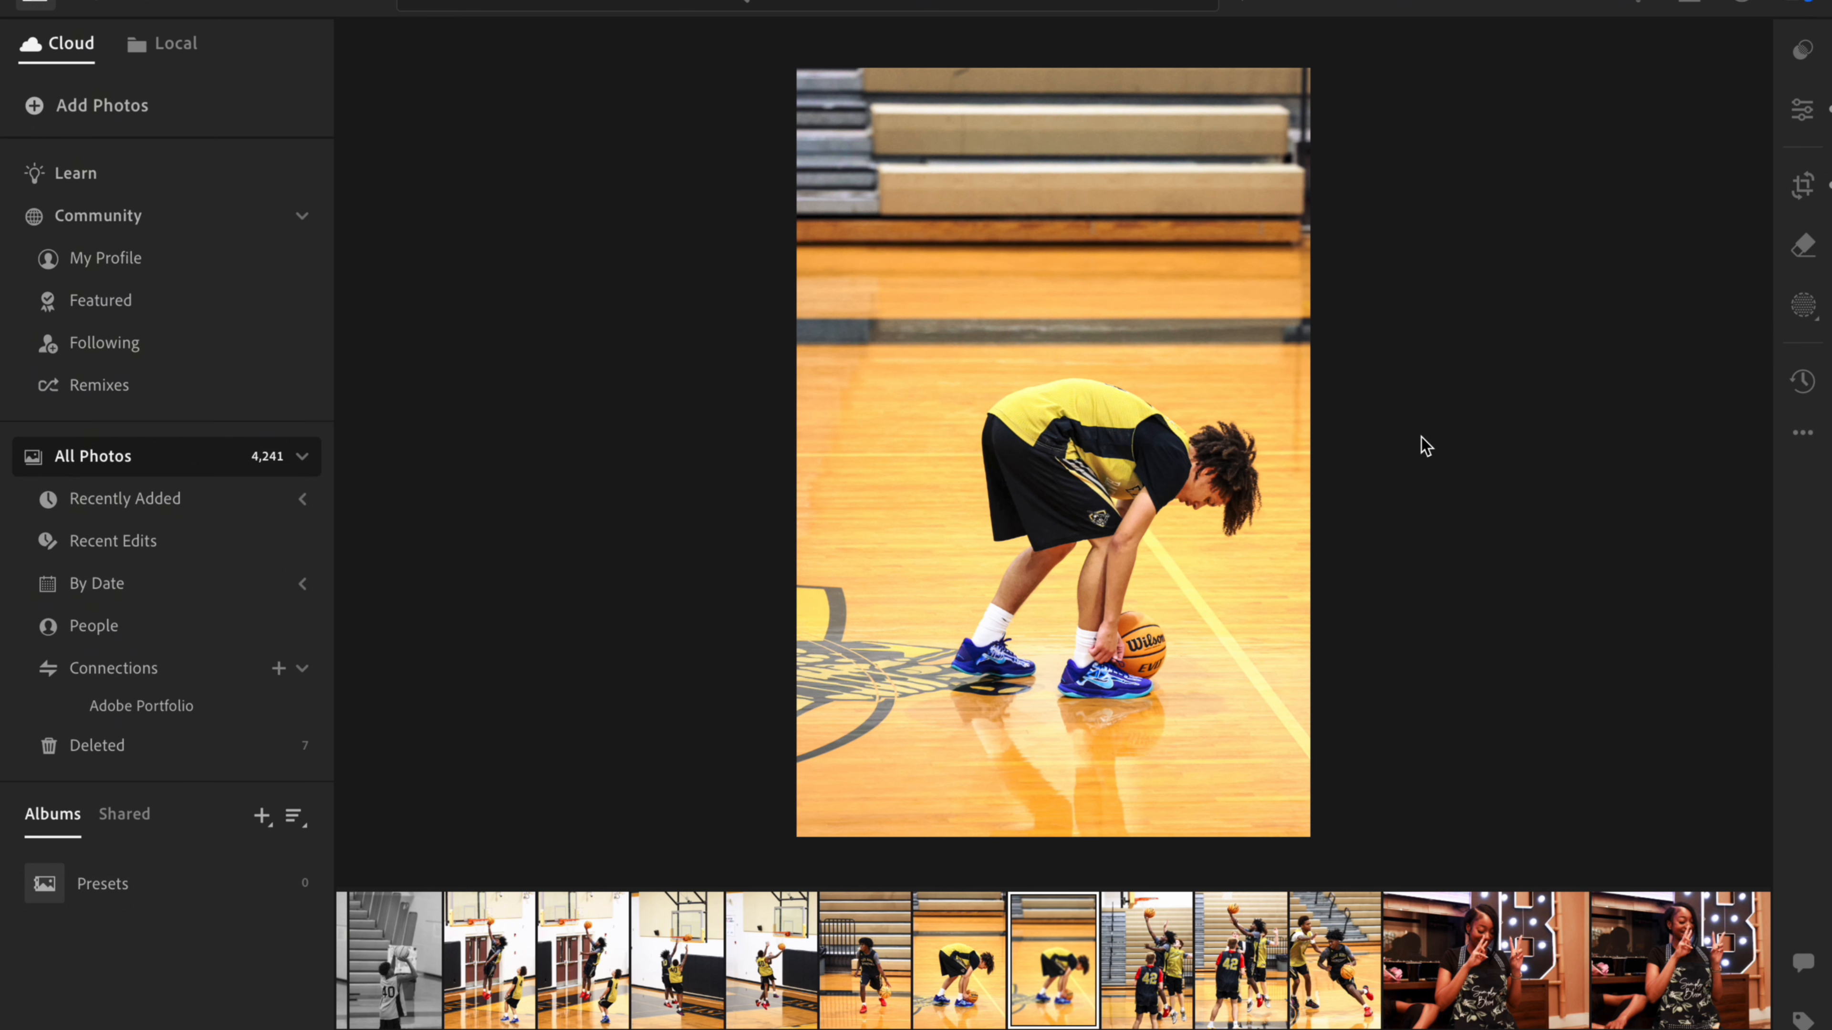
# - Create a mask of the entire person on the basketball photo, trying the Body Skin selection before settling on Entire Person
pyautogui.click(1811, 306)
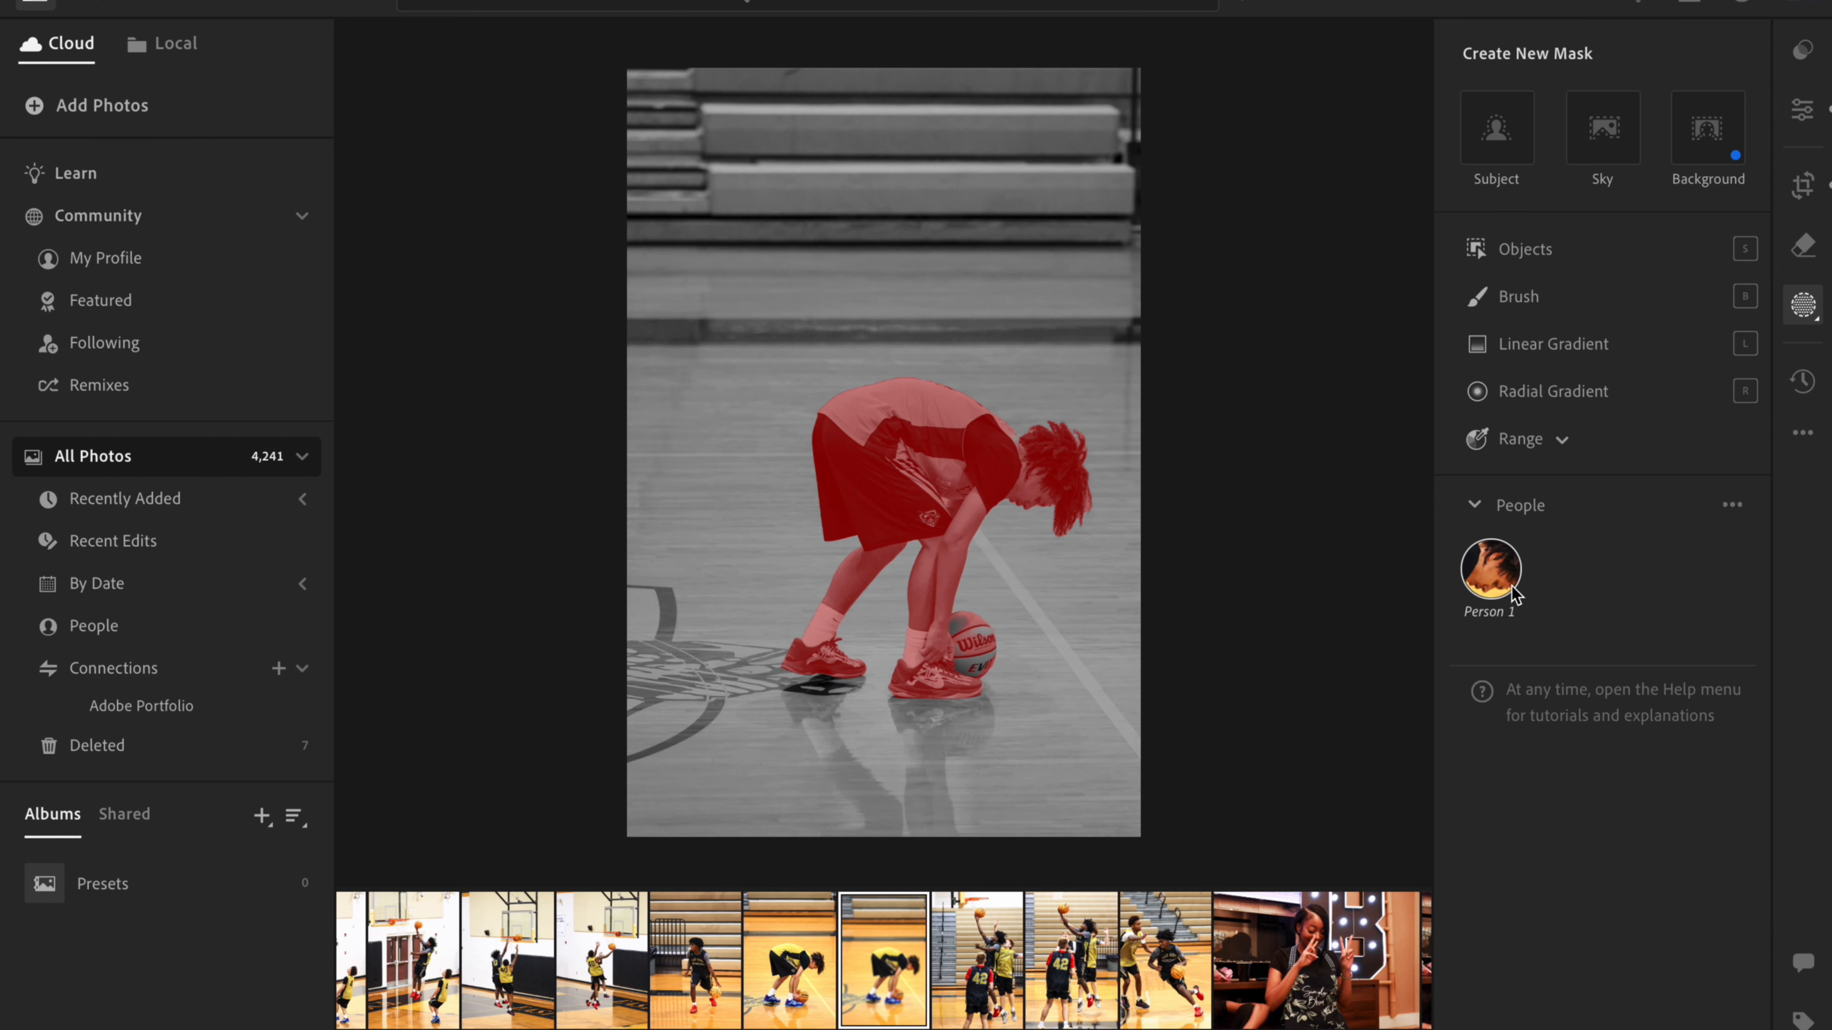
pyautogui.click(1494, 586)
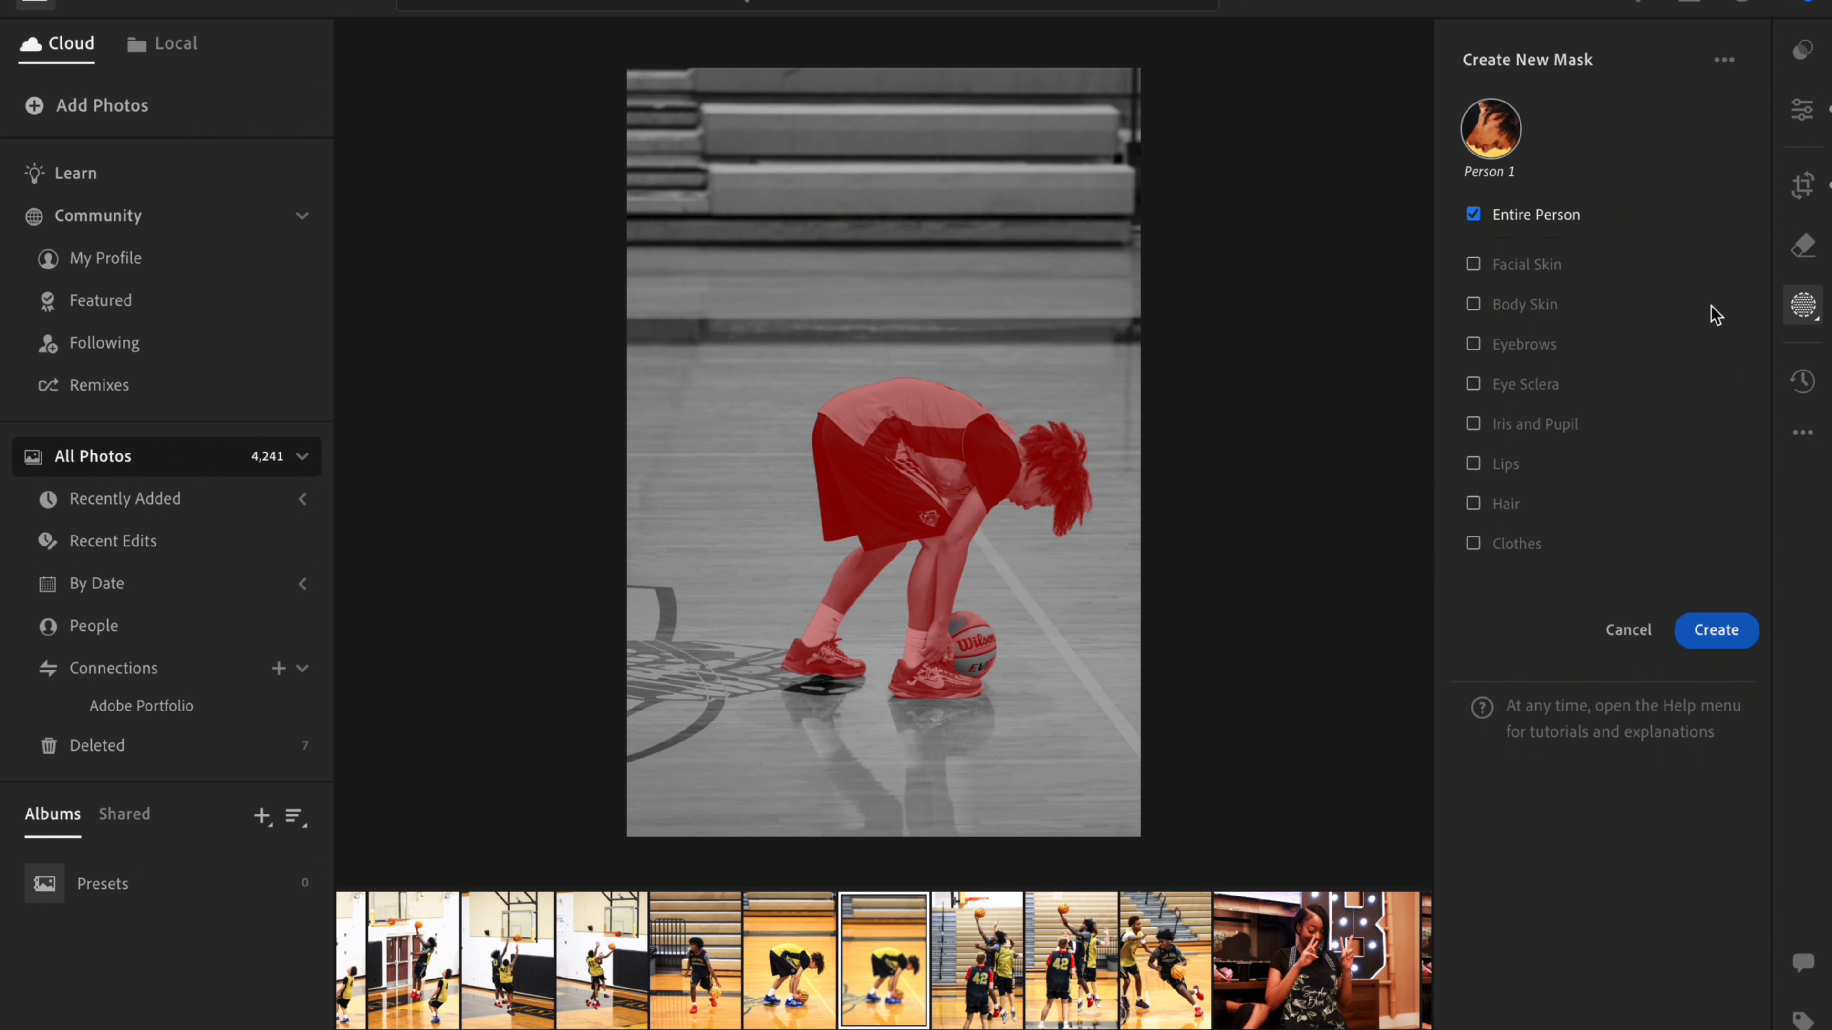
pyautogui.click(1648, 306)
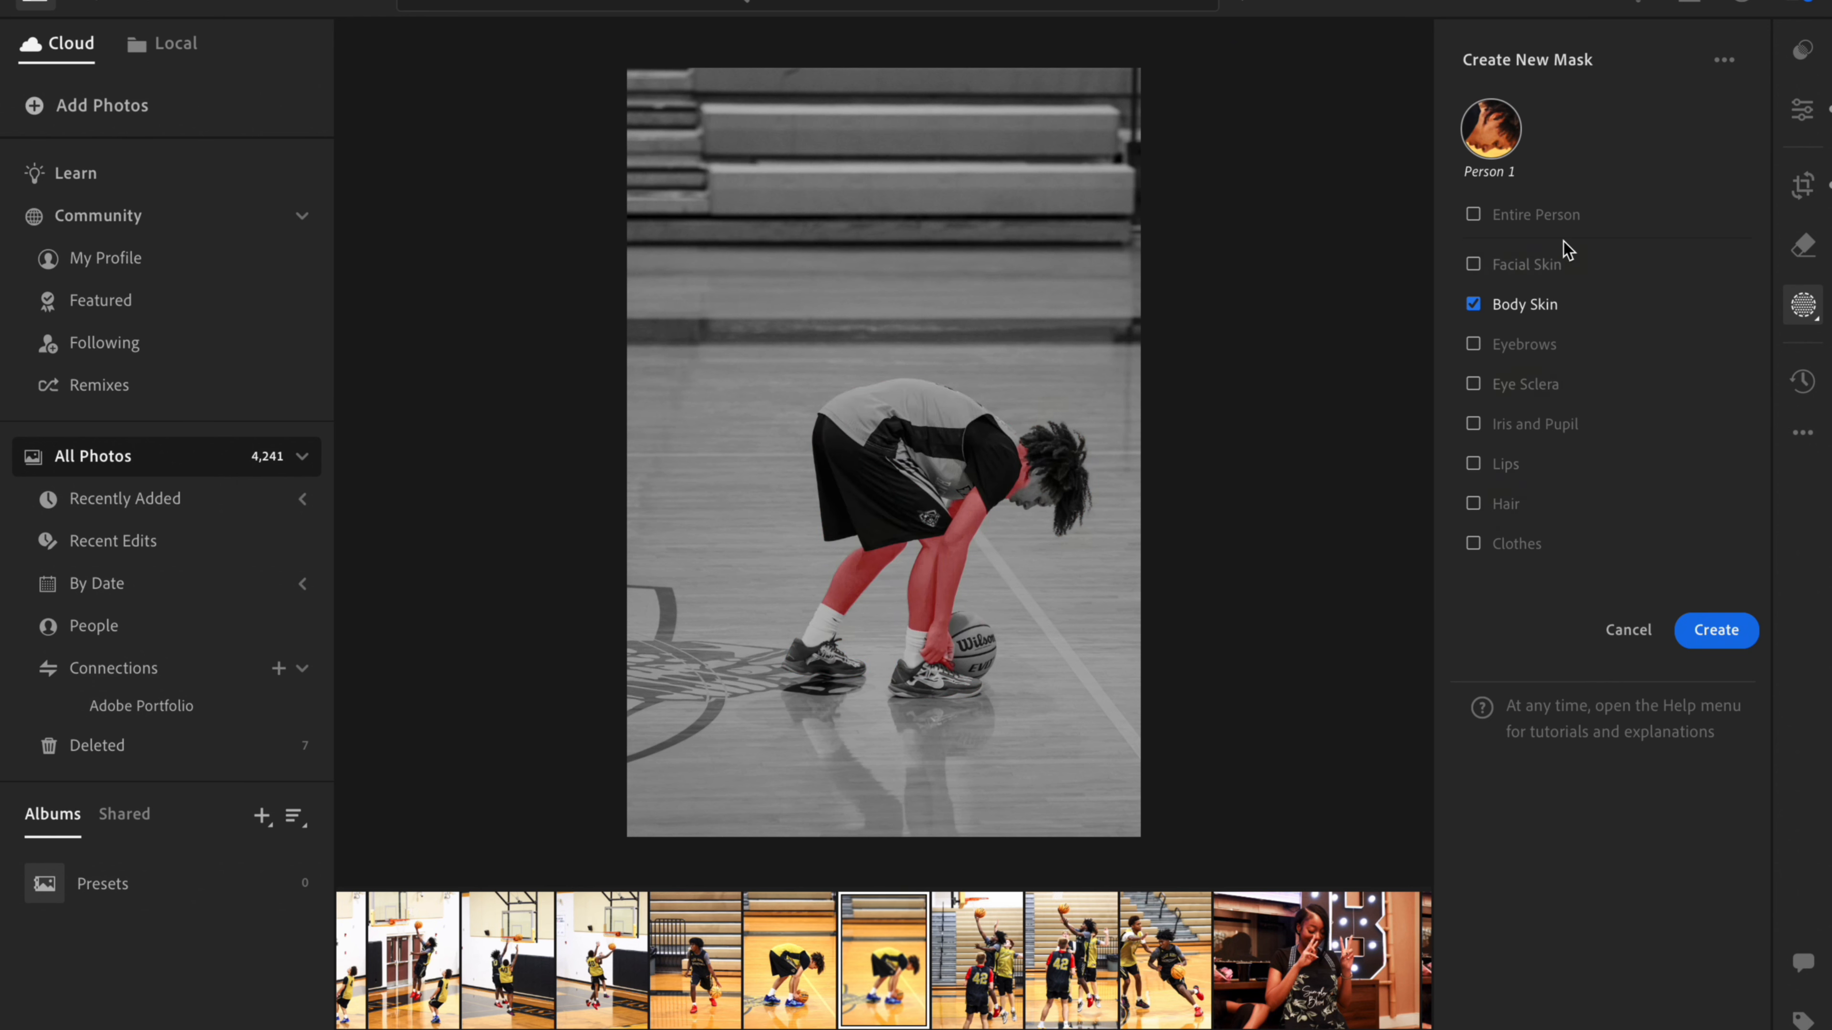
pyautogui.click(1475, 214)
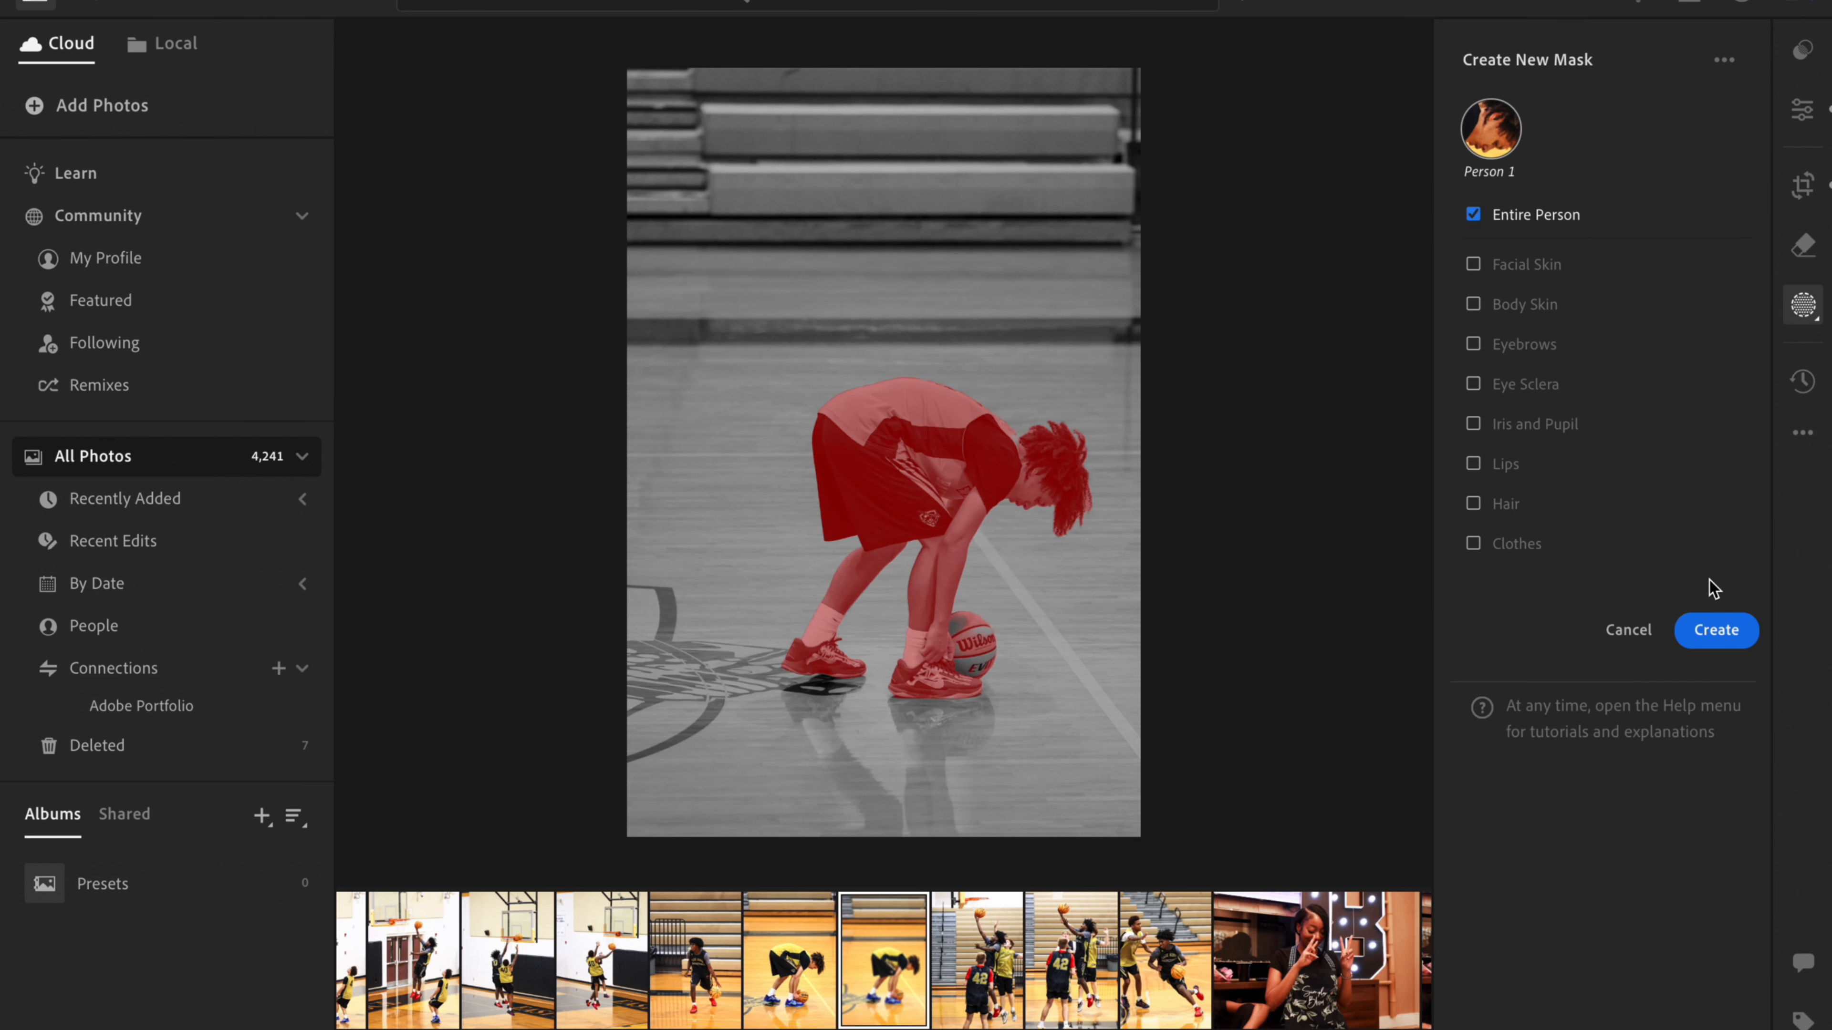
pyautogui.click(1718, 631)
# - Set Clarity to +20 for the masked basketball player and check the effect up close
pyautogui.scroll(-15, 1616, 801)
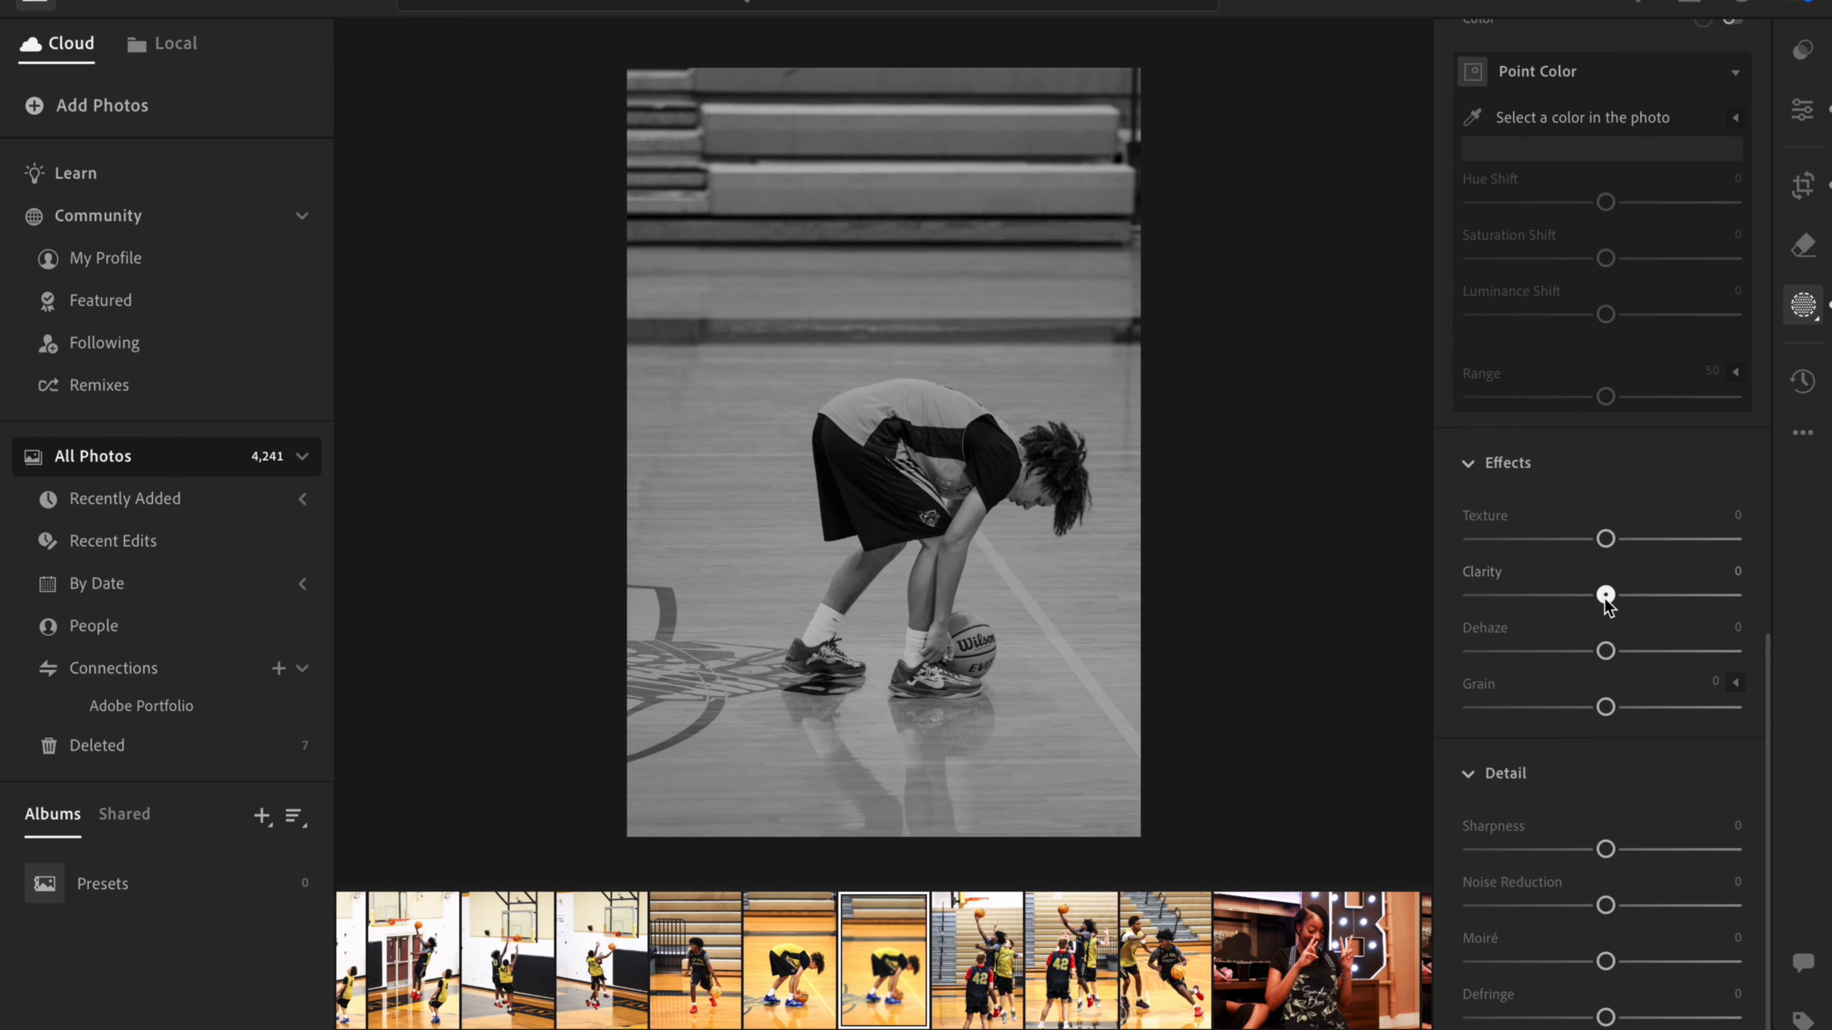
pyautogui.moveTo(1605, 595)
pyautogui.mouseDown()
pyautogui.moveTo(1673, 597)
pyautogui.moveTo(1633, 598)
pyautogui.mouseUp()
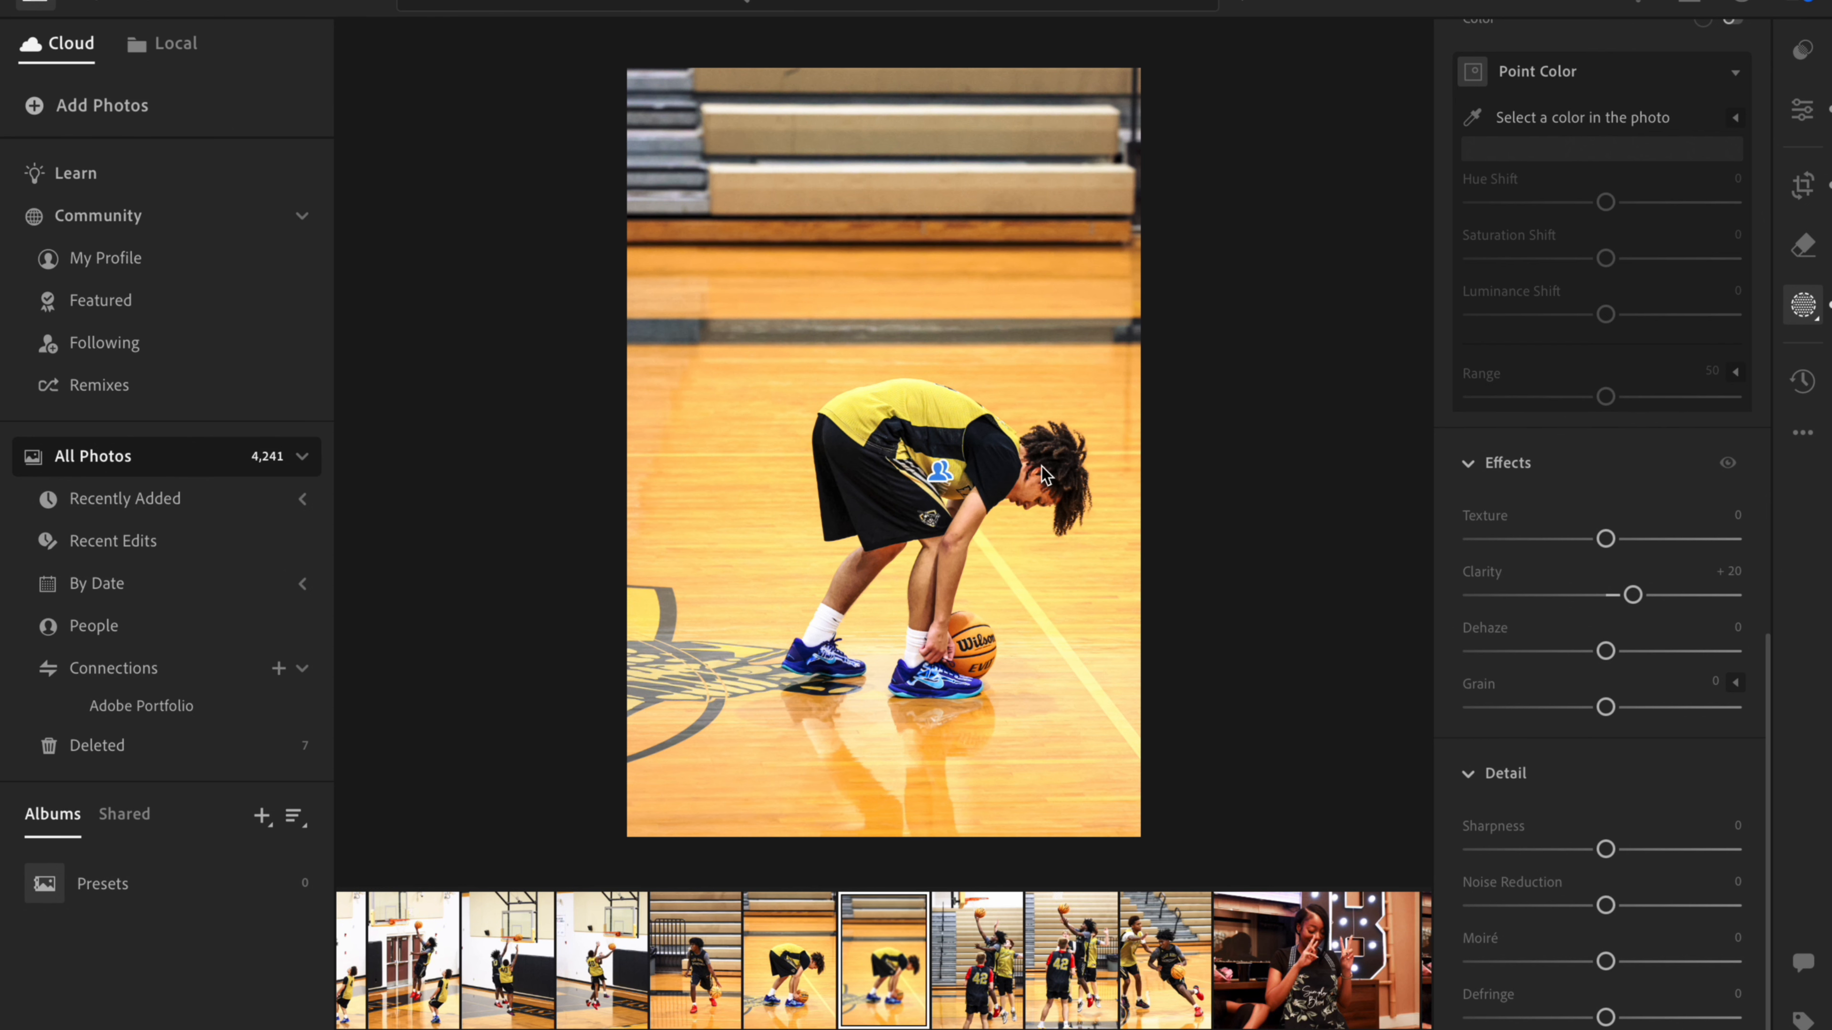
pyautogui.click(1044, 476)
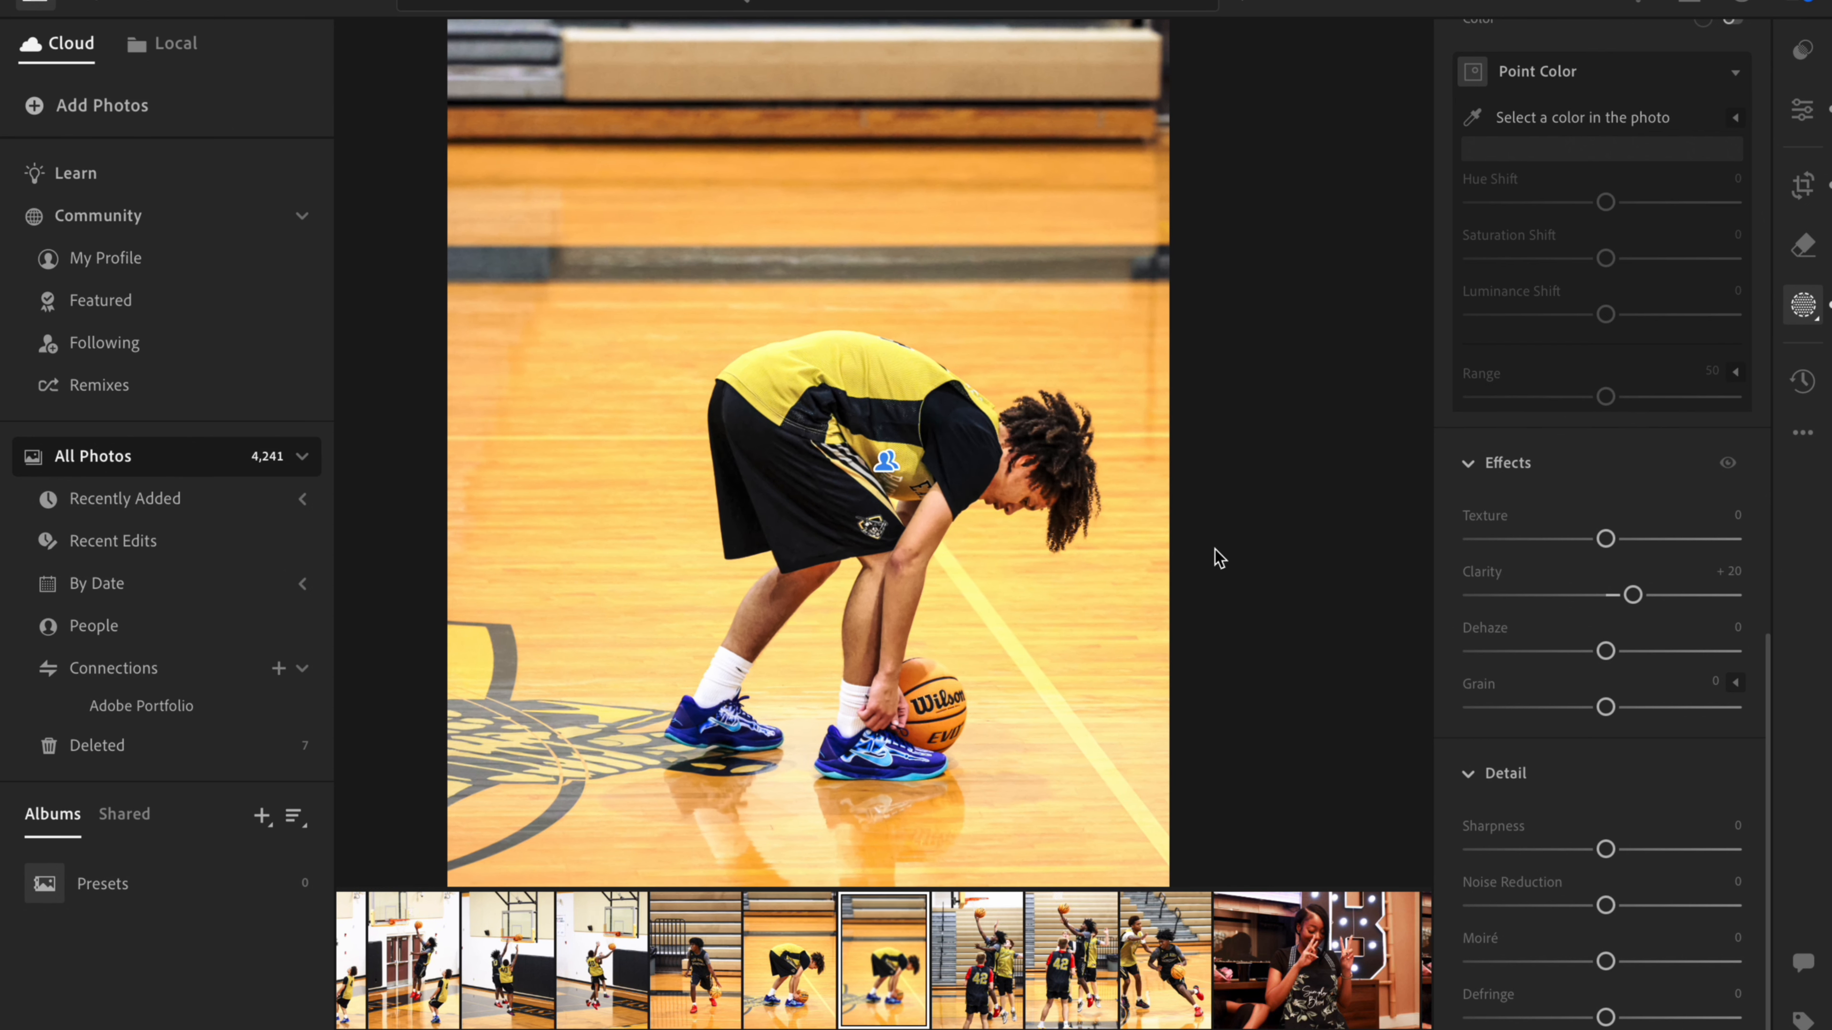
pyautogui.click(1116, 769)
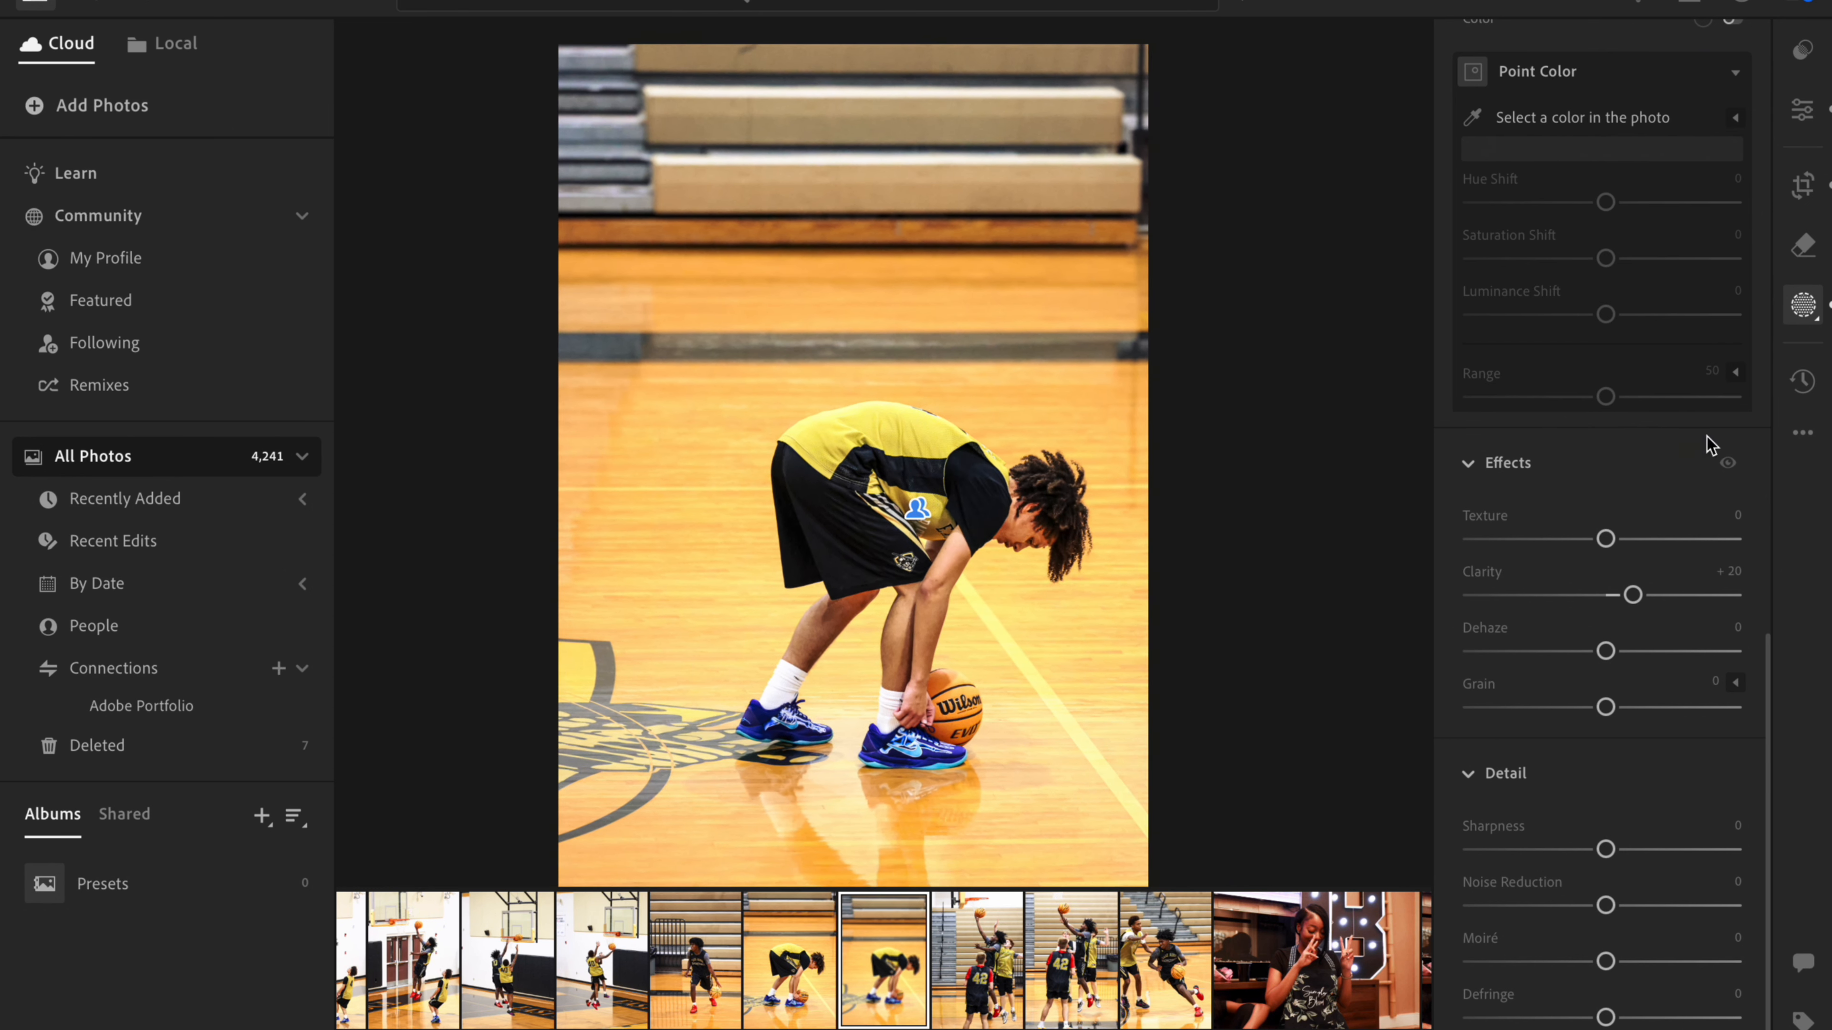
# - Raise the Exposure of the basketball player's mask to +0.08 and review its other adjustments
pyautogui.scroll(10, 1711, 444)
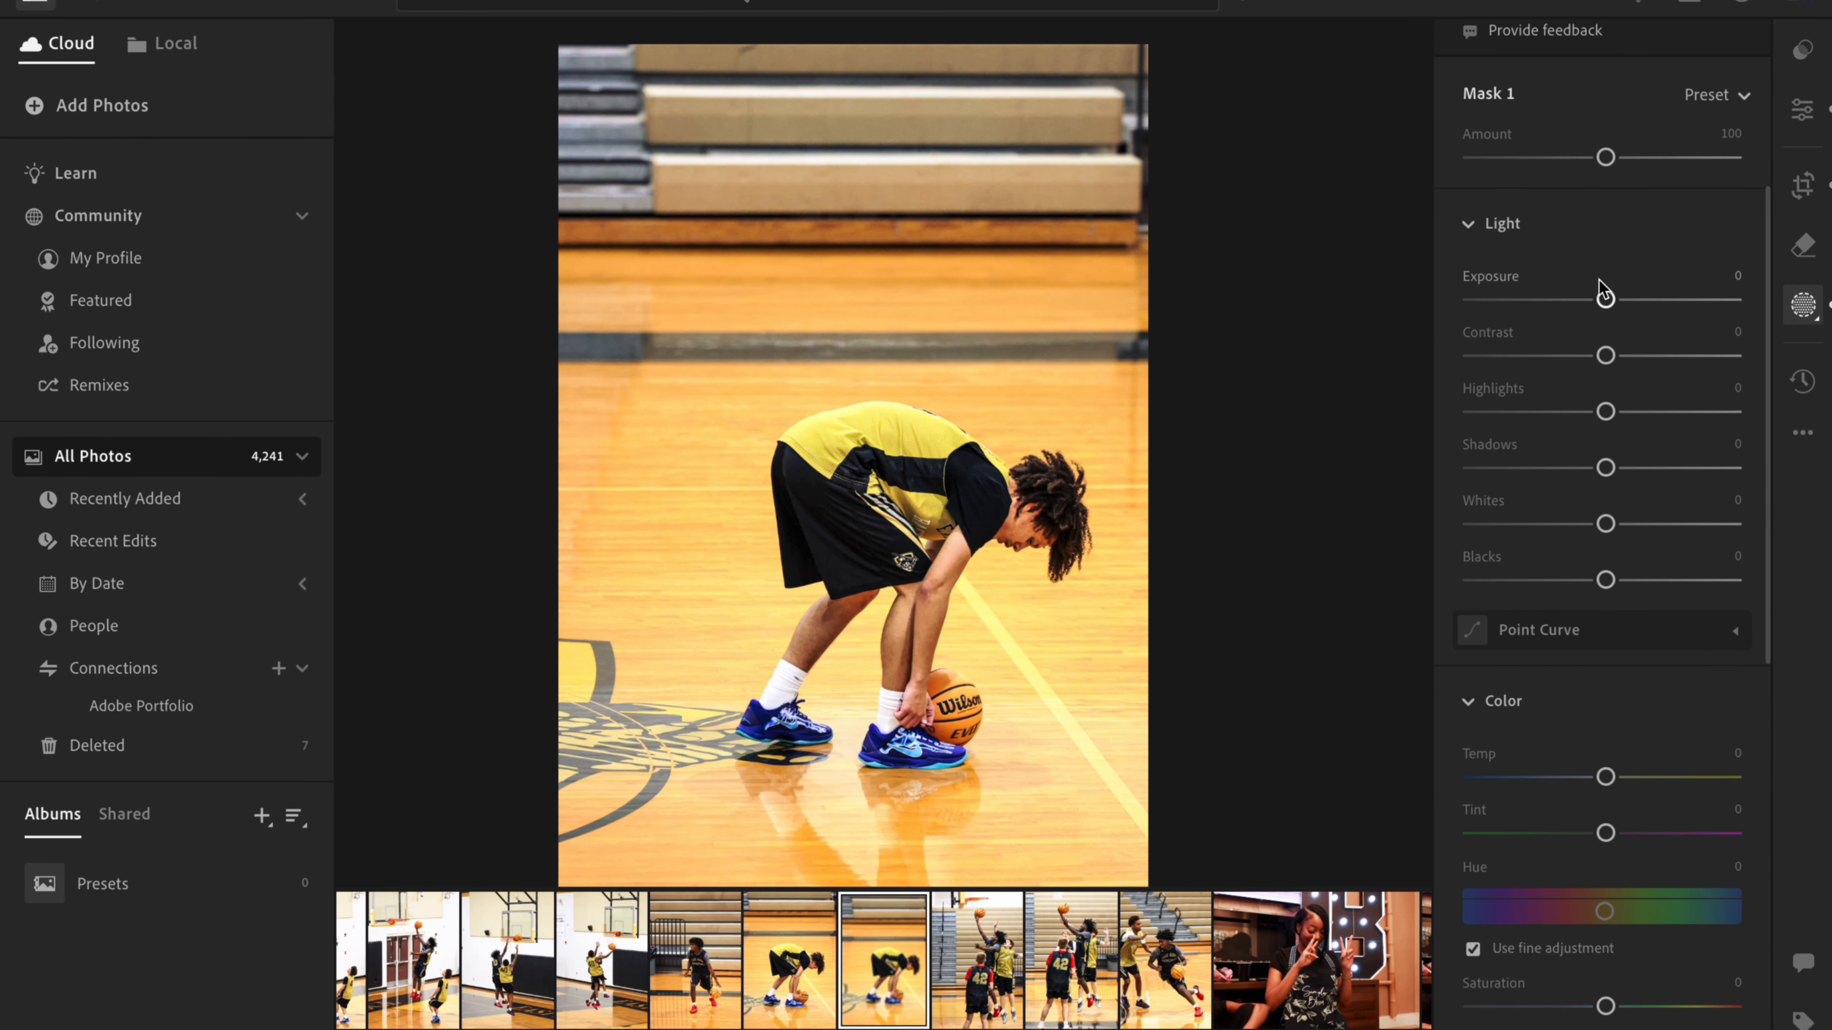
pyautogui.moveTo(1607, 301)
pyautogui.mouseDown()
pyautogui.moveTo(1640, 307)
pyautogui.moveTo(1558, 307)
pyautogui.moveTo(1608, 312)
pyautogui.mouseUp()
pyautogui.moveTo(1607, 781)
pyautogui.mouseDown()
pyautogui.moveTo(1684, 787)
pyautogui.moveTo(1522, 791)
pyautogui.moveTo(1617, 803)
pyautogui.mouseUp()
pyautogui.scroll(-10, 1612, 801)
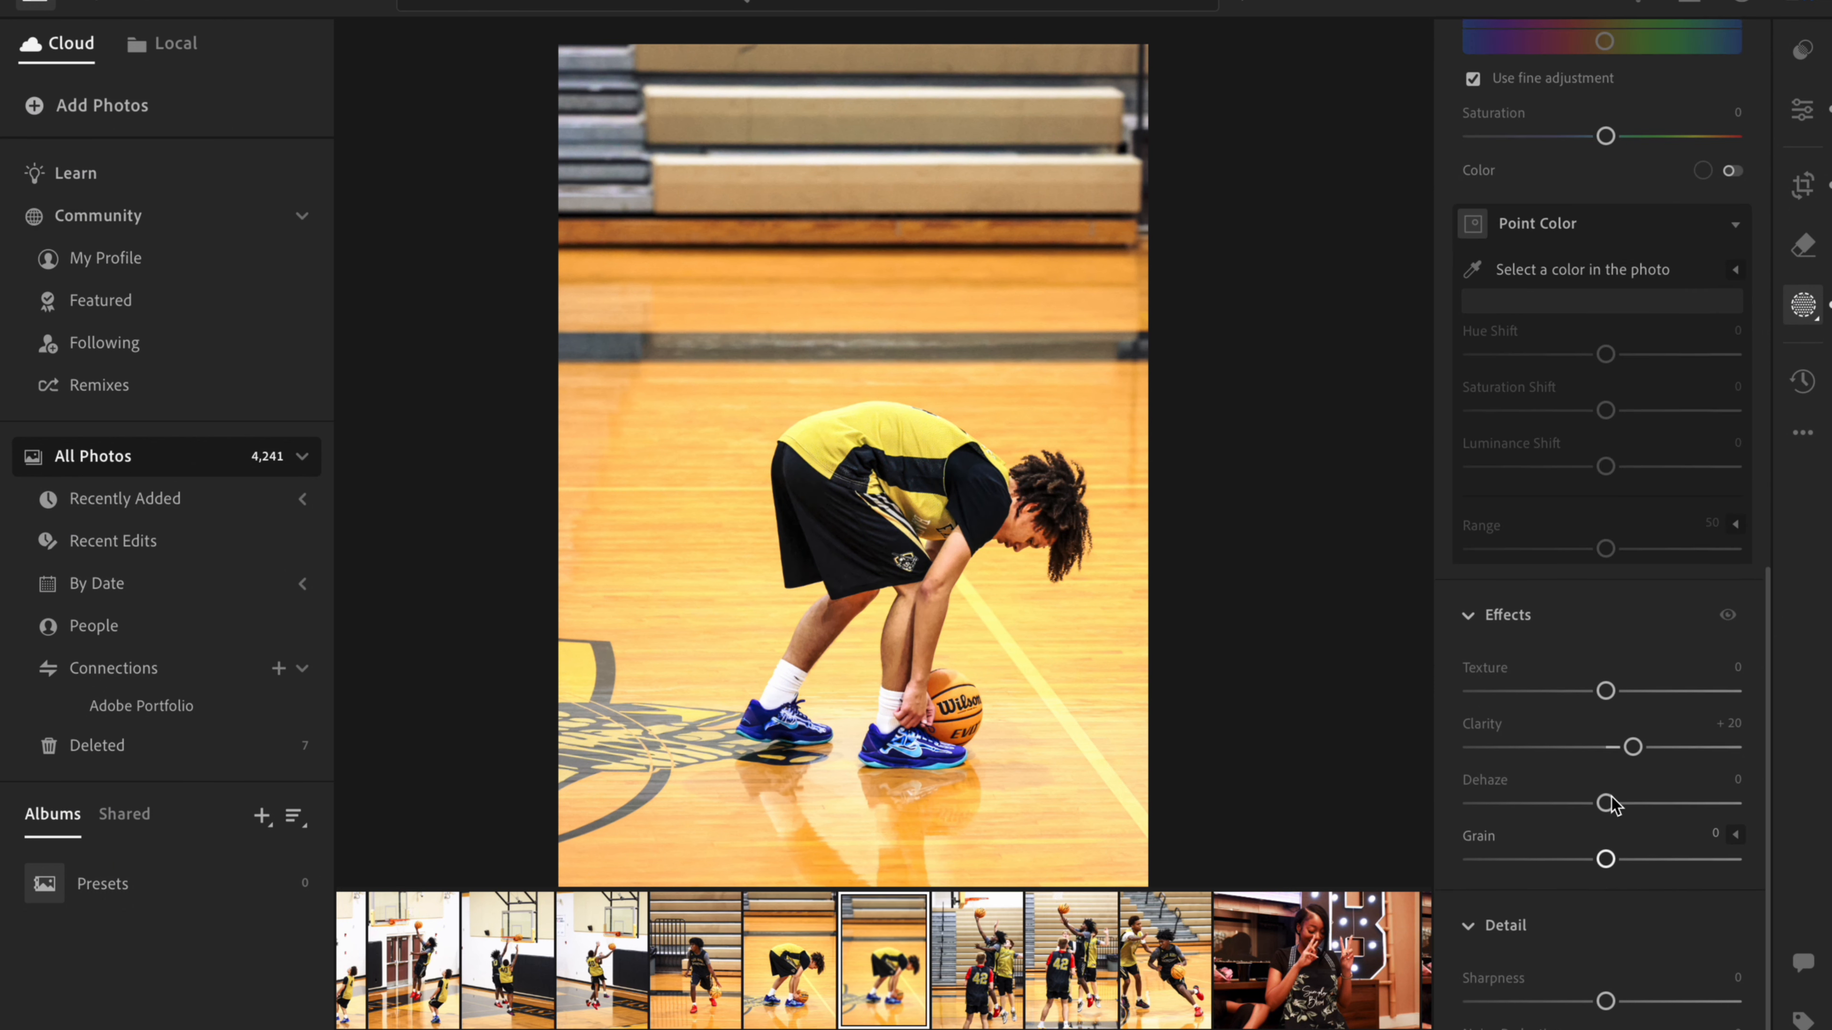
pyautogui.scroll(15, 1608, 804)
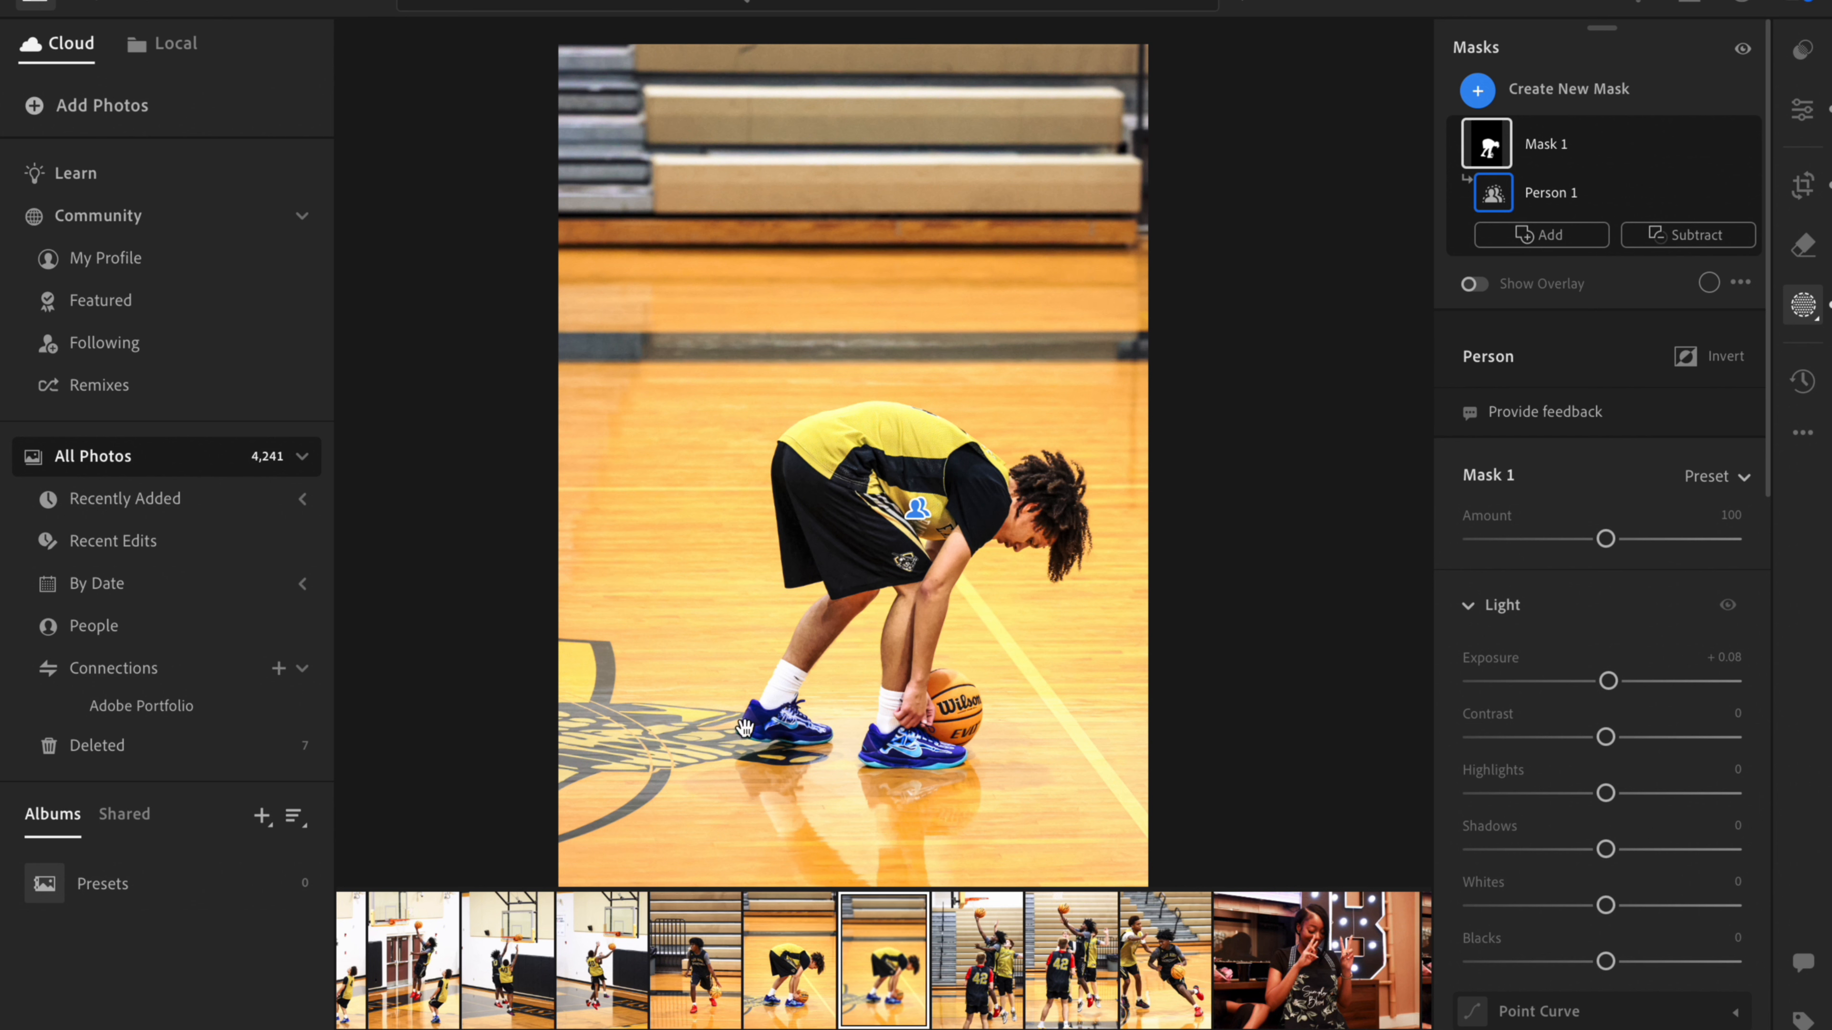